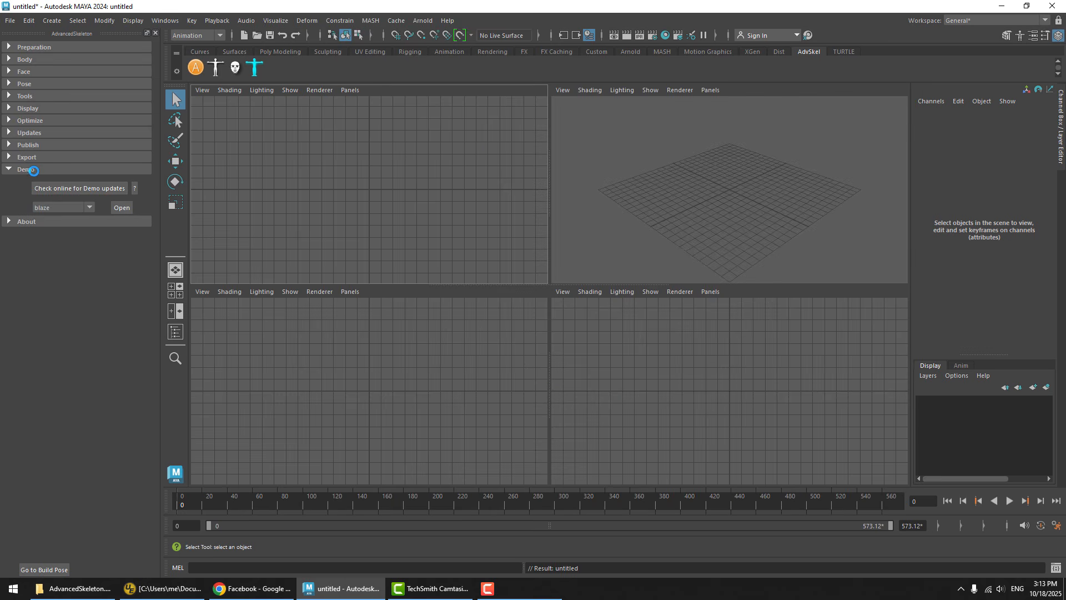
Open the tuna demo character and frame its feet in a single perspective view
{"action": "left_click", "coordinate": [58, 208]}
{"action": "left_click", "coordinate": [54, 315]}
{"action": "left_click", "coordinate": [118, 208]}
{"action": "left_click", "coordinate": [541, 295]}
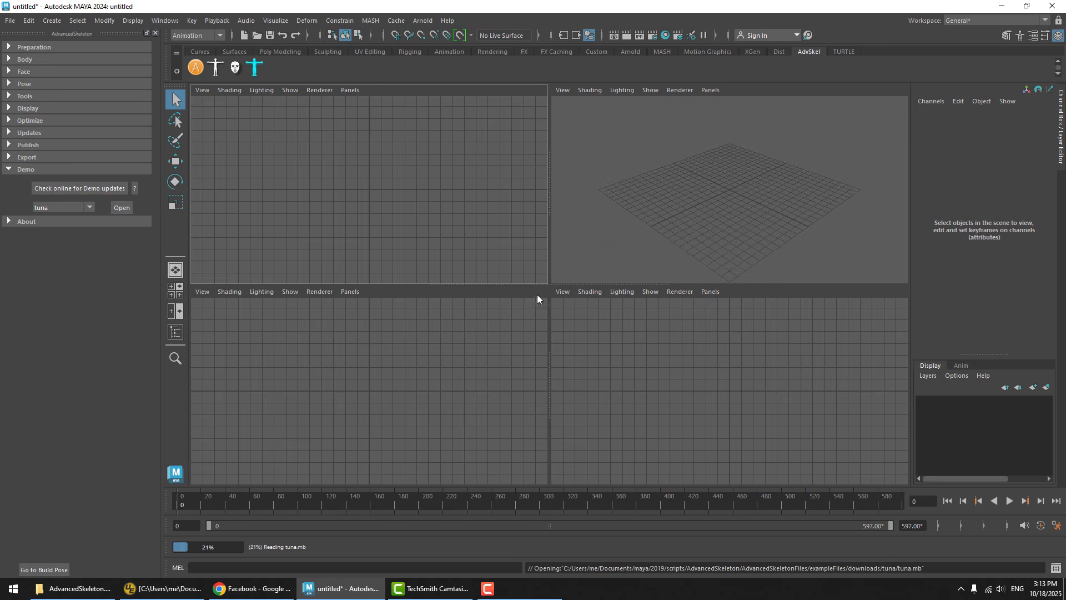
{"action": "key", "text": "space"}
{"action": "left_click_drag", "start_coordinate": [645, 245], "coordinate": [595, 273], "text": "alt"}
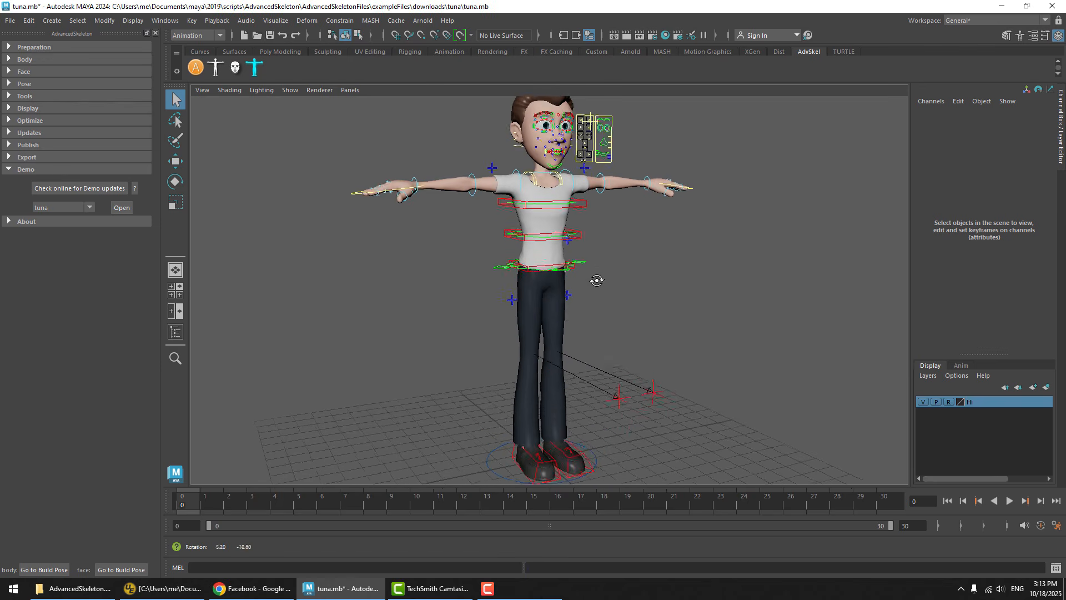
{"action": "mouse_move", "coordinate": [594, 274]}
{"action": "right_mouse_down", "text": "alt"}
{"action": "mouse_move", "coordinate": [626, 138]}
{"action": "mouse_move", "coordinate": [595, 256]}
{"action": "right_mouse_up", "text": "alt"}
{"action": "middle_click_drag", "start_coordinate": [596, 256], "coordinate": [555, 249], "text": "alt"}
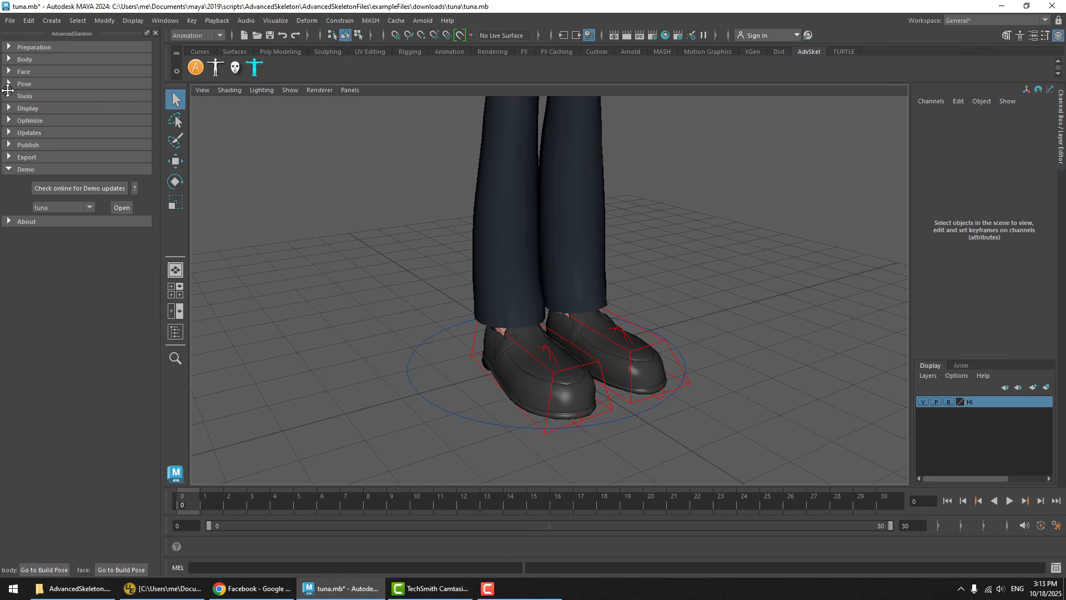
Bring up the fit skeleton and add the footPivots attribute to its ankle joint
{"action": "left_click", "coordinate": [27, 167]}
{"action": "left_click", "coordinate": [29, 59]}
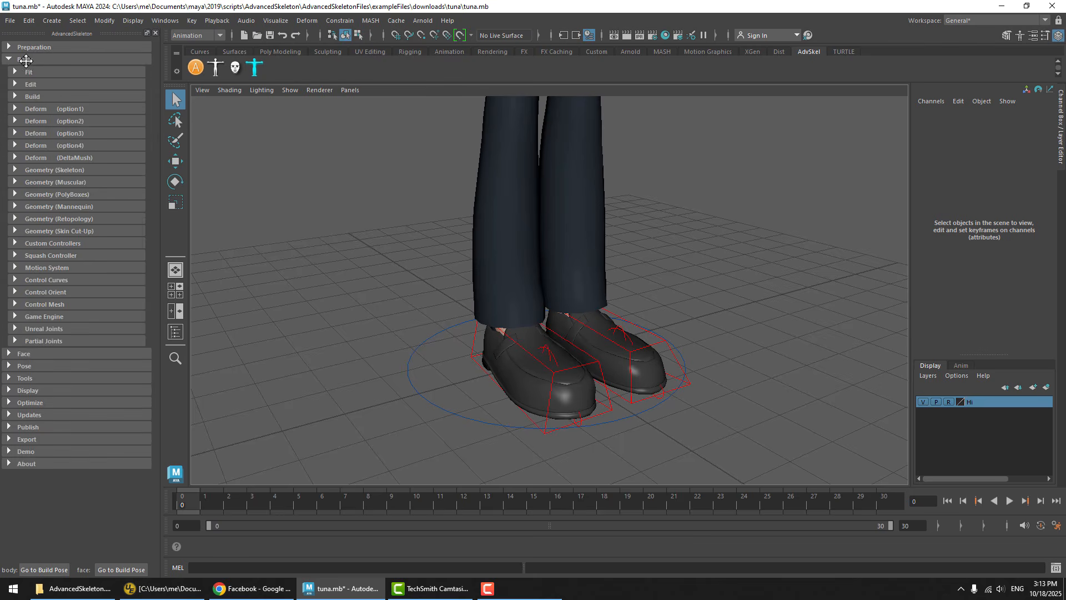
{"action": "left_click", "coordinate": [37, 85]}
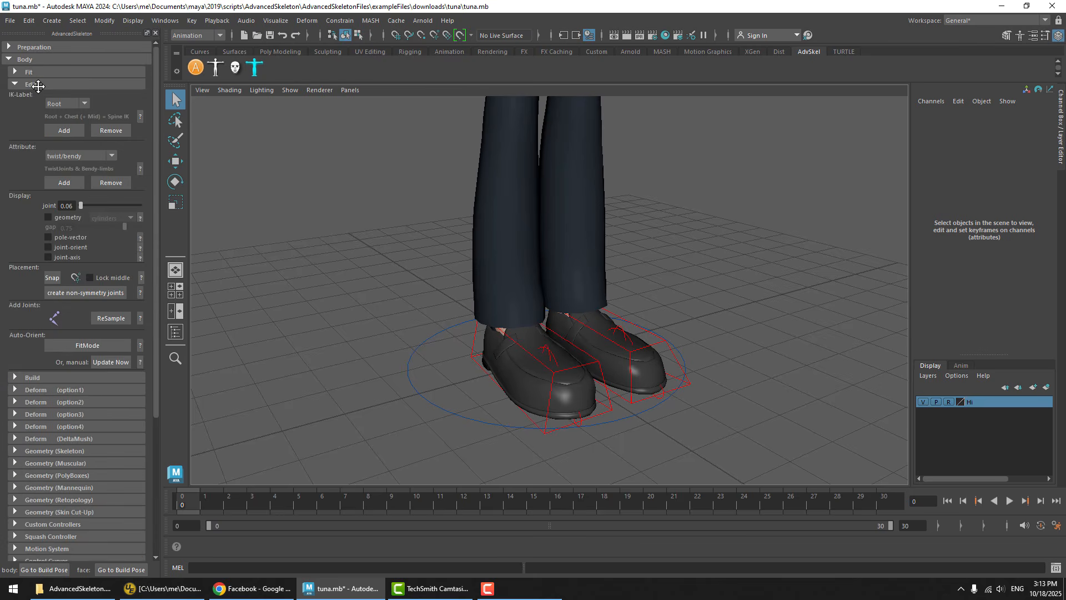
{"action": "left_click", "coordinate": [62, 156]}
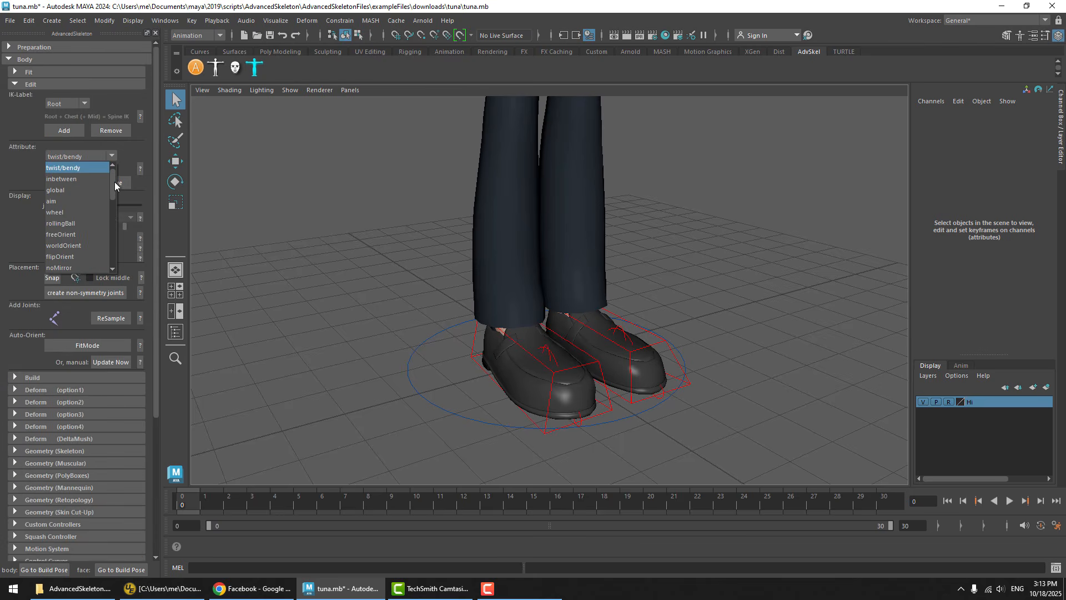
{"action": "left_click_drag", "start_coordinate": [113, 181], "coordinate": [111, 222]}
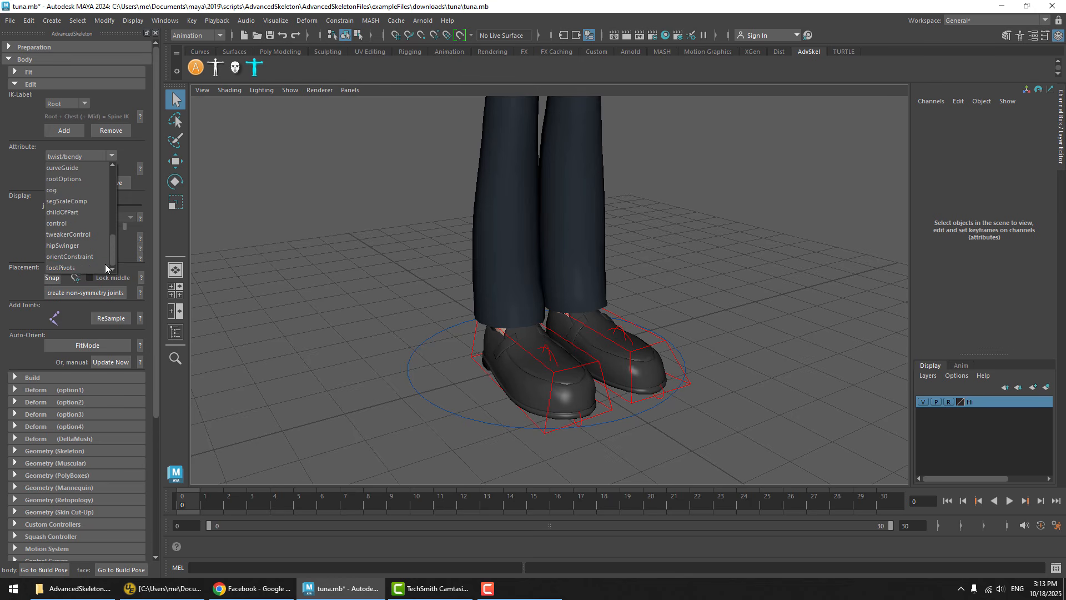
{"action": "scroll", "coordinate": [71, 270], "scroll_direction": "down", "scroll_amount": 3}
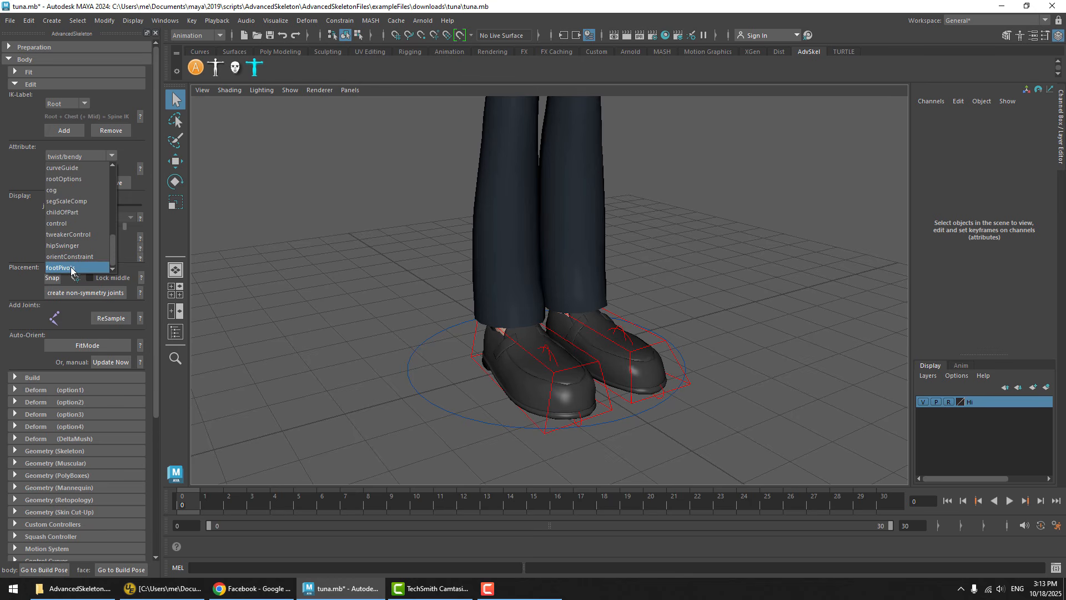
{"action": "left_click", "coordinate": [61, 268]}
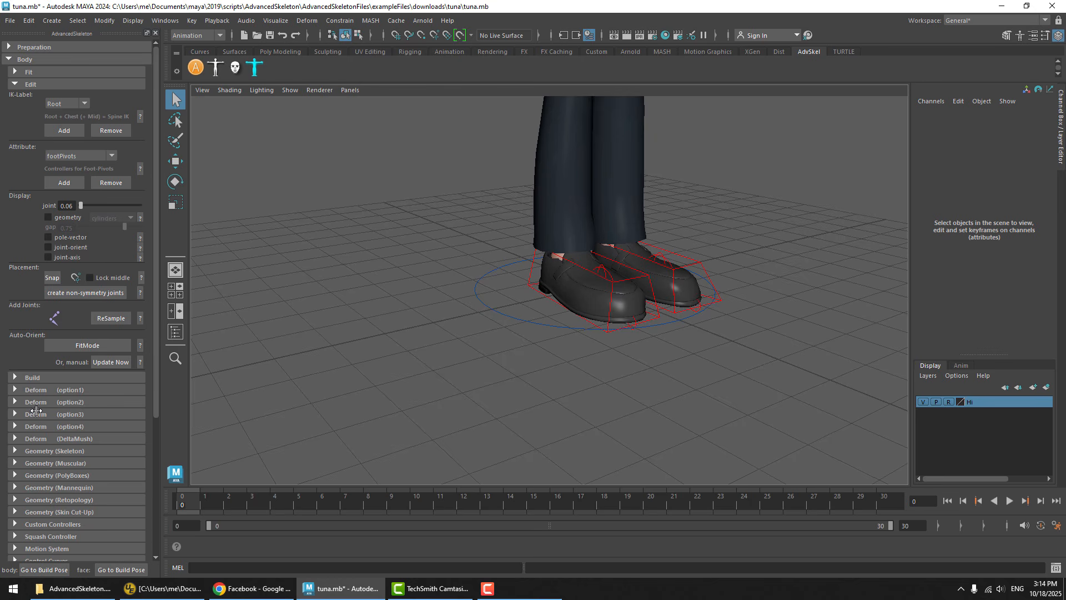
{"action": "left_click", "coordinate": [41, 377]}
{"action": "left_click", "coordinate": [38, 404]}
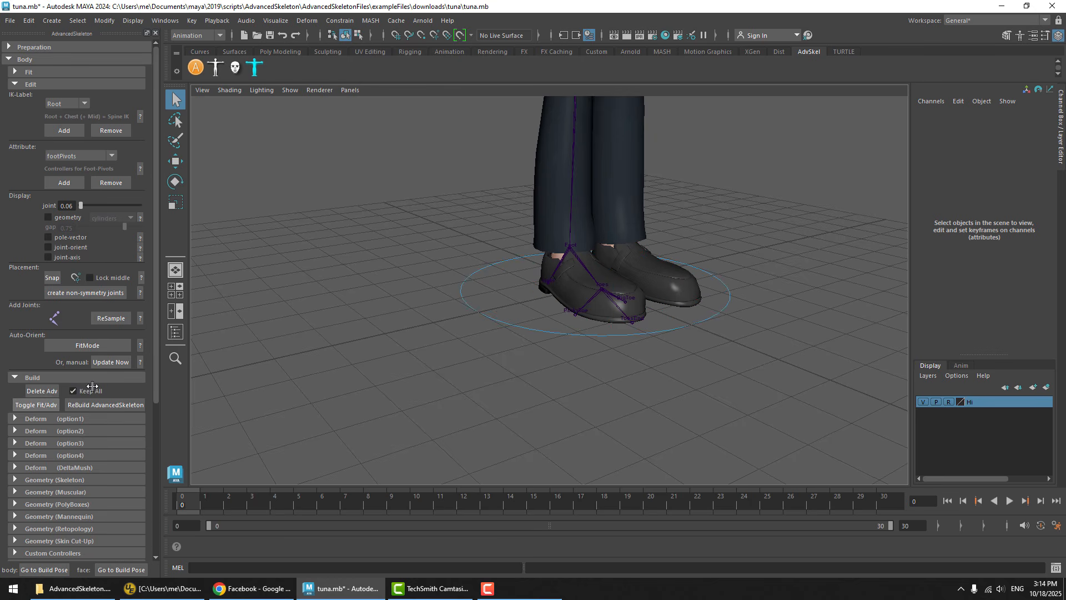
{"action": "left_click", "coordinate": [575, 256]}
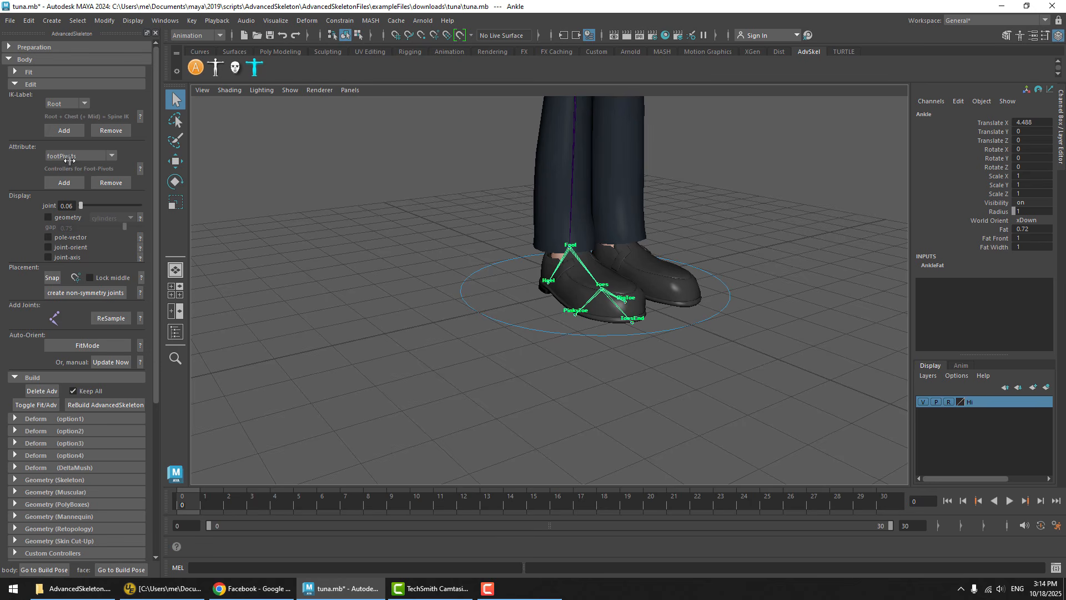
{"action": "left_click", "coordinate": [66, 183]}
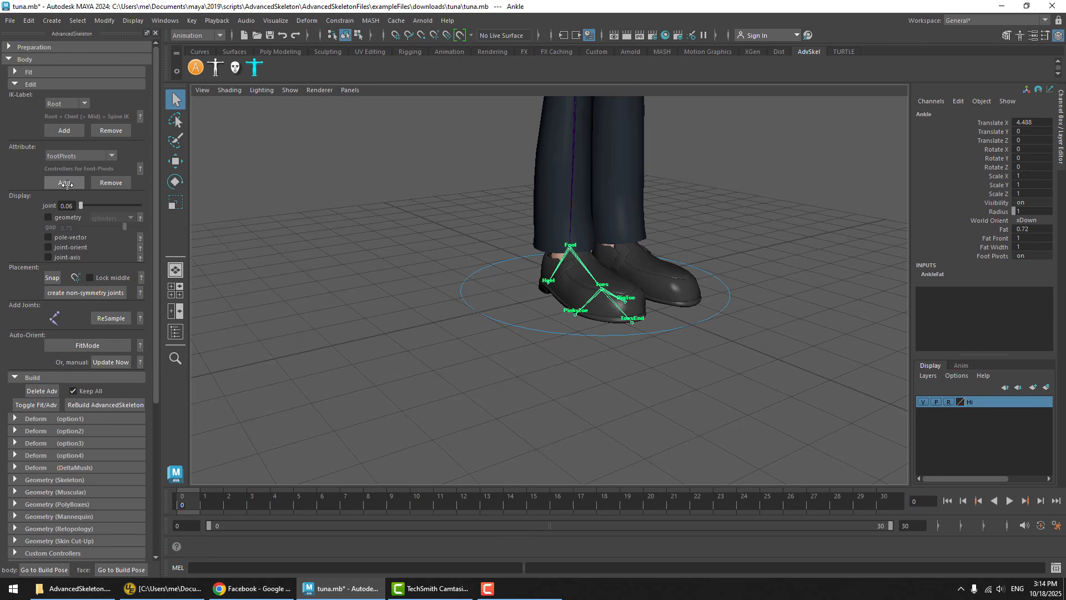
Rebuild the AdvancedSkeleton rig with the foot pivots and zoom in on the shoes
{"action": "left_click", "coordinate": [53, 85]}
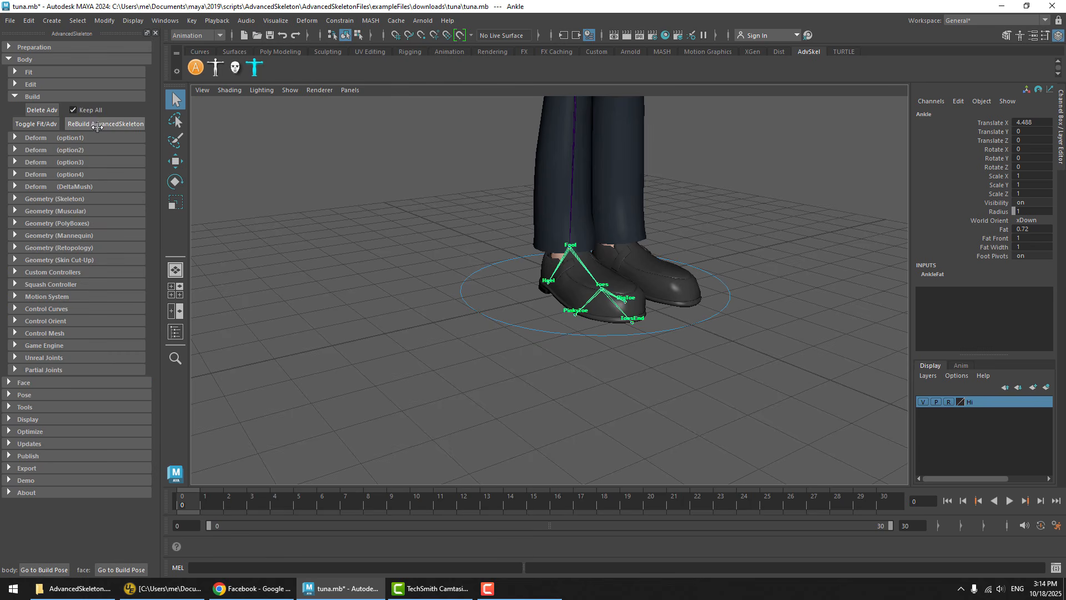
{"action": "left_click", "coordinate": [98, 125]}
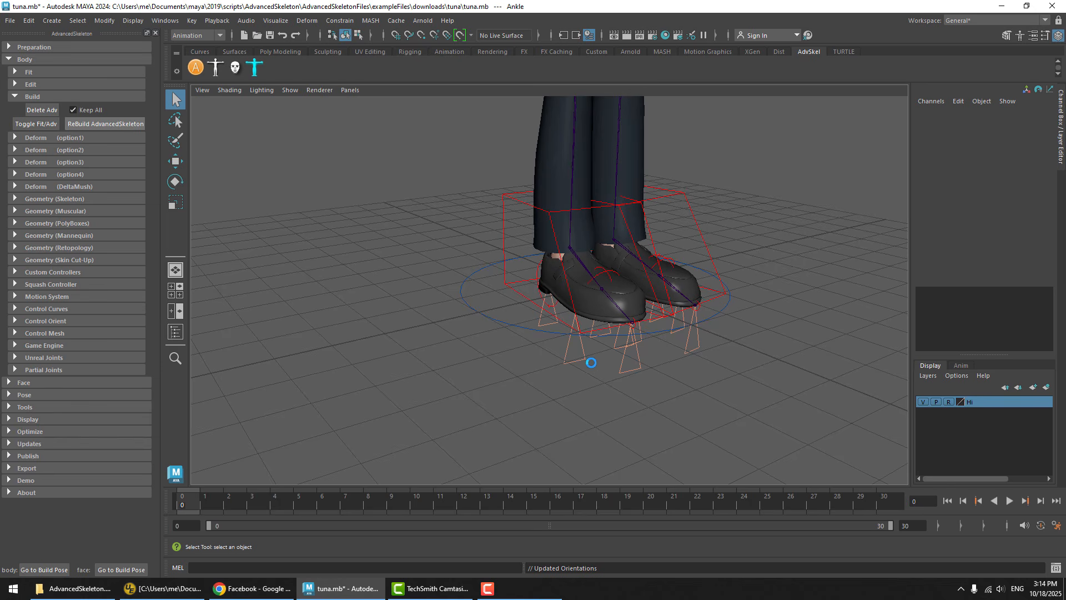
{"action": "scroll", "coordinate": [592, 342], "scroll_direction": "up", "scroll_amount": 5}
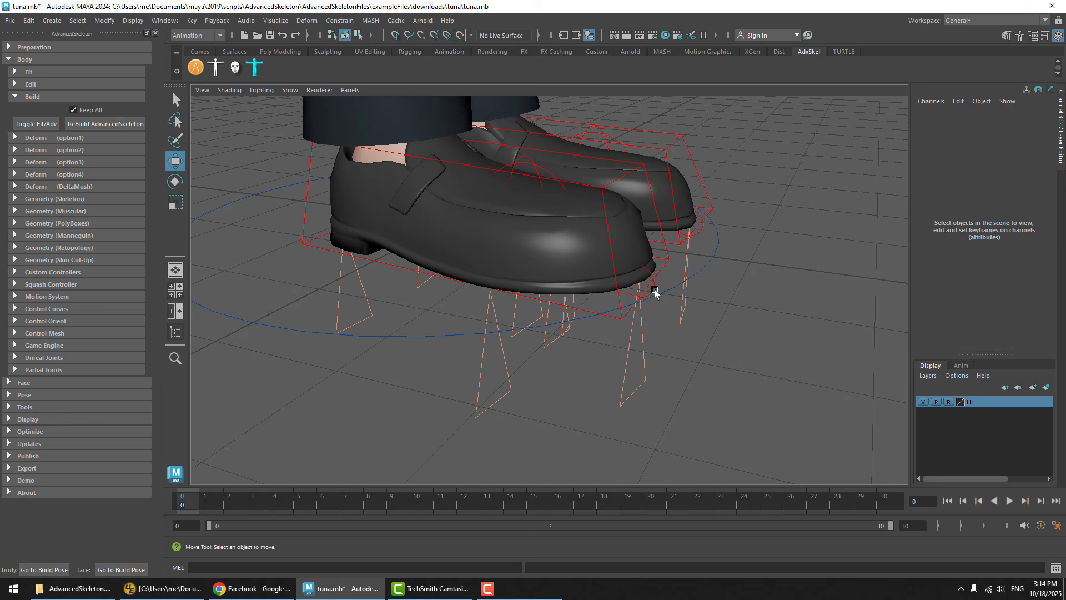
Try rotating the right foot's toe-end pivot control and move the pivot forward, well in front of the shoe
{"action": "left_click", "coordinate": [655, 292]}
{"action": "key", "text": "e"}
{"action": "left_click_drag", "start_coordinate": [665, 249], "coordinate": [550, 406]}
{"action": "key", "text": "w"}
{"action": "left_click_drag", "start_coordinate": [689, 294], "coordinate": [817, 332]}
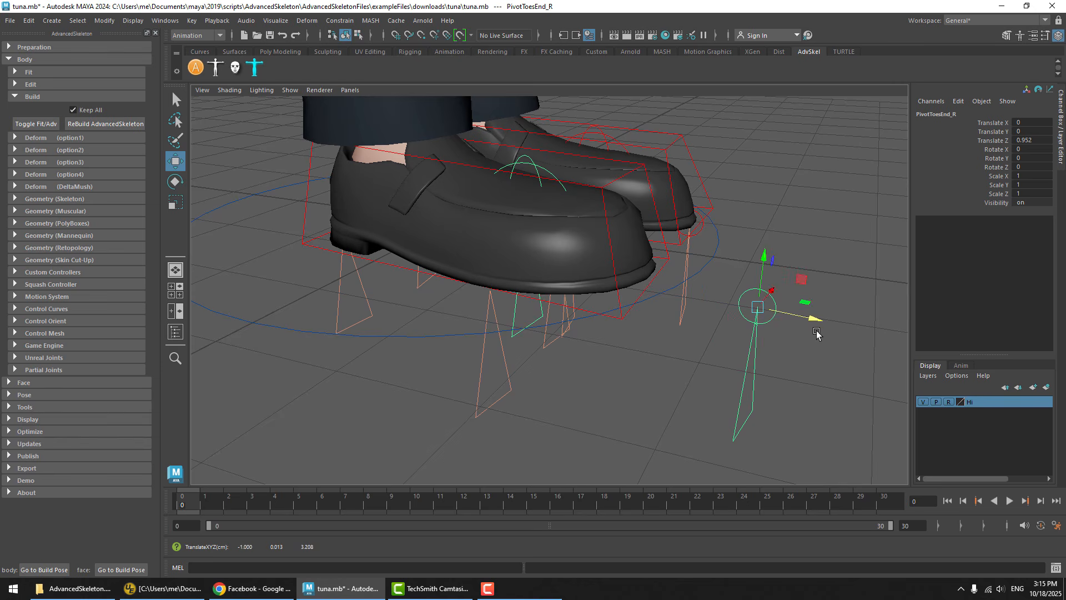
Try rotating the right foot around the repositioned toe-end pivot, undo the rotation and deselect the control
{"action": "left_click", "coordinate": [781, 244]}
{"action": "left_click", "coordinate": [758, 294]}
{"action": "key", "text": "e"}
{"action": "left_click_drag", "start_coordinate": [789, 270], "coordinate": [814, 328]}
{"action": "key", "text": "ctrl+z"}
{"action": "left_click", "coordinate": [536, 384]}
{"action": "scroll", "coordinate": [456, 288], "scroll_direction": "down", "scroll_amount": 2}
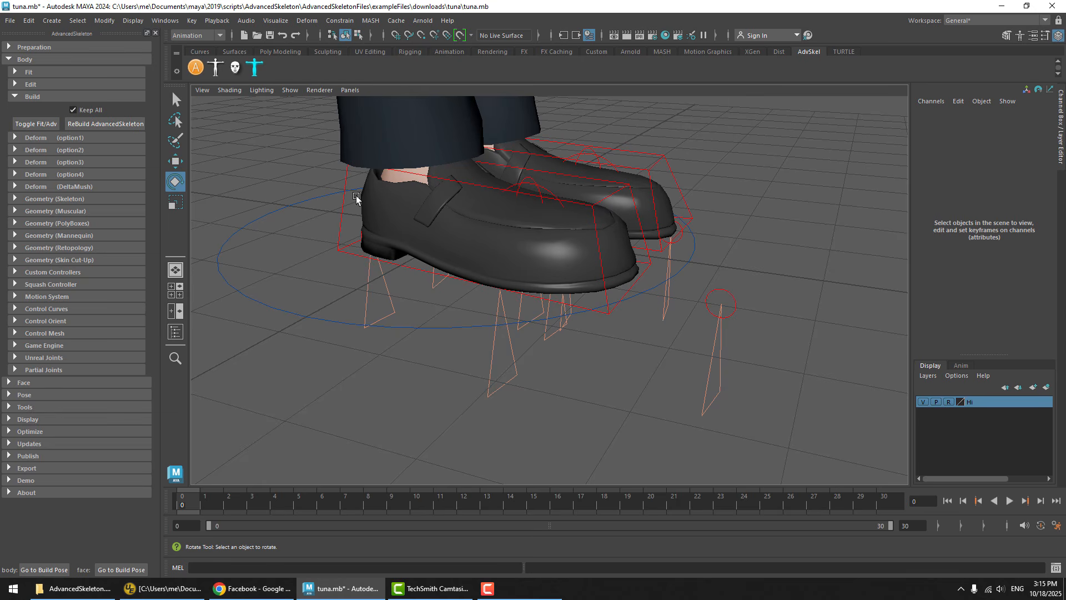
Try adjusting Roll on the right leg's IK control, and undo back to the toe-end pivot's original placement
{"action": "left_click", "coordinate": [343, 206]}
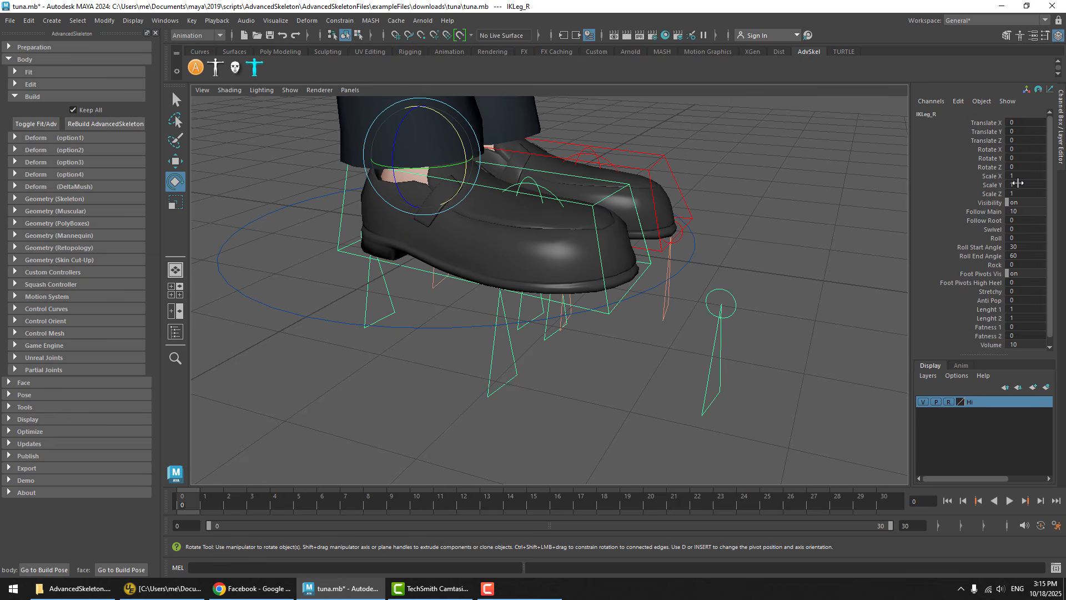
{"action": "left_click", "coordinate": [997, 238]}
{"action": "middle_click_drag", "start_coordinate": [650, 292], "coordinate": [745, 358]}
{"action": "key", "text": "ctrl+z"}
{"action": "key", "text": "ctrl+z"}
{"action": "key", "text": "ctrl+z"}
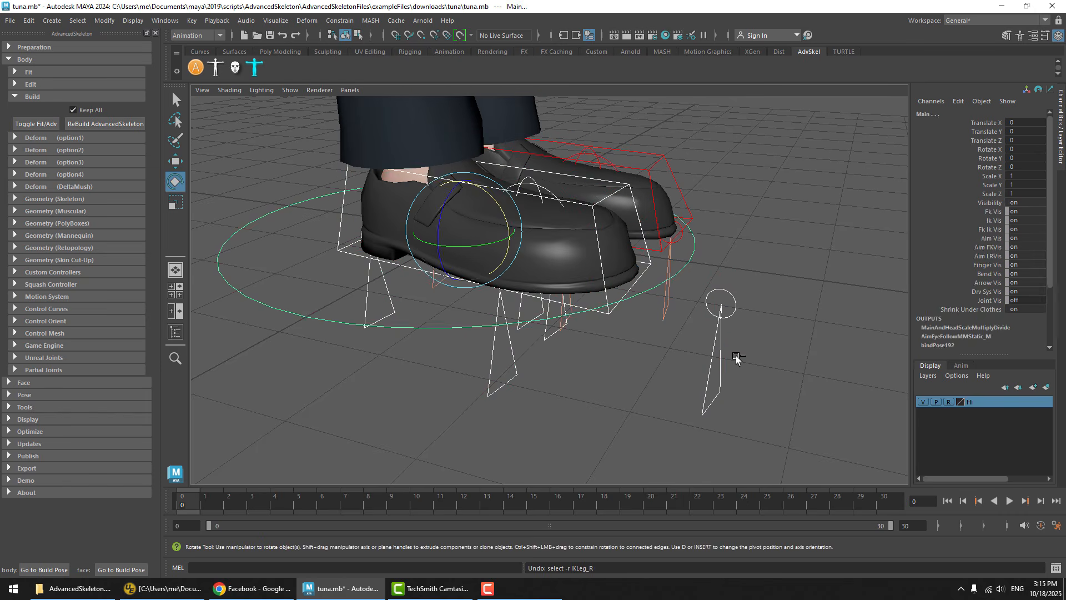
{"action": "key", "text": "ctrl+z"}
{"action": "key", "text": "ctrl+z"}
{"action": "key", "text": "ctrl+z"}
{"action": "key", "text": "ctrl+z"}
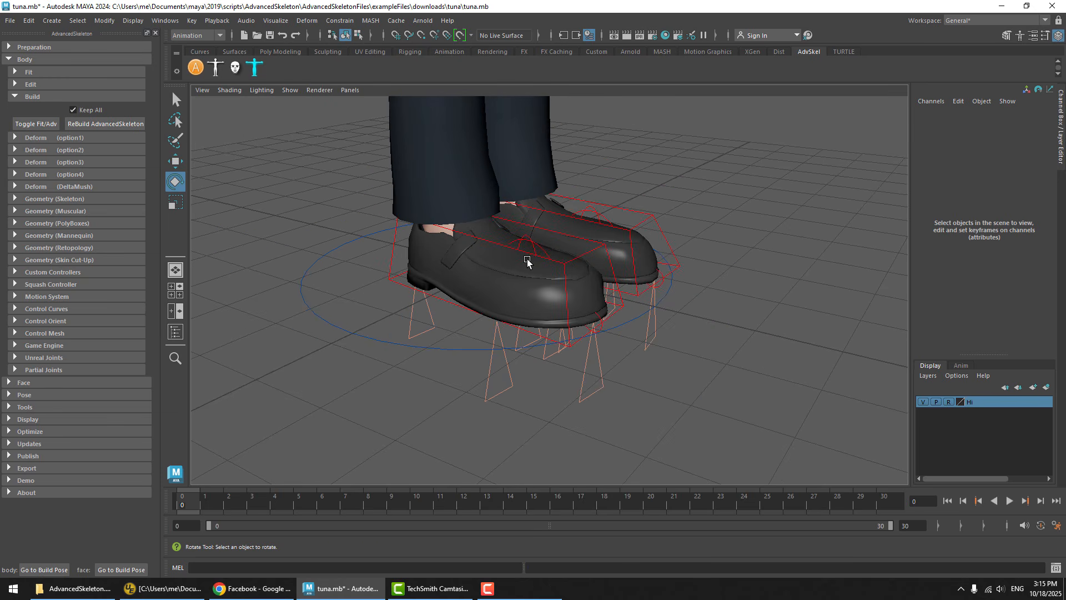
Look over the AdvancedSkeleton version information and the Pose Functions options
{"action": "left_click", "coordinate": [31, 62]}
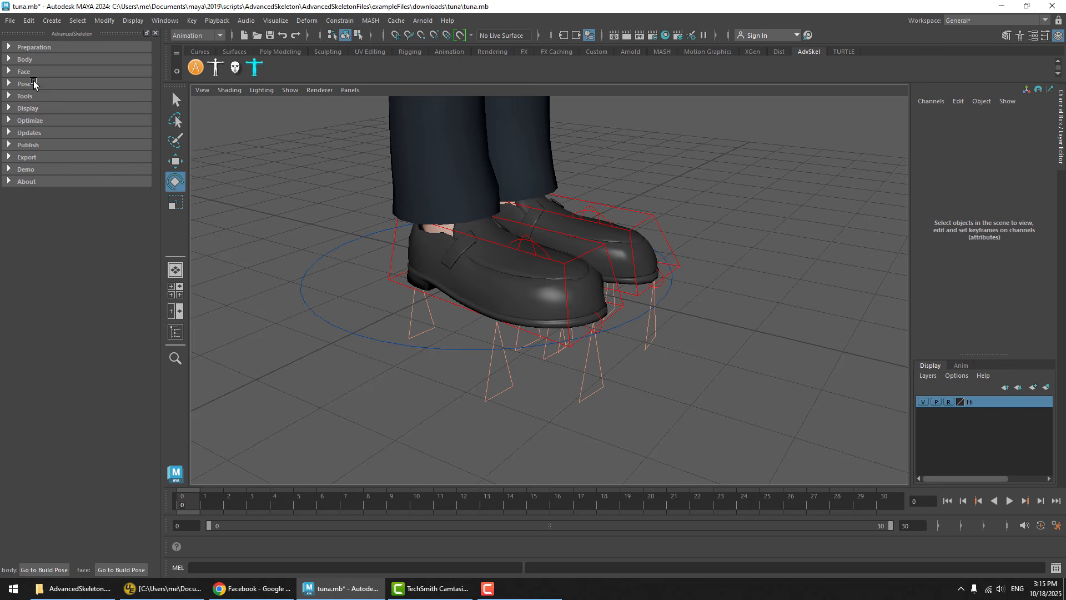
{"action": "left_click", "coordinate": [33, 84]}
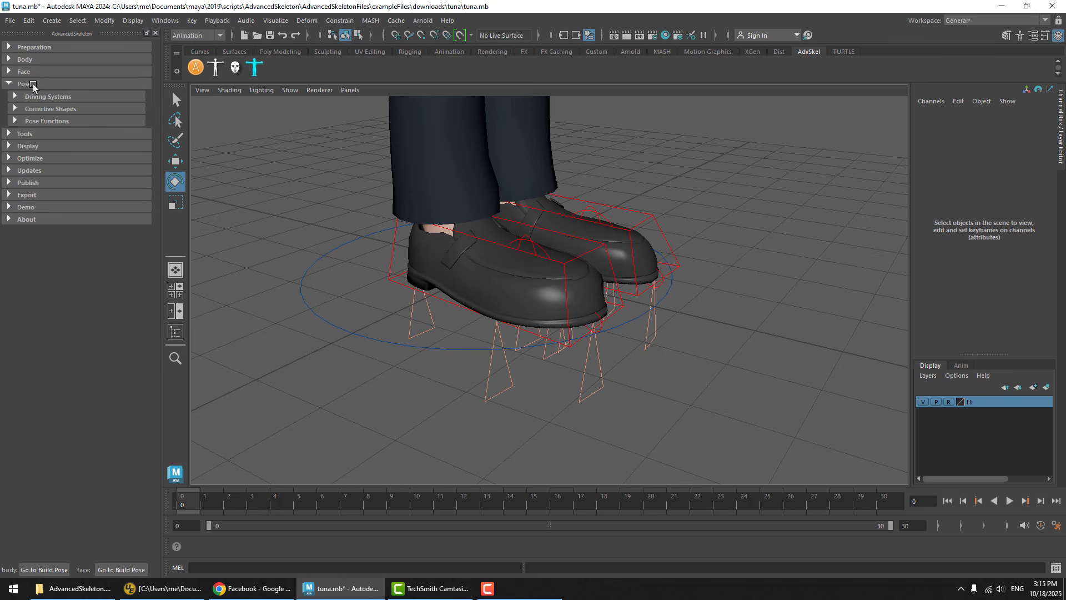
{"action": "left_click", "coordinate": [49, 122]}
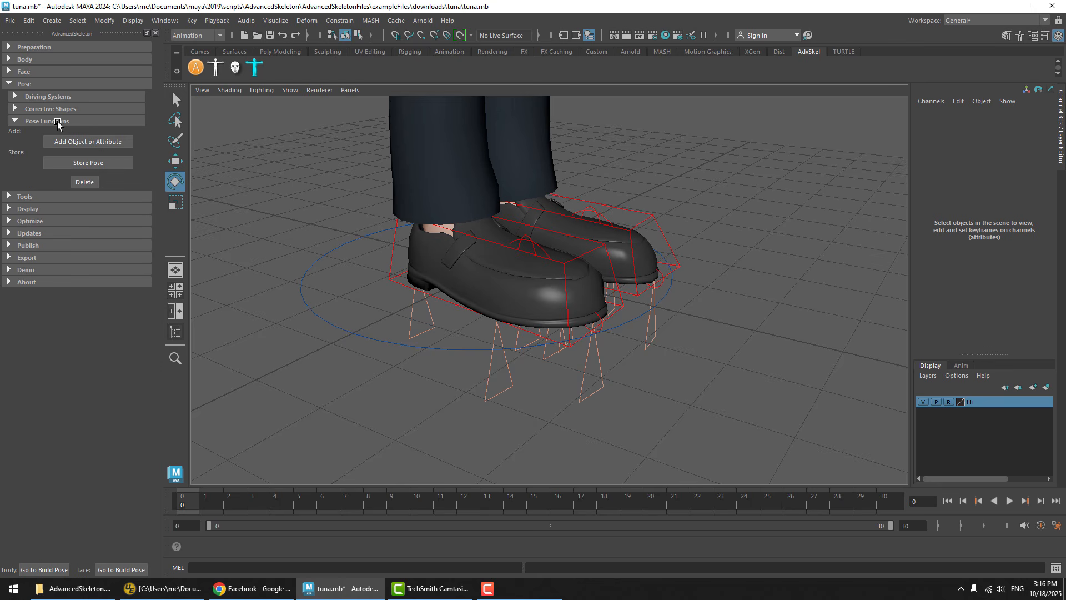
{"action": "left_click", "coordinate": [63, 122]}
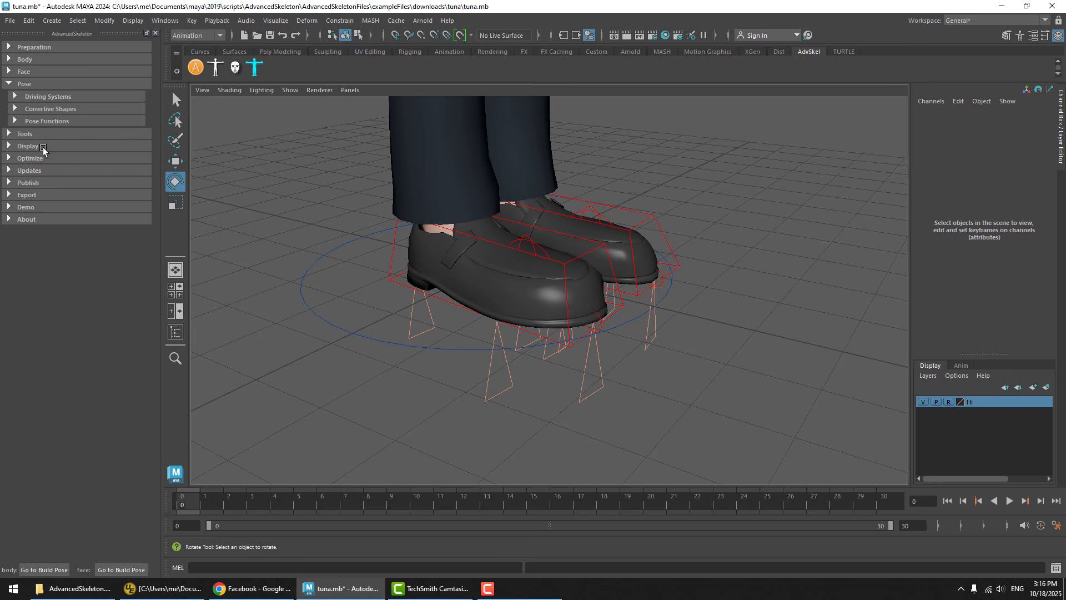
{"action": "left_click", "coordinate": [44, 221]}
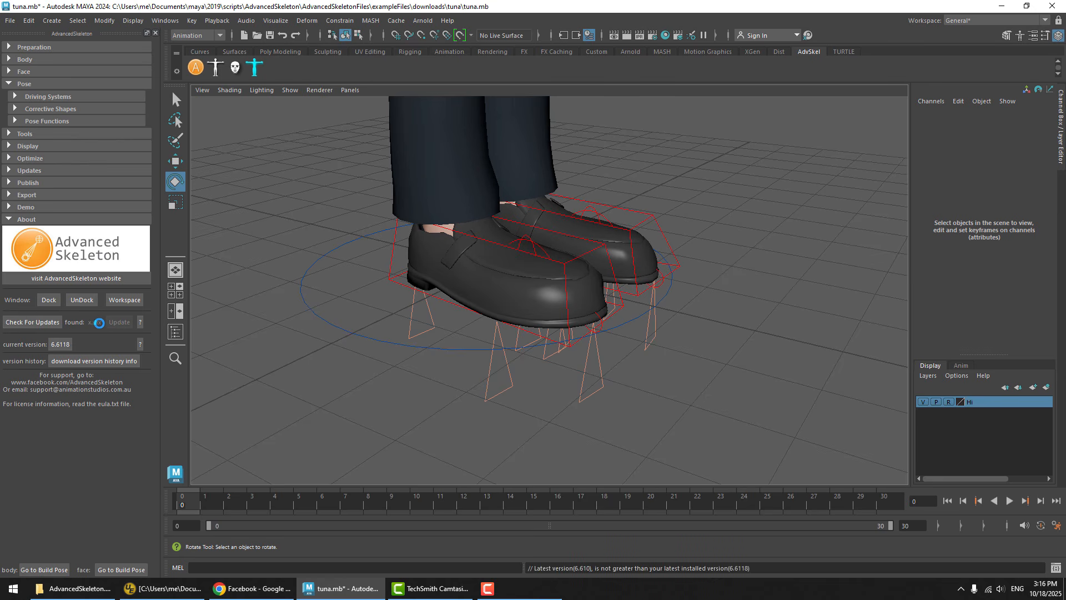
{"action": "left_click", "coordinate": [51, 220]}
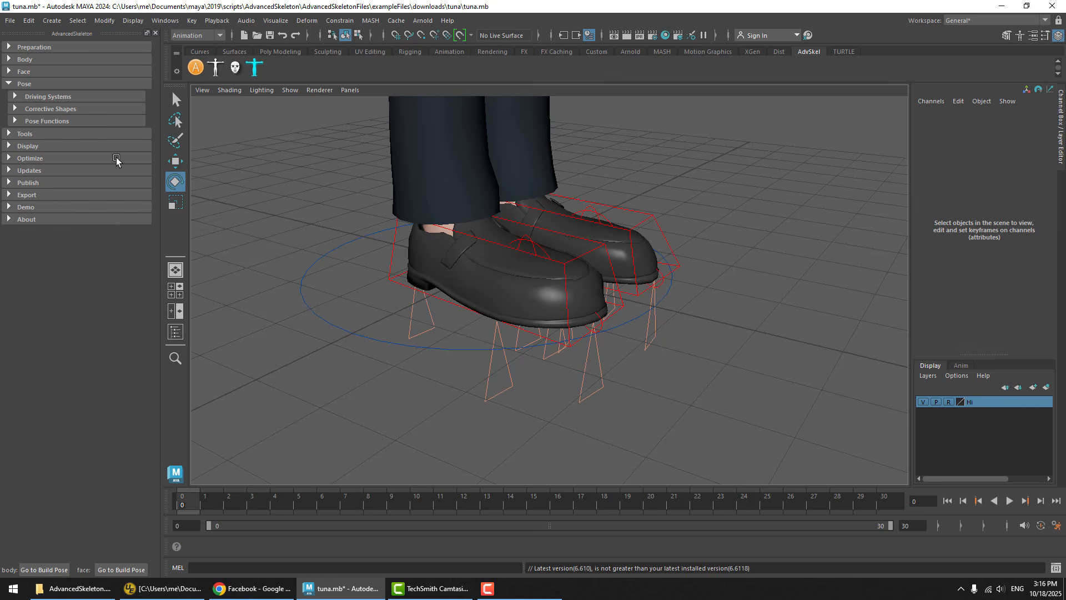
{"action": "left_click", "coordinate": [44, 121]}
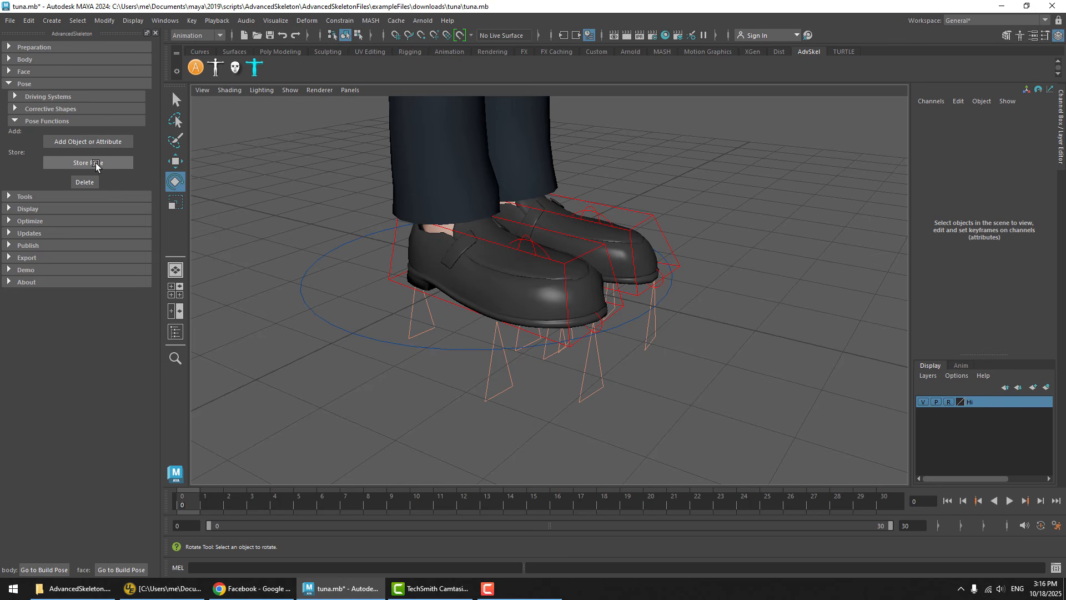
Create a polygon sphere and move it behind the character's feet, to about -3.8 in Translate Z
{"action": "scroll", "coordinate": [321, 295], "scroll_direction": "down", "scroll_amount": 2}
{"action": "left_click", "coordinate": [51, 21]}
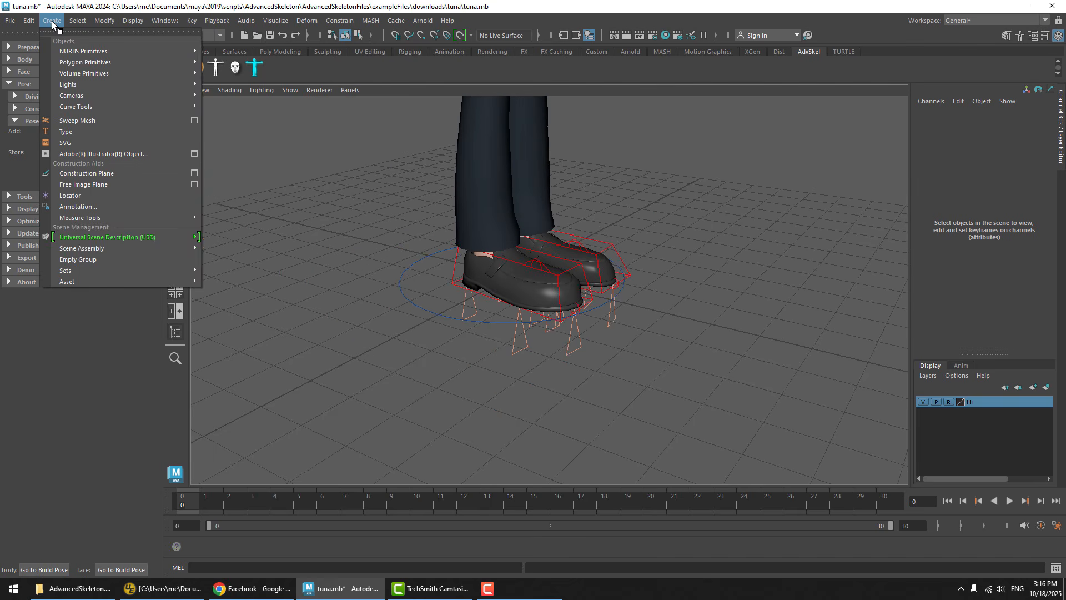
{"action": "mouse_move", "coordinate": [84, 62]}
{"action": "left_click", "coordinate": [236, 65]}
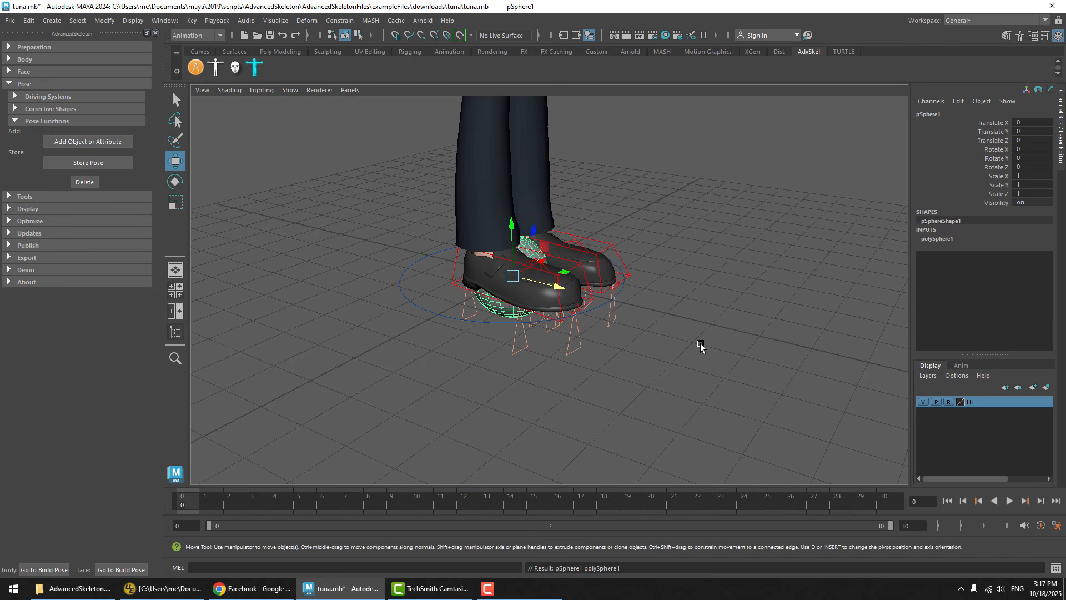
{"action": "middle_click_drag", "start_coordinate": [701, 345], "coordinate": [527, 355]}
{"action": "left_click_drag", "start_coordinate": [478, 345], "coordinate": [628, 345], "text": "alt"}
{"action": "right_click_drag", "start_coordinate": [628, 345], "coordinate": [584, 405], "text": "alt"}
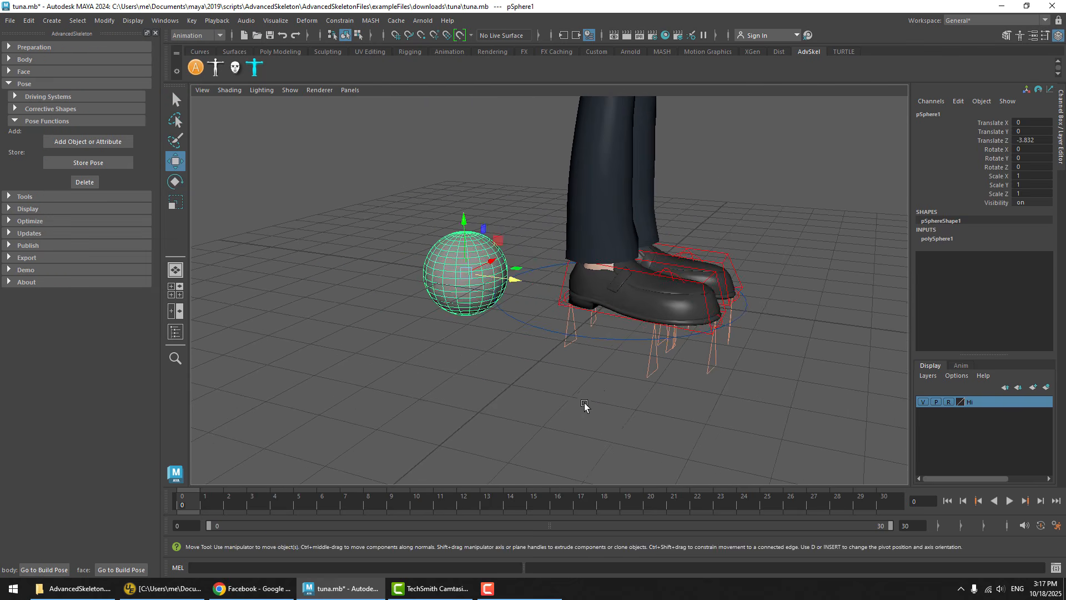
{"action": "left_click", "coordinate": [585, 402]}
Move the right leg's IK control to about X -5.2, Z -3.6, and try the body's build pose before undoing it
{"action": "left_click_drag", "start_coordinate": [647, 345], "coordinate": [598, 295], "text": "alt"}
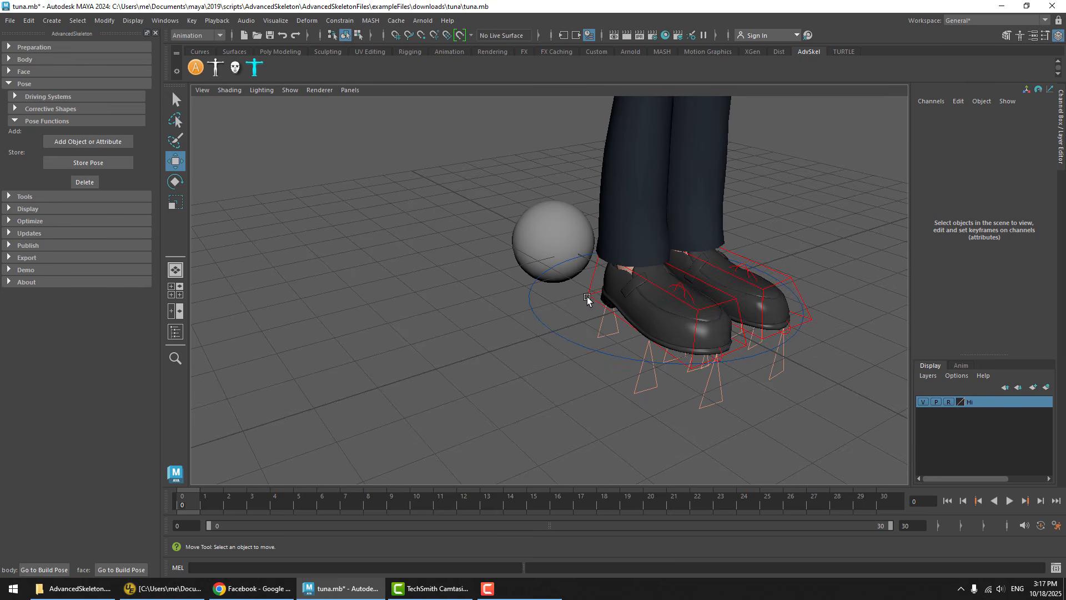
{"action": "left_click", "coordinate": [587, 298]}
{"action": "left_click_drag", "start_coordinate": [638, 254], "coordinate": [307, 255]}
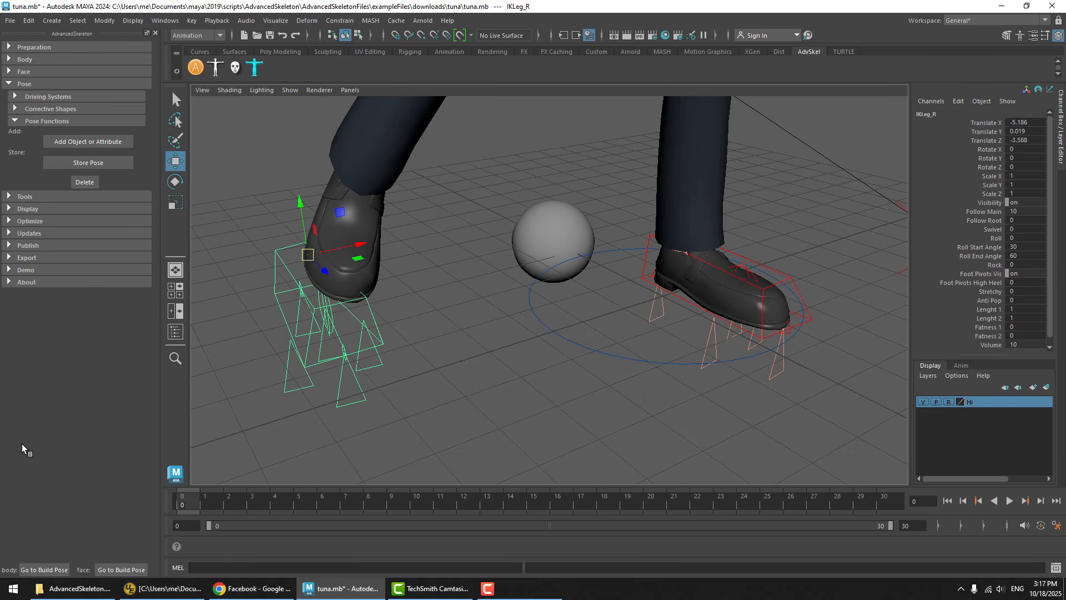
{"action": "left_click", "coordinate": [47, 571]}
{"action": "key", "text": "ctrl+z"}
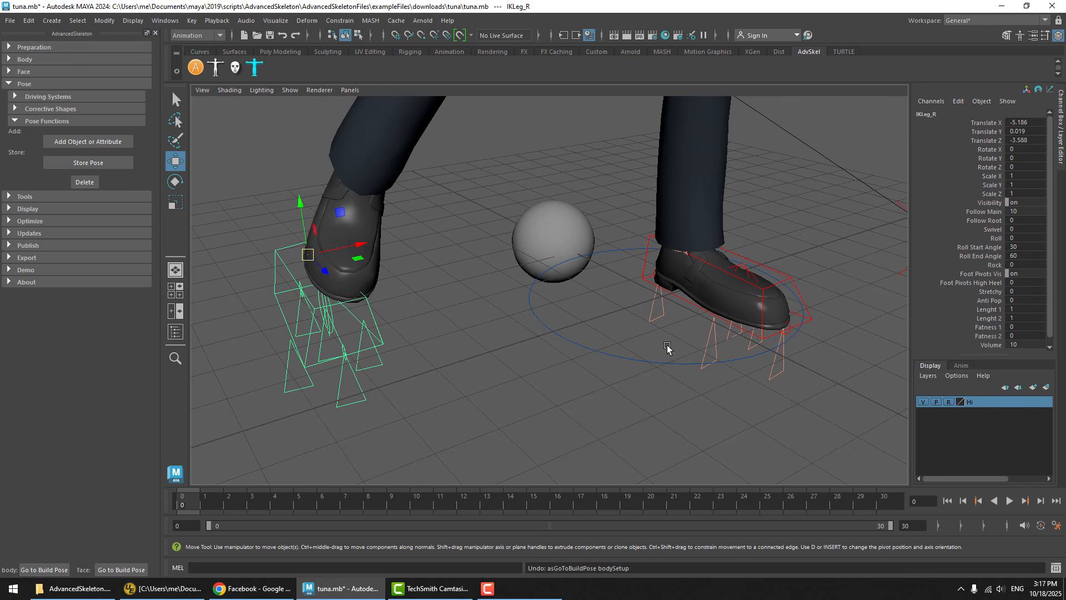
Open the biped picker and try its pose Reset on the right leg's IK control, and undo the reset
{"action": "left_click", "coordinate": [216, 67]}
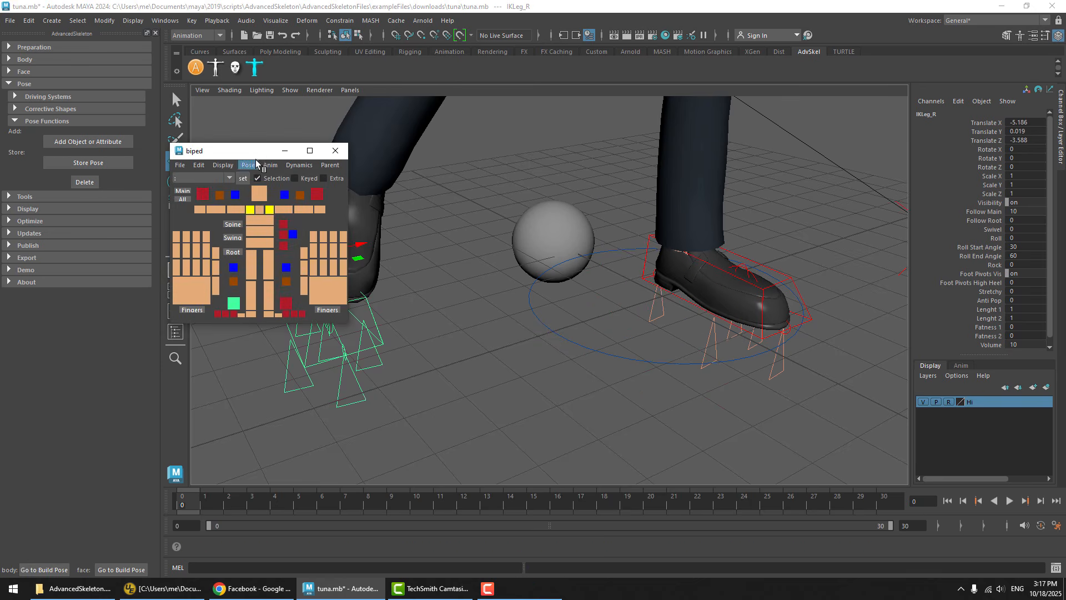
{"action": "left_click_drag", "start_coordinate": [239, 154], "coordinate": [264, 115]}
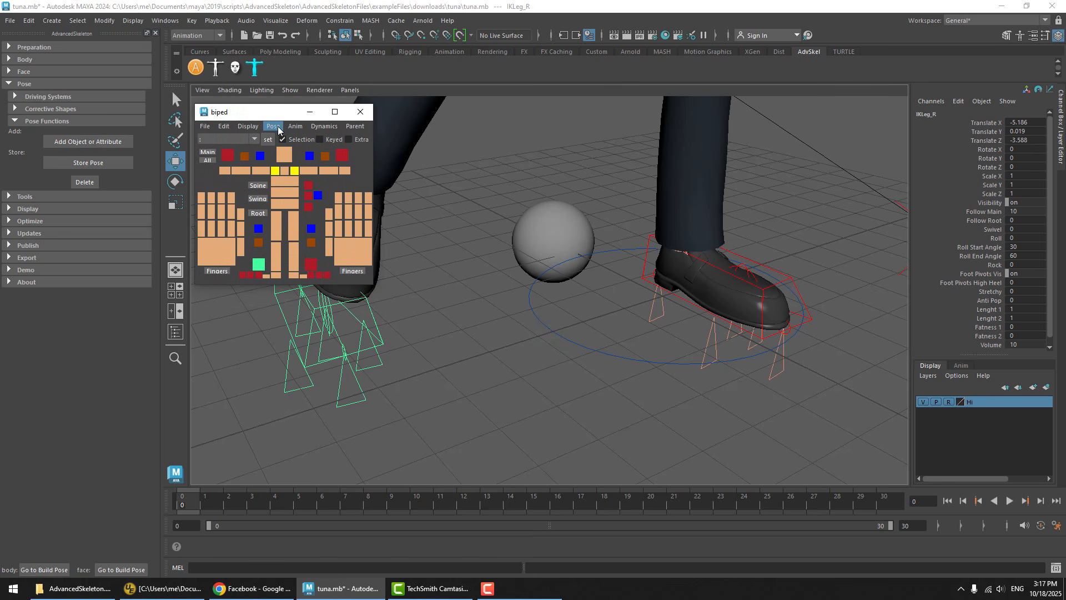
{"action": "left_click", "coordinate": [274, 126]}
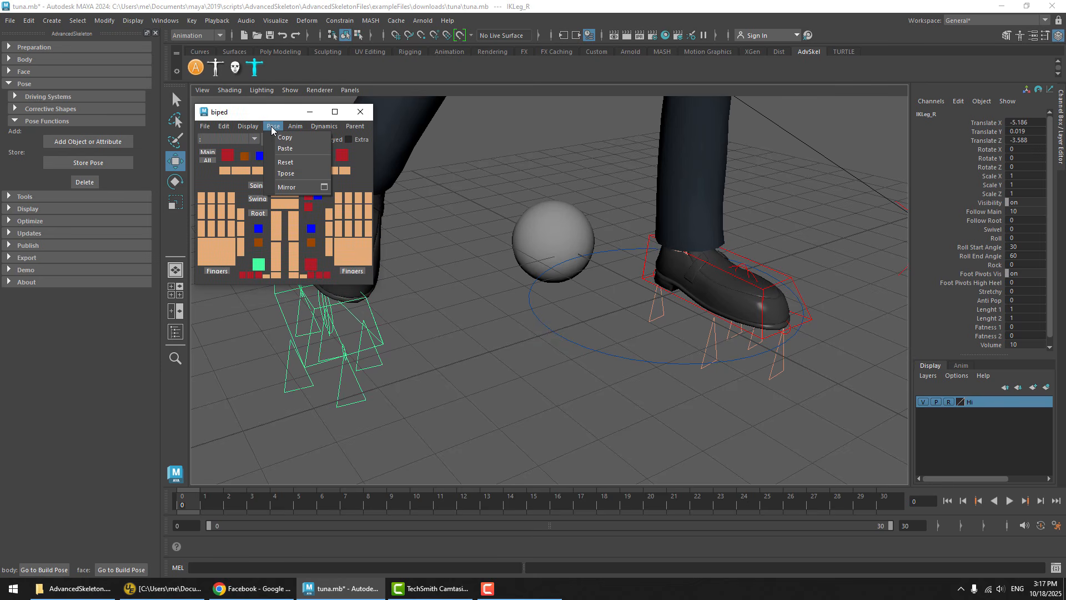
{"action": "left_click", "coordinate": [294, 162]}
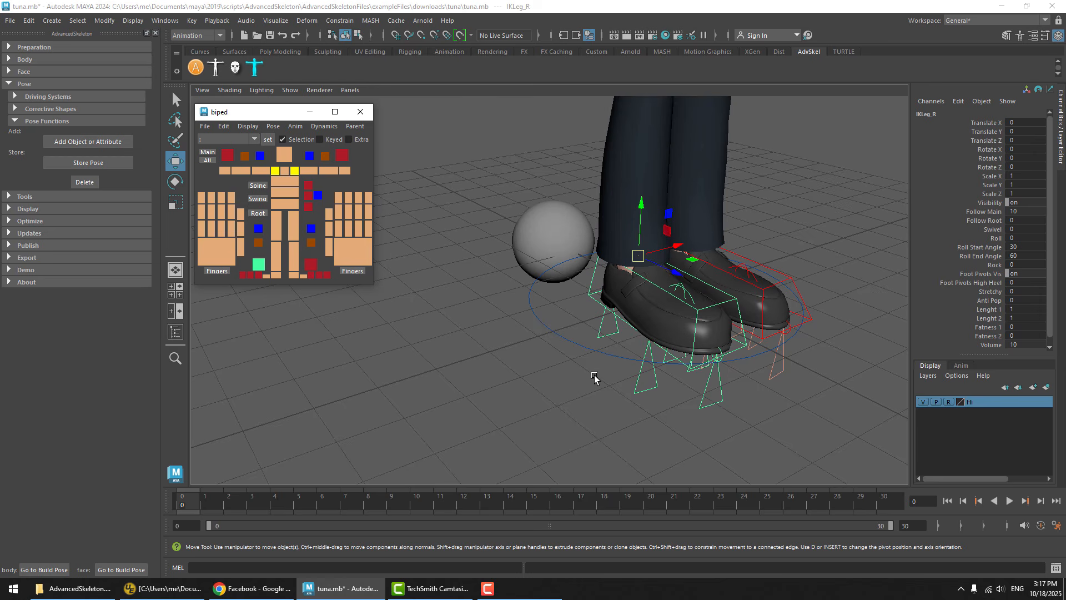
{"action": "key", "text": "ctrl+z"}
Return the body to its build pose and add the polygon sphere to the stored build pose
{"action": "left_click", "coordinate": [521, 409]}
{"action": "scroll", "coordinate": [556, 297], "scroll_direction": "down", "scroll_amount": 3}
{"action": "middle_click_drag", "start_coordinate": [557, 297], "coordinate": [627, 315], "text": "alt"}
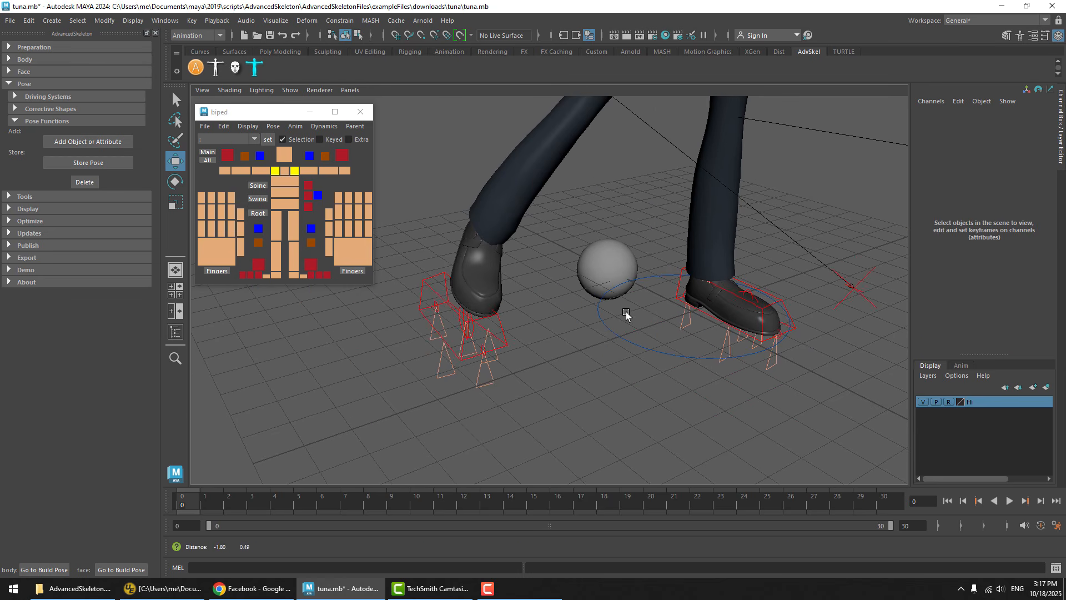
{"action": "left_click", "coordinate": [606, 260]}
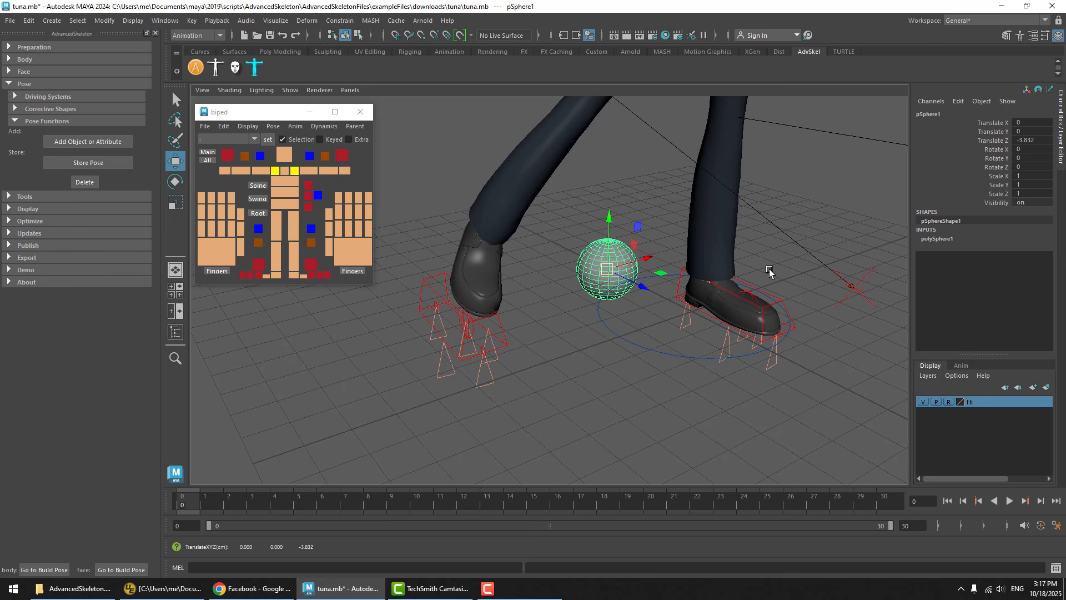
{"action": "left_click", "coordinate": [609, 182]}
{"action": "left_click", "coordinate": [618, 258]}
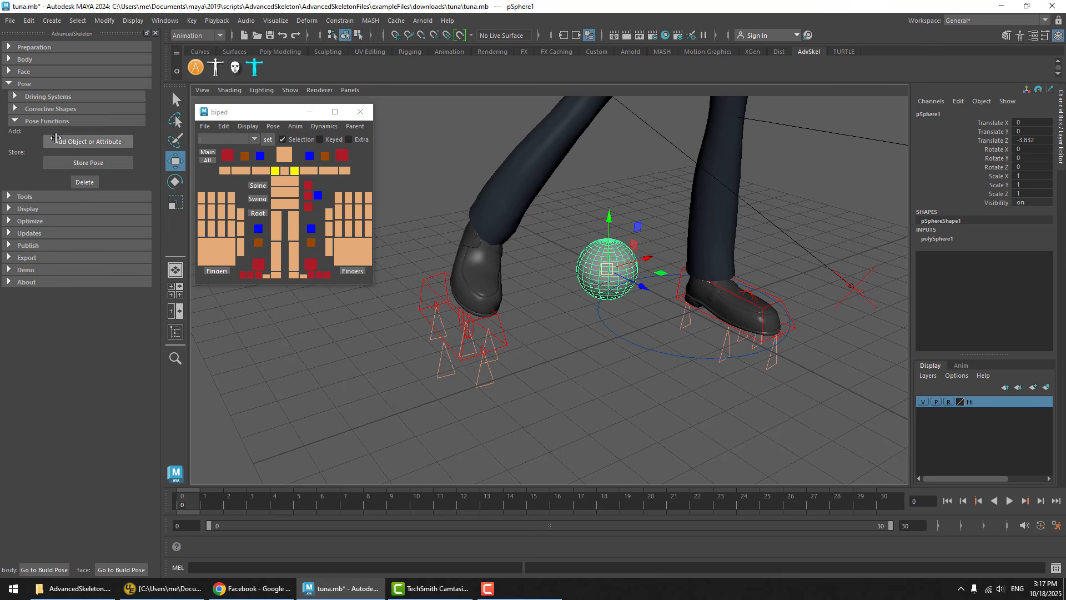
{"action": "left_click", "coordinate": [44, 570]}
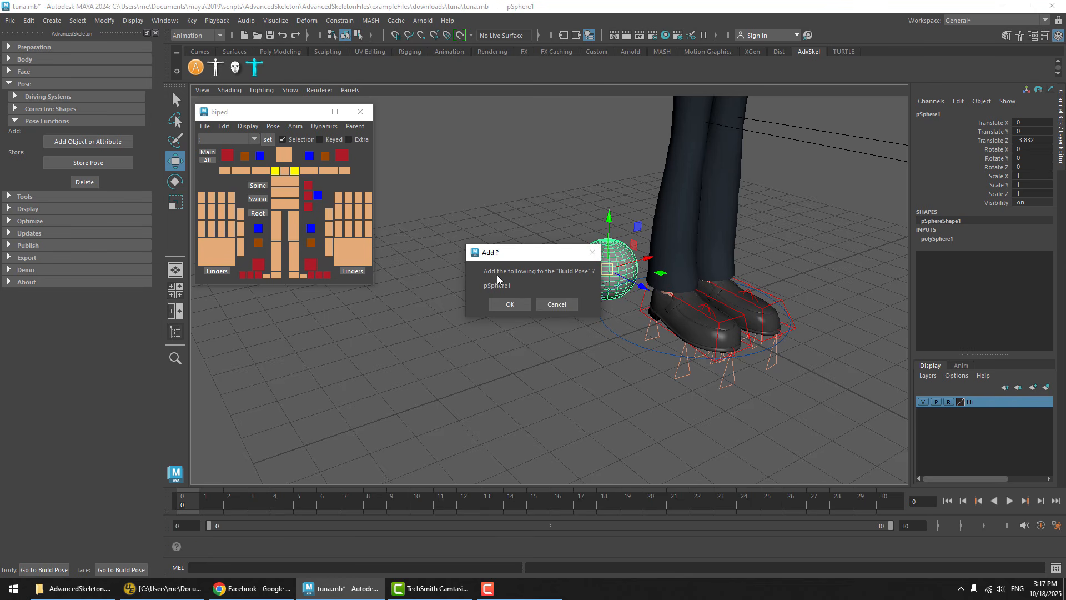
{"action": "left_click_drag", "start_coordinate": [501, 260], "coordinate": [482, 181]}
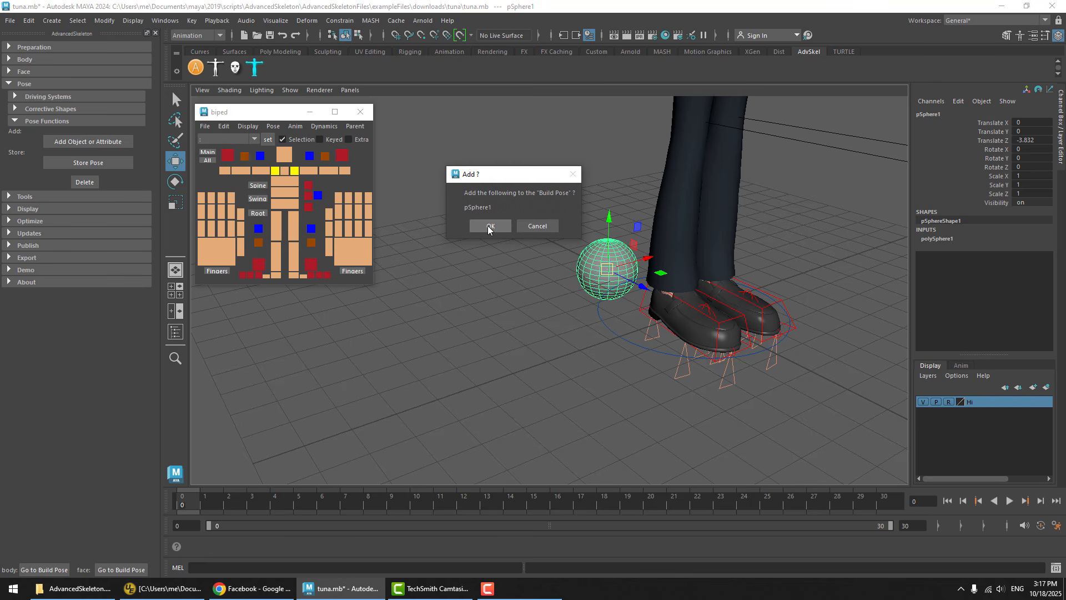
{"action": "left_click", "coordinate": [489, 227]}
Move the right leg's IK control up and out to the character's right, away from the other foot
{"action": "left_click", "coordinate": [650, 357]}
{"action": "left_click", "coordinate": [702, 373]}
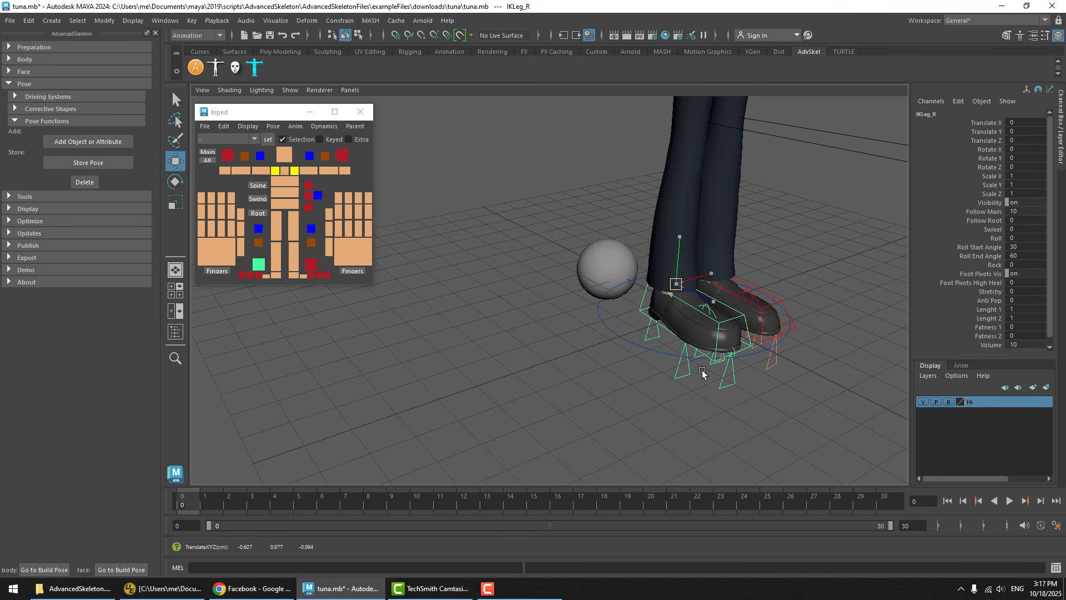
{"action": "middle_click_drag", "start_coordinate": [702, 373], "coordinate": [455, 292]}
Move the sphere to about X -3.3, Y -2.8, Z -4.6, rotate it about 55 degrees in X and stretch Scale X to about 1.7
{"action": "left_click", "coordinate": [554, 309]}
{"action": "left_click", "coordinate": [598, 290]}
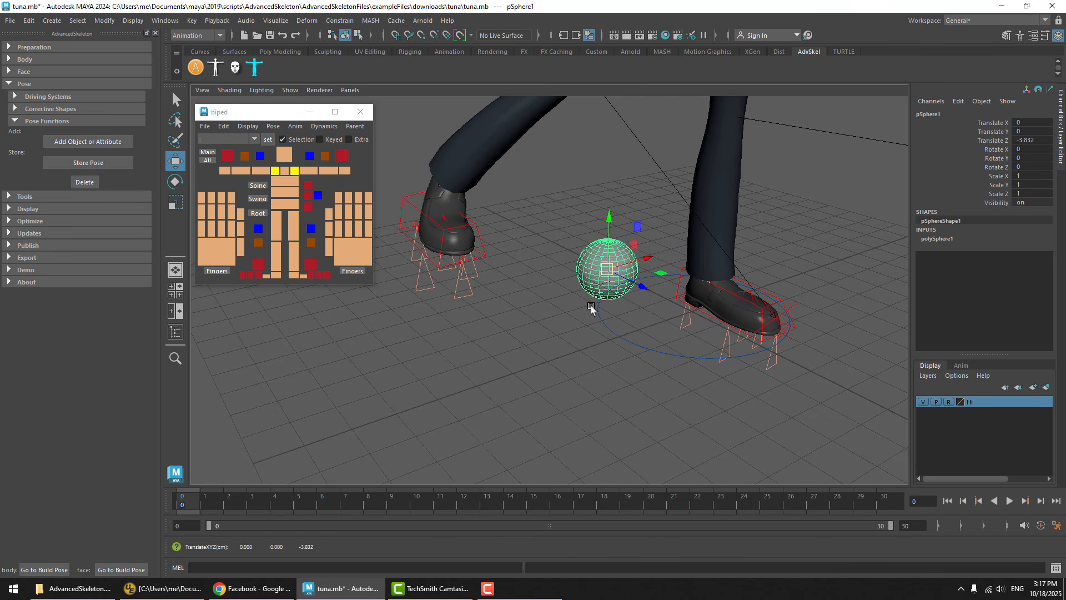
{"action": "middle_click_drag", "start_coordinate": [599, 346], "coordinate": [501, 440]}
{"action": "key", "text": "e"}
{"action": "mouse_move", "coordinate": [502, 350]}
{"action": "middle_mouse_down"}
{"action": "mouse_move", "coordinate": [501, 386]}
{"action": "mouse_move", "coordinate": [518, 345]}
{"action": "middle_mouse_up"}
{"action": "key", "text": "r"}
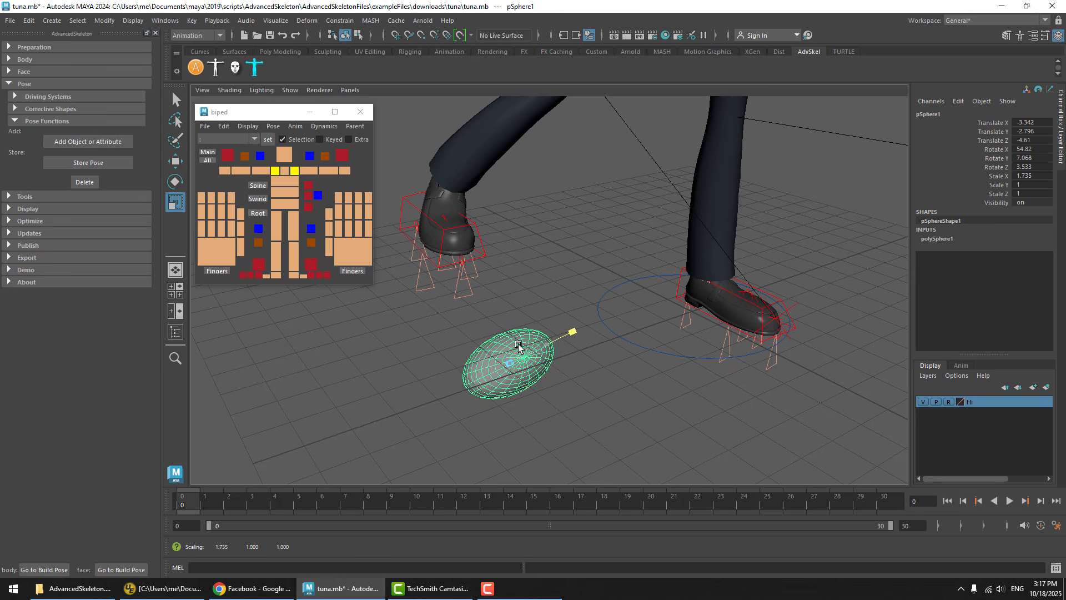
Return the body to its build pose and check the sphere's translate, rotate and scale values
{"action": "left_click", "coordinate": [614, 415]}
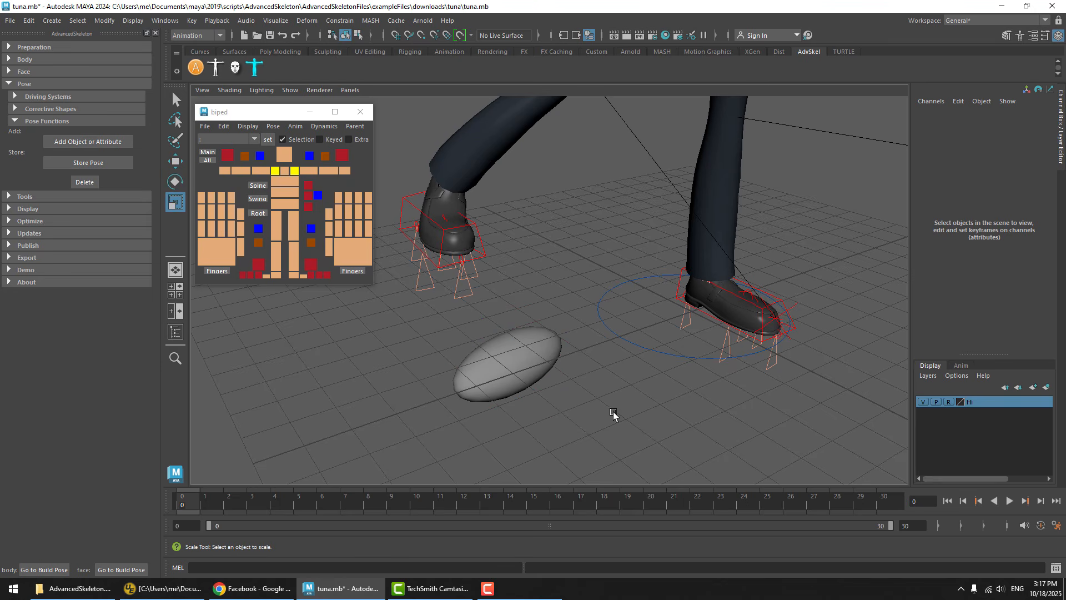
{"action": "left_click", "coordinate": [40, 570]}
{"action": "left_click", "coordinate": [591, 267]}
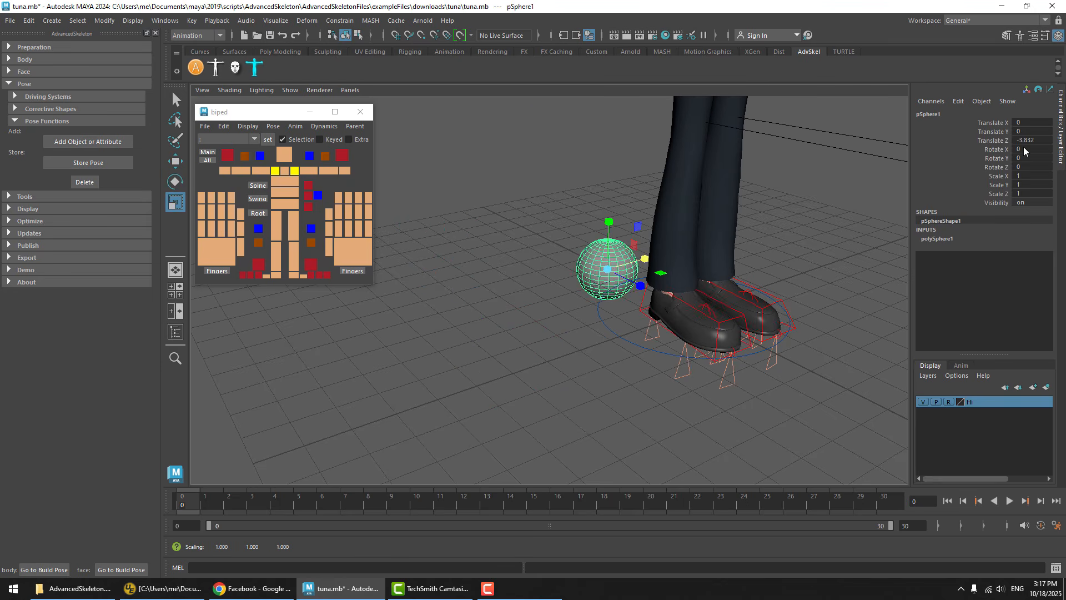
{"action": "mouse_move", "coordinate": [1004, 123]}
{"action": "left_mouse_down"}
{"action": "mouse_move", "coordinate": [990, 206]}
{"action": "mouse_move", "coordinate": [985, 126]}
{"action": "left_mouse_up"}
{"action": "left_click", "coordinate": [567, 156]}
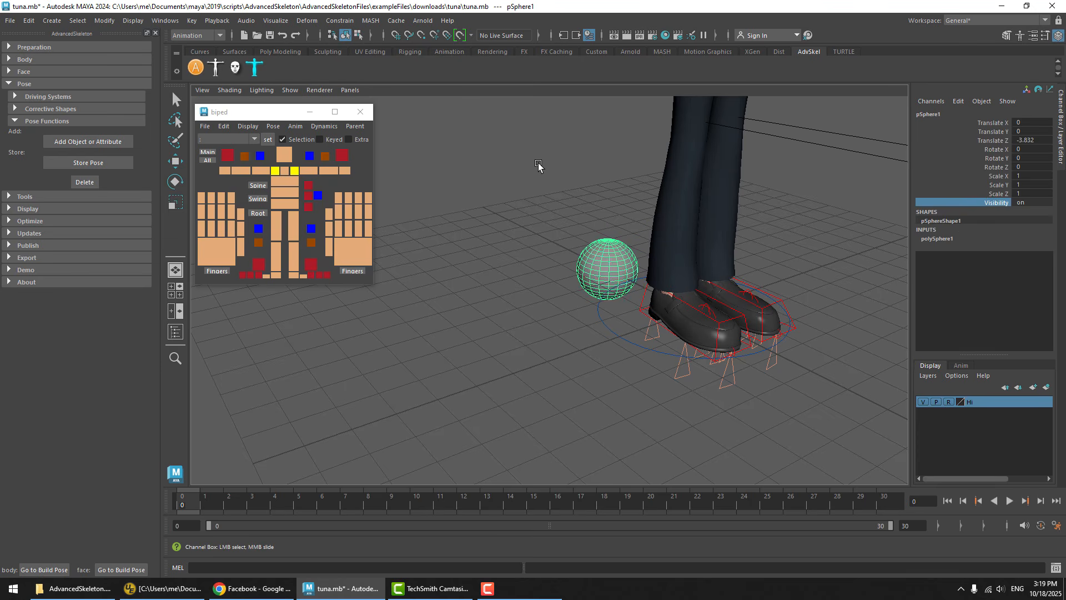
Delete the polygon sphere behind the character's feet
{"action": "left_click", "coordinate": [543, 167]}
{"action": "key", "text": "w"}
{"action": "left_click", "coordinate": [610, 252]}
{"action": "key", "text": "Delete"}
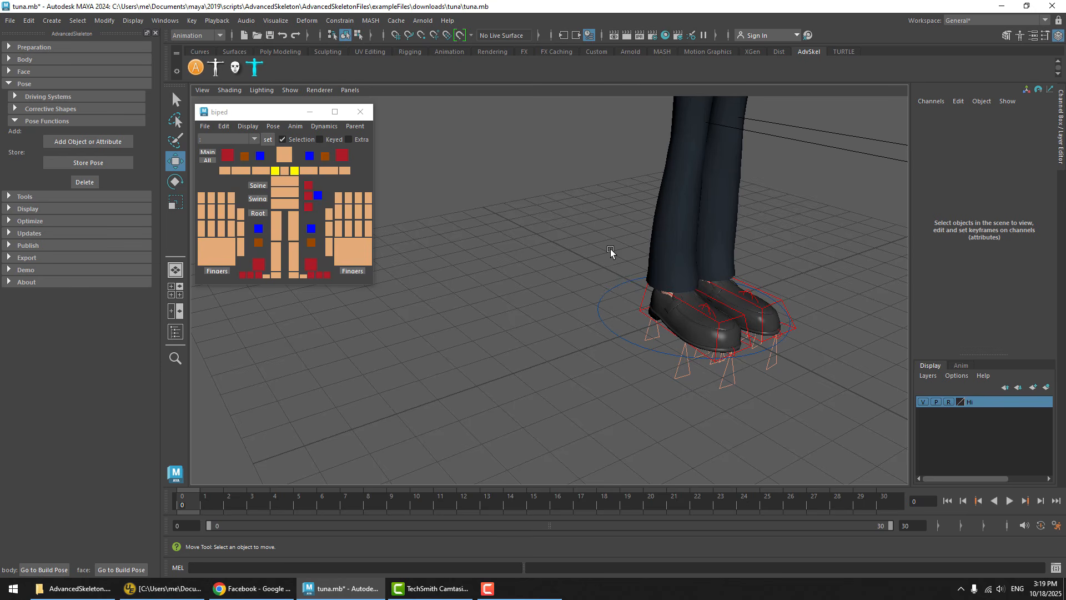
Take the Hi layer out of reference display mode to allow geometry selection, and select the right shoe
{"action": "middle_click_drag", "start_coordinate": [656, 321], "coordinate": [626, 266], "text": "alt"}
{"action": "right_click_drag", "start_coordinate": [626, 266], "coordinate": [837, 266], "text": "alt"}
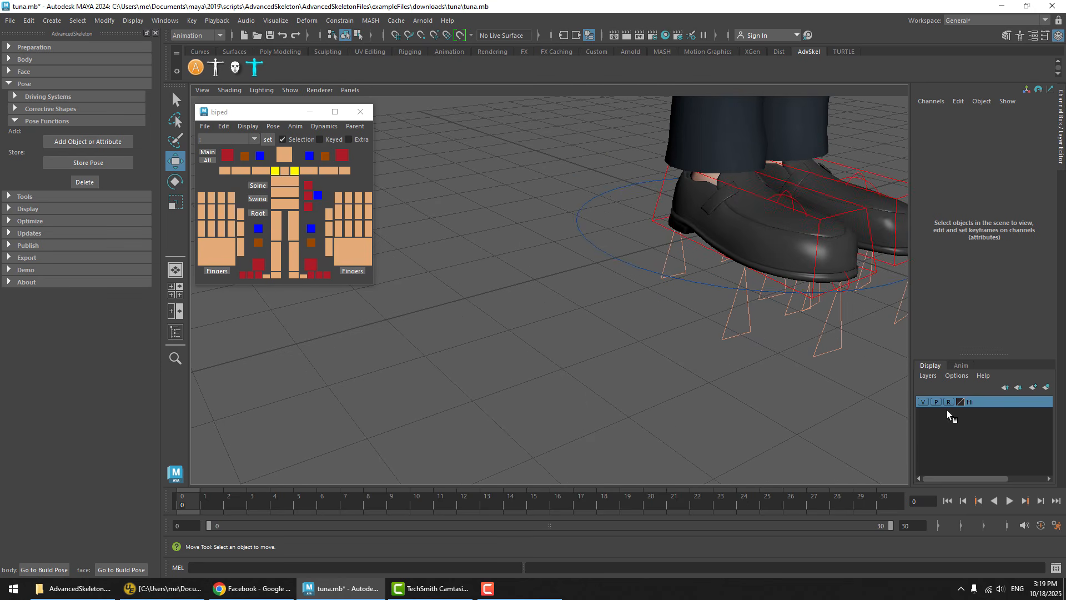
{"action": "middle_click_drag", "start_coordinate": [659, 239], "coordinate": [550, 320], "text": "alt"}
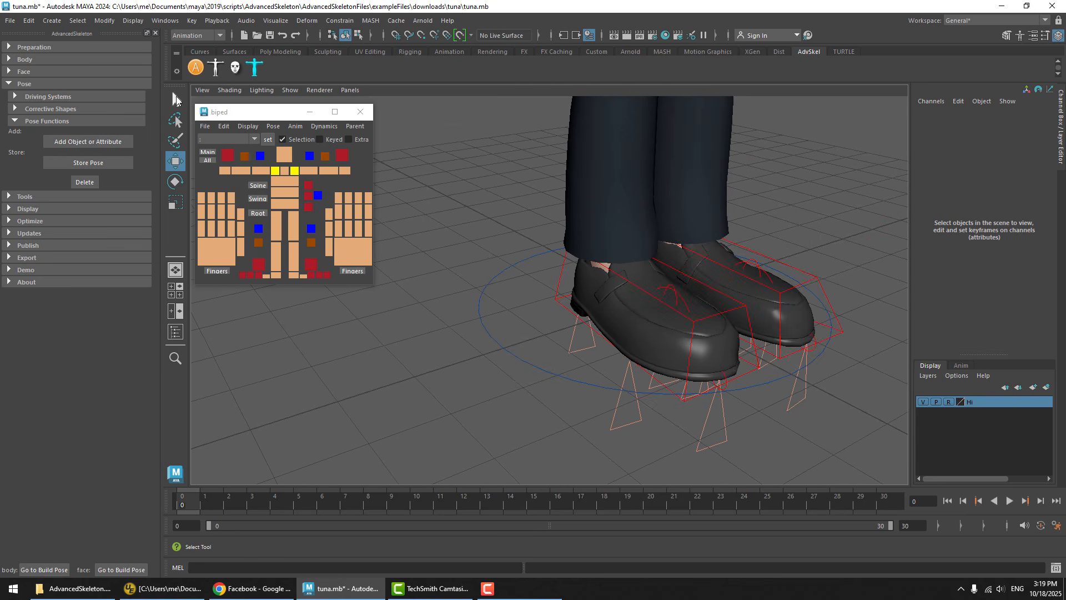
{"action": "left_click", "coordinate": [176, 99]}
{"action": "left_click", "coordinate": [591, 305]}
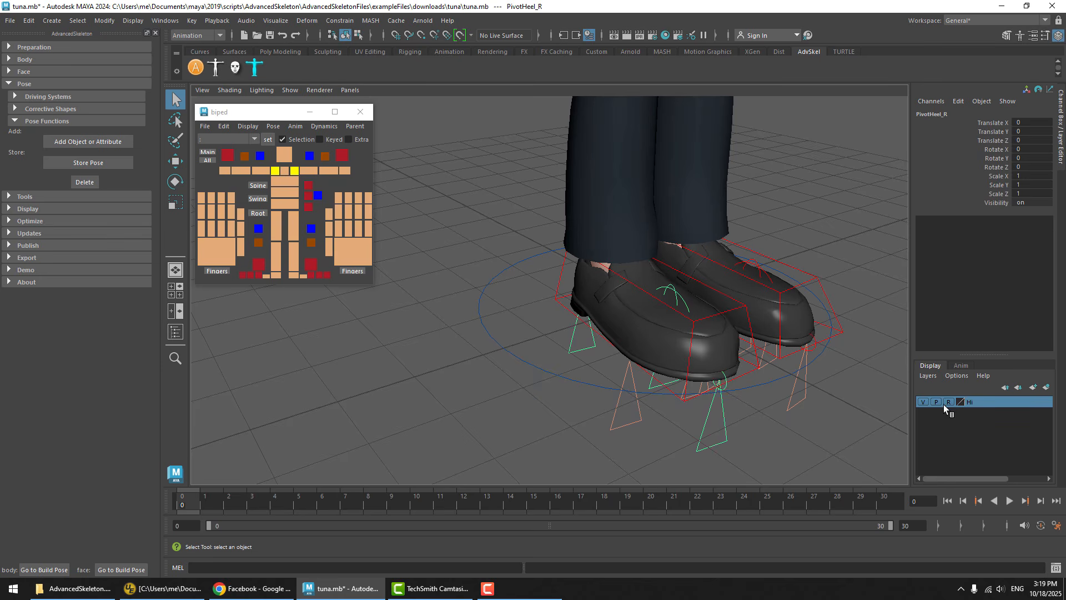
{"action": "left_click", "coordinate": [571, 294]}
{"action": "left_click", "coordinate": [614, 295]}
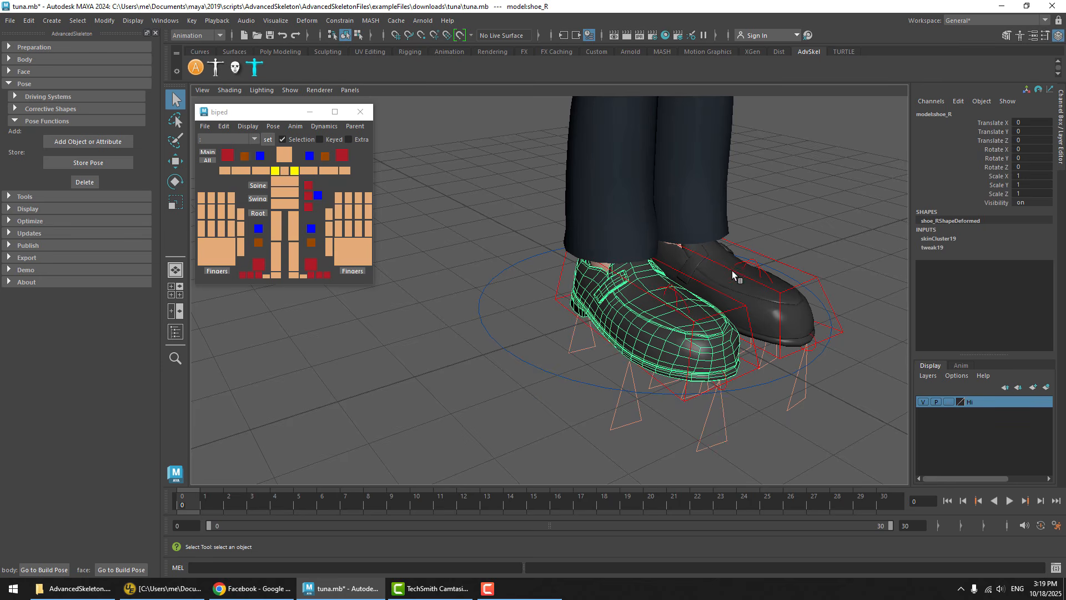
Add the left shoe to the selection and add the Visibility attribute of both shoes to the build pose
{"action": "left_click", "coordinate": [720, 257], "text": "shift"}
{"action": "left_click_drag", "start_coordinate": [726, 304], "coordinate": [678, 288], "text": "alt"}
{"action": "middle_click_drag", "start_coordinate": [678, 288], "coordinate": [597, 276], "text": "alt"}
{"action": "left_click", "coordinate": [1001, 205]}
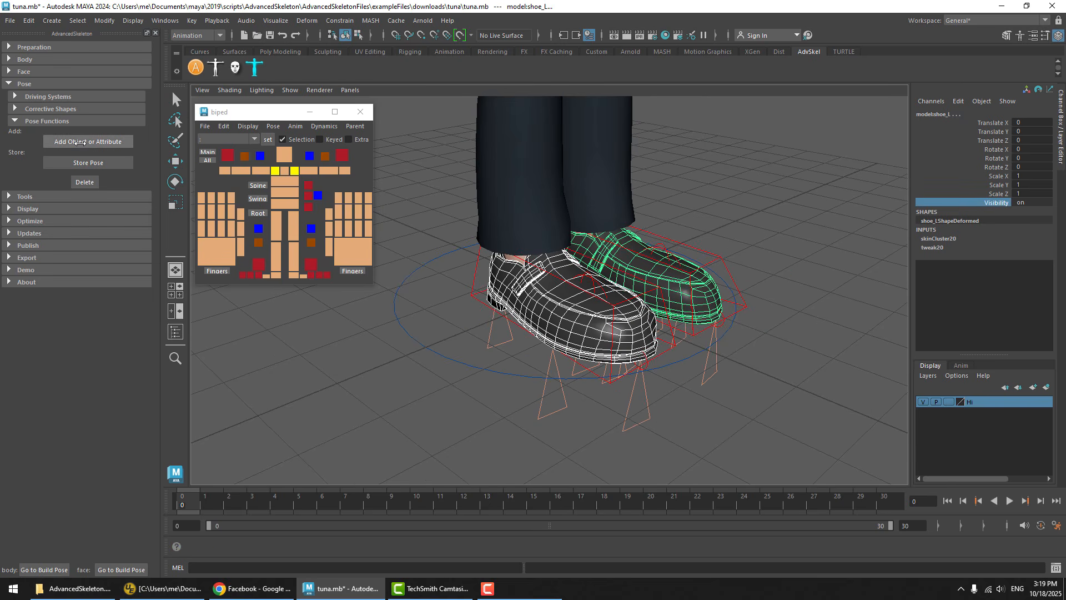
{"action": "left_click", "coordinate": [81, 143]}
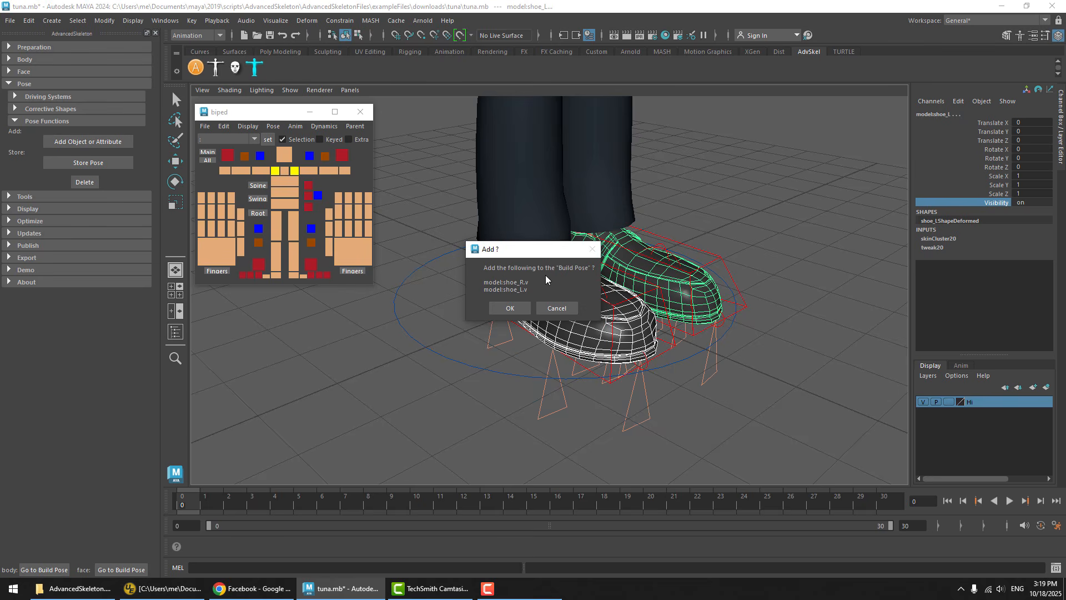
{"action": "left_click", "coordinate": [513, 306]}
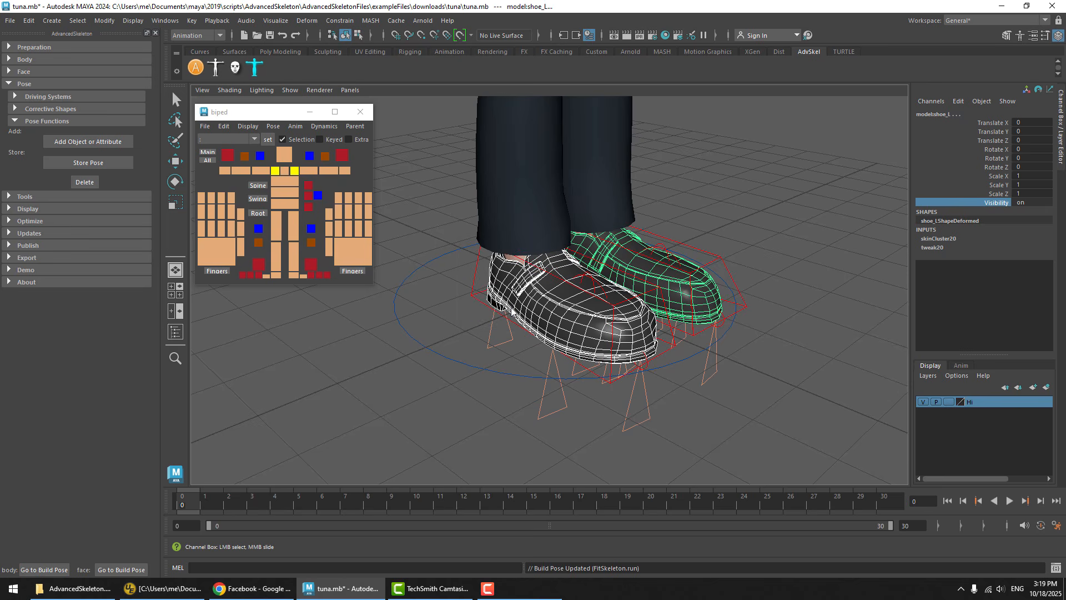
Hide both shoes and restore their visibility by sending the body to its build pose
{"action": "key", "text": "q"}
{"action": "left_click", "coordinate": [477, 326]}
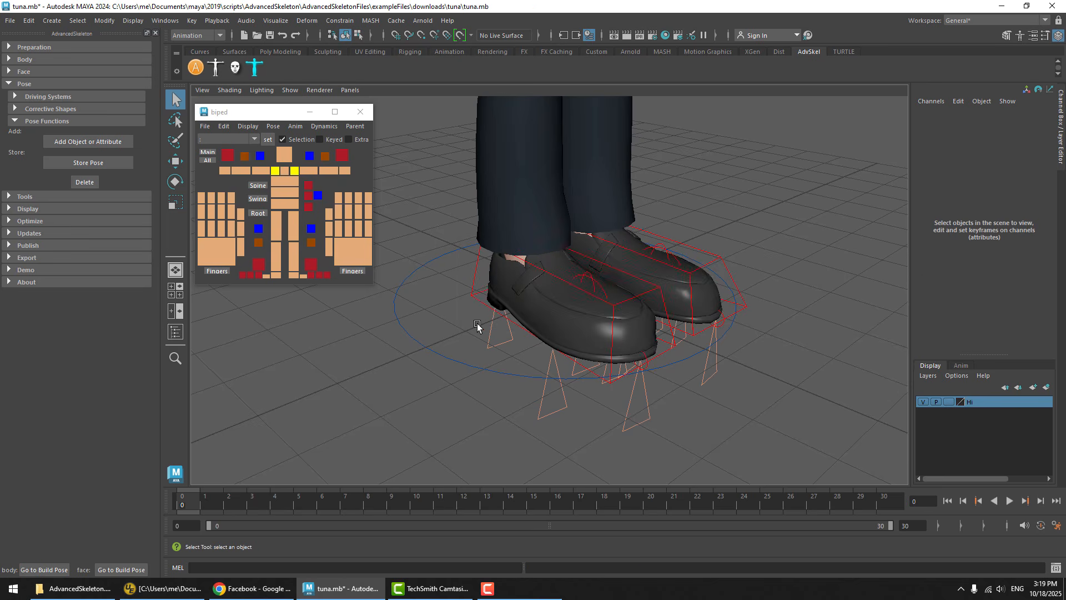
{"action": "left_click", "coordinate": [508, 305]}
{"action": "left_click", "coordinate": [701, 282], "text": "shift"}
{"action": "key", "text": "ctrl+h"}
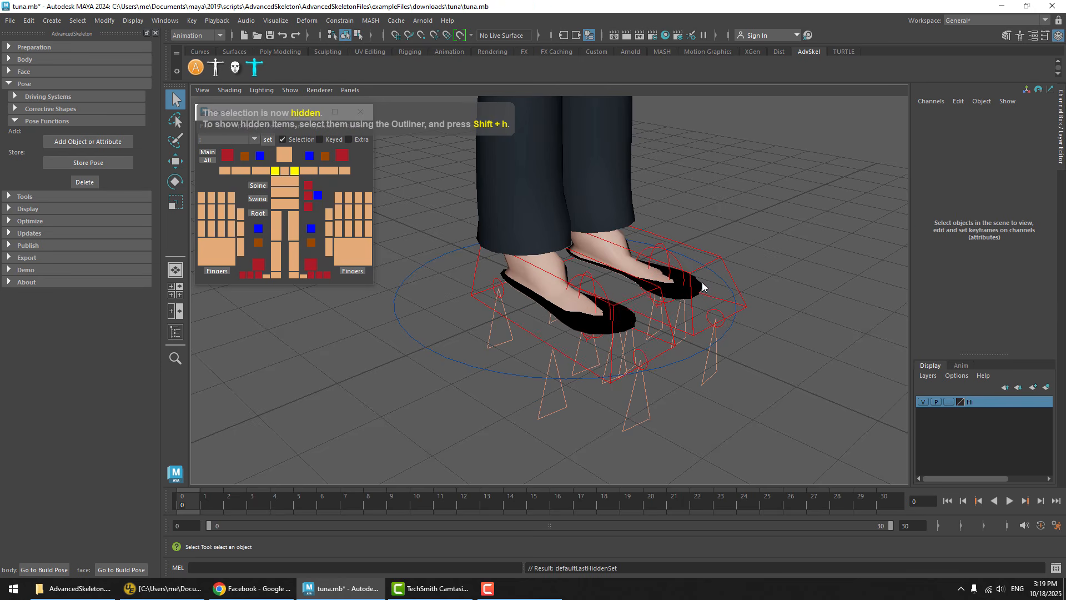
{"action": "left_click", "coordinate": [47, 567]}
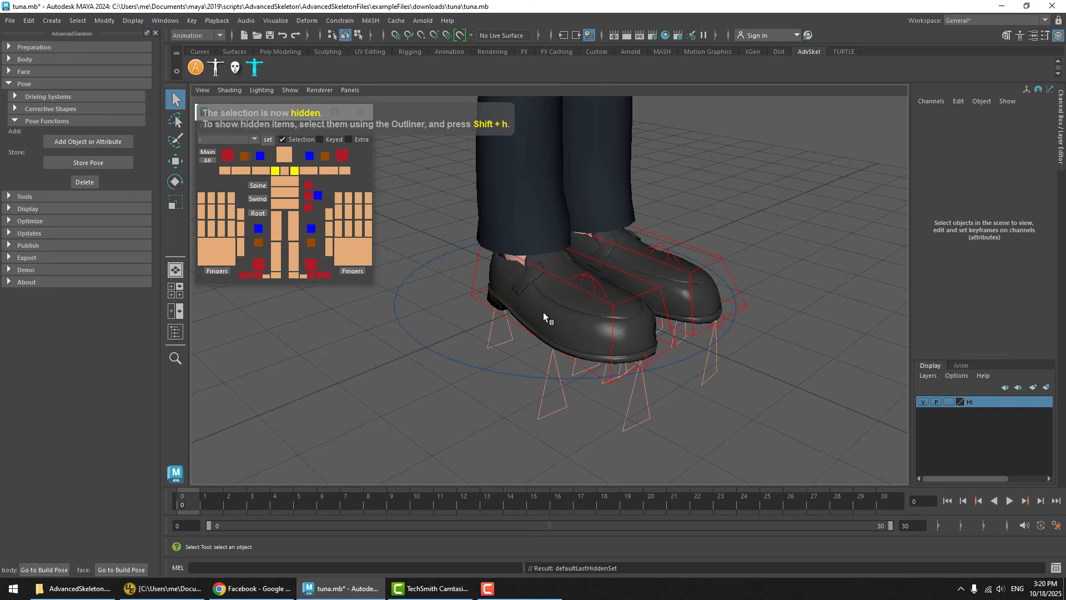
{"action": "left_click", "coordinate": [544, 312]}
{"action": "left_click", "coordinate": [789, 181]}
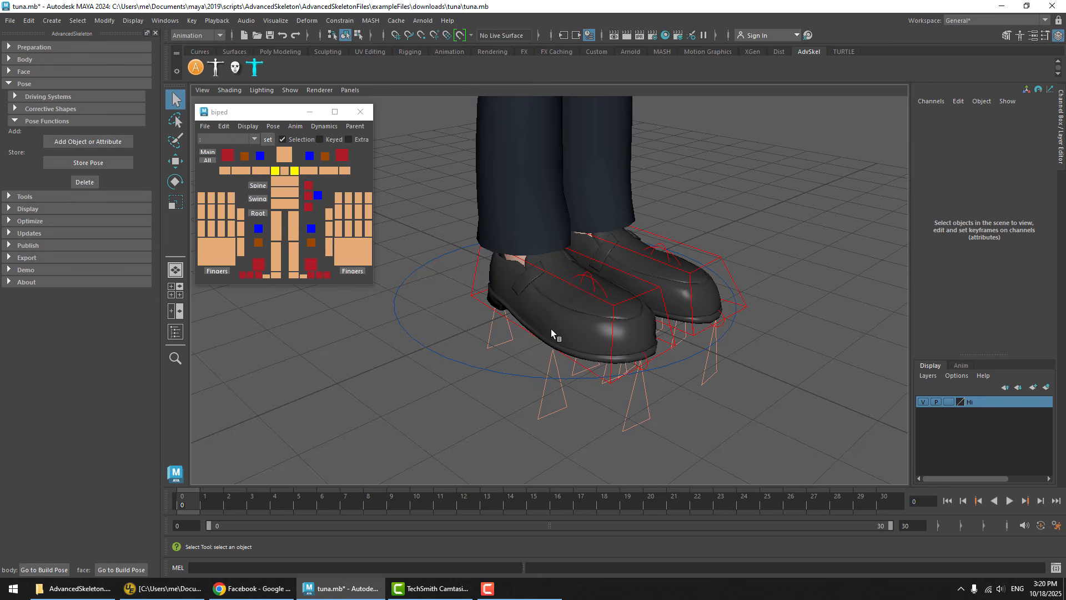
Hide both shoes again and restore their visibility with the biped picker's pose Reset
{"action": "left_click", "coordinate": [569, 329]}
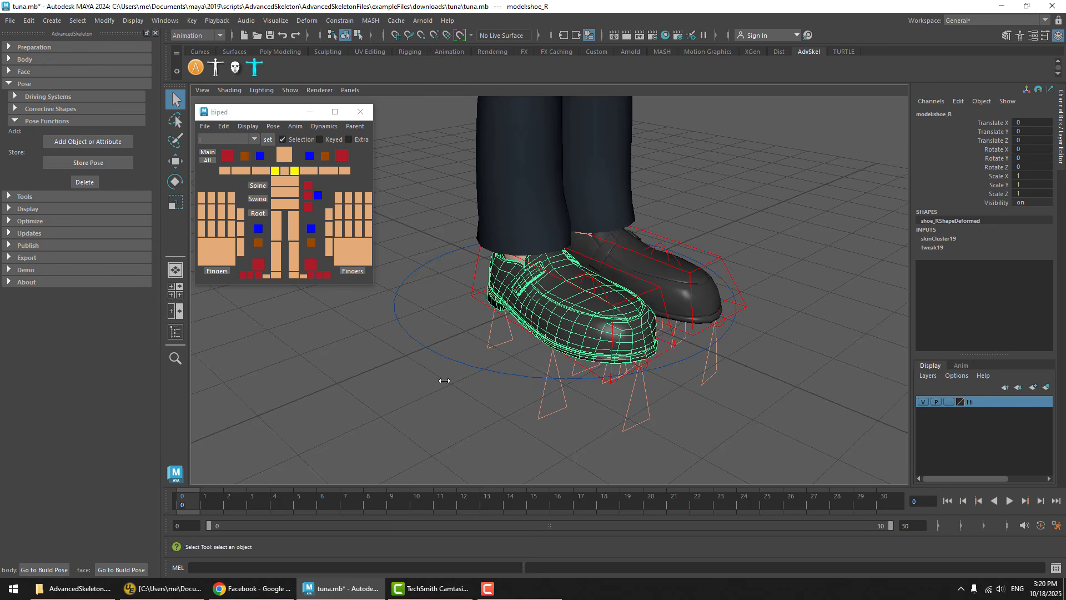
{"action": "left_click", "coordinate": [345, 238]}
{"action": "left_click", "coordinate": [572, 322]}
{"action": "left_click", "coordinate": [683, 277], "text": "shift"}
{"action": "key", "text": "ctrl+h"}
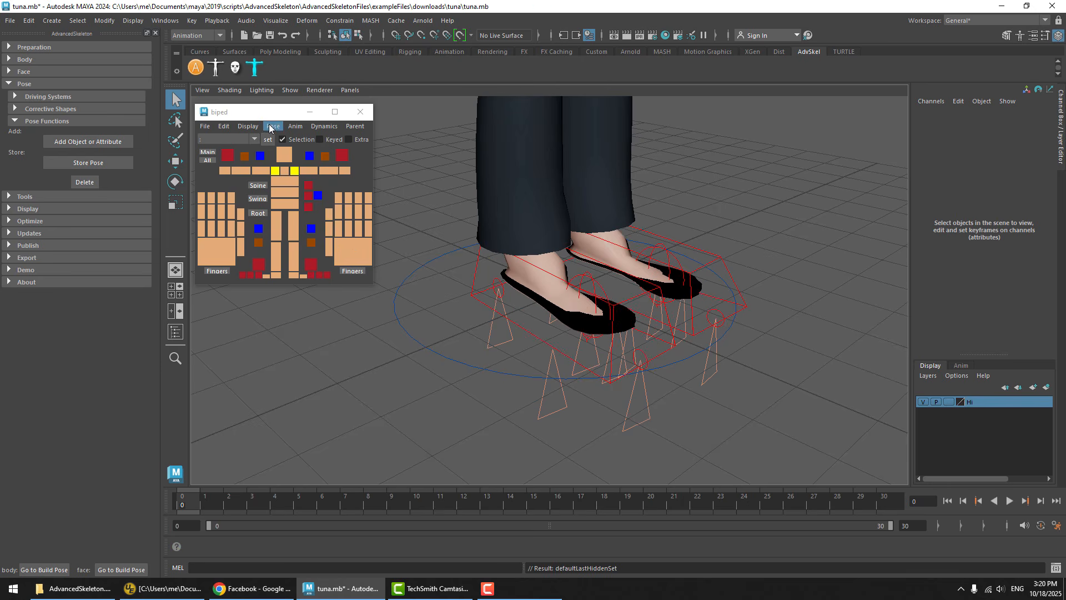
{"action": "left_click", "coordinate": [273, 127]}
{"action": "left_click", "coordinate": [286, 161]}
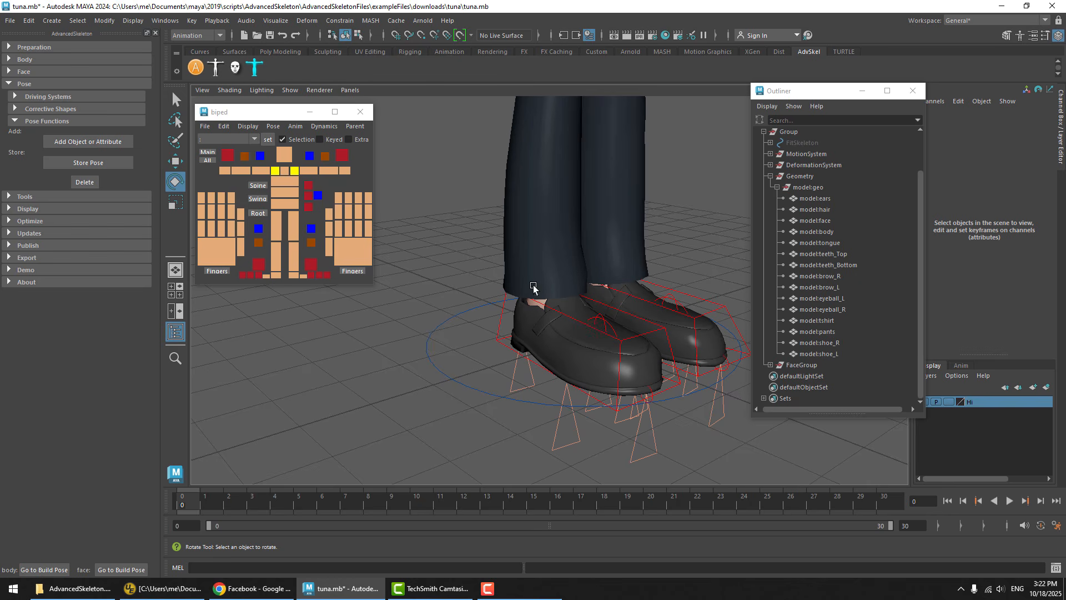
Hide the right shoe and turn off Shrink Under Clothes on the Main control
{"action": "left_click", "coordinate": [534, 347]}
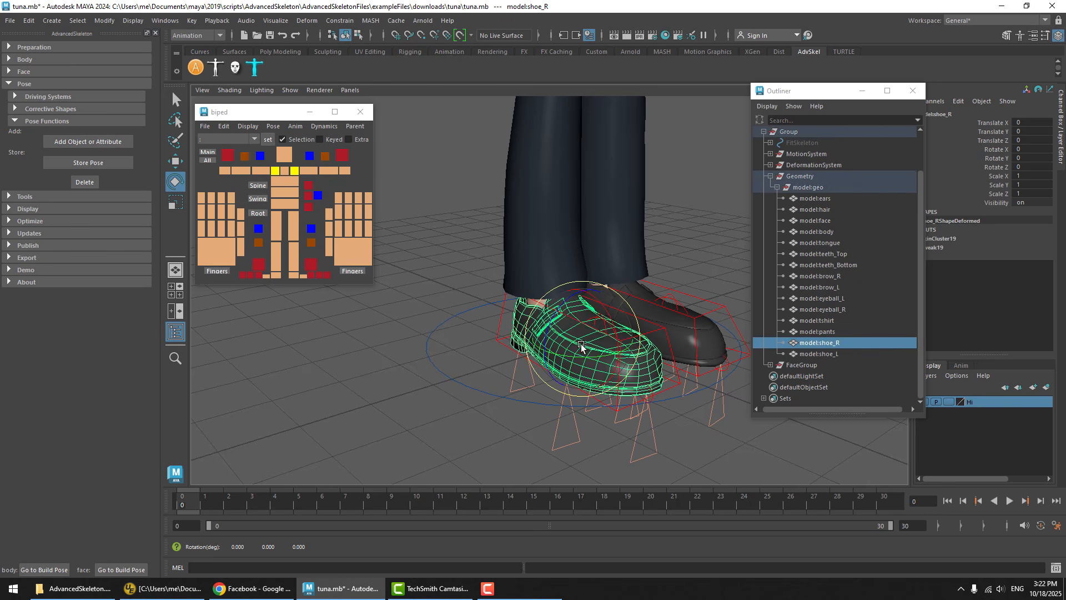
{"action": "key", "text": "ctrl+h"}
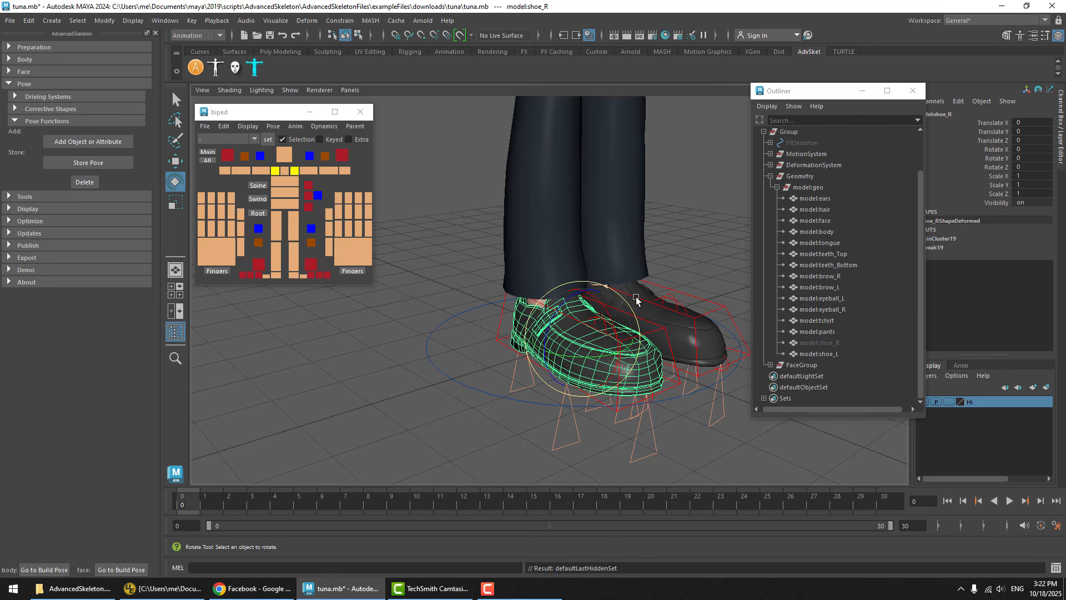
{"action": "left_click_drag", "start_coordinate": [483, 362], "coordinate": [428, 387]}
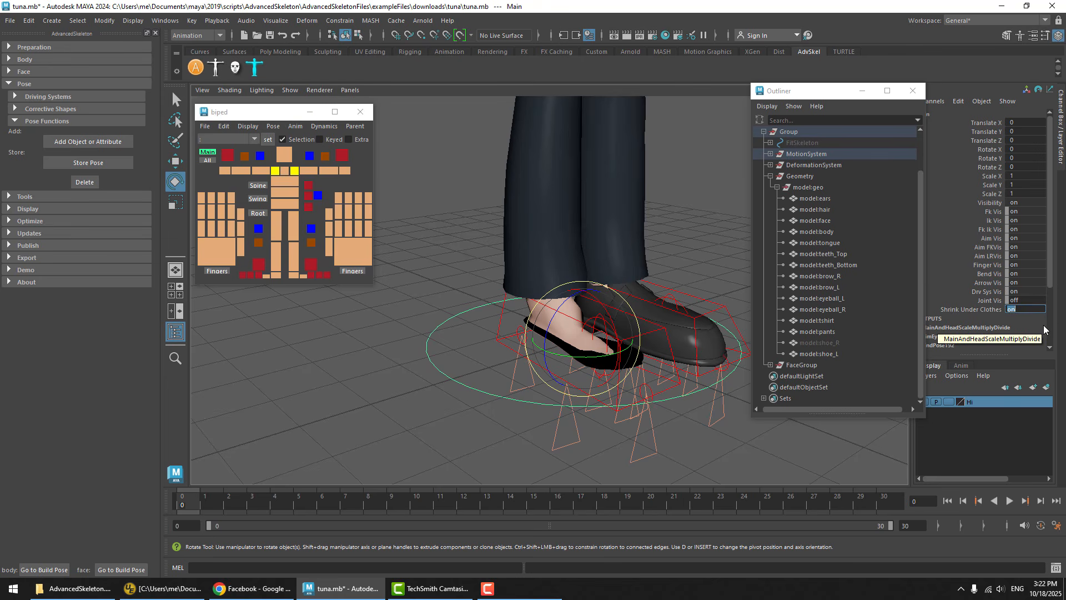
{"action": "type", "text": "0"}
{"action": "key", "text": "Return"}
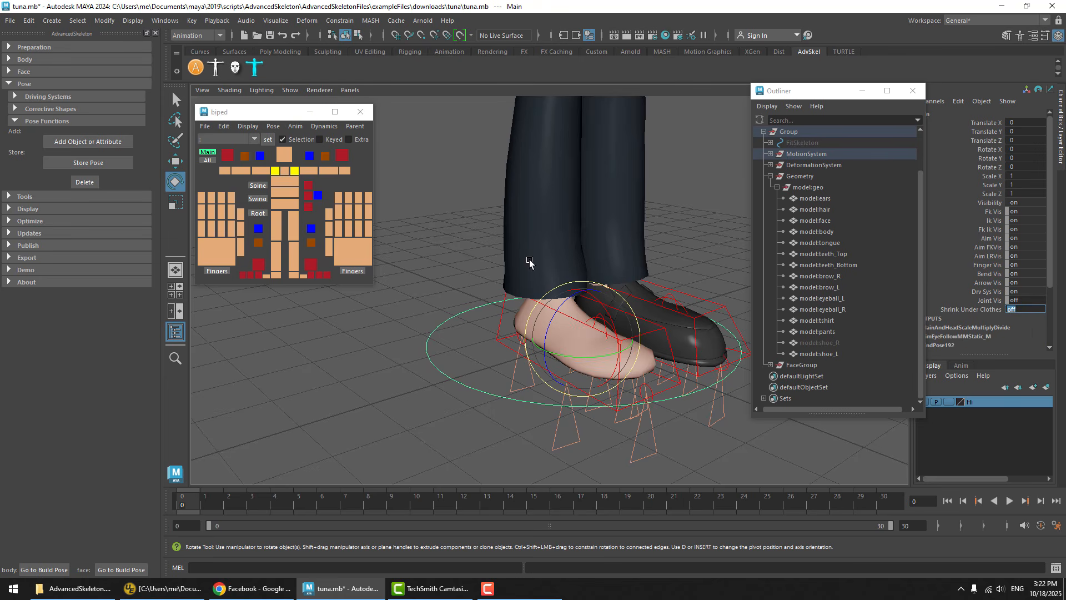
{"action": "left_click", "coordinate": [450, 362]}
{"action": "left_click", "coordinate": [451, 361]}
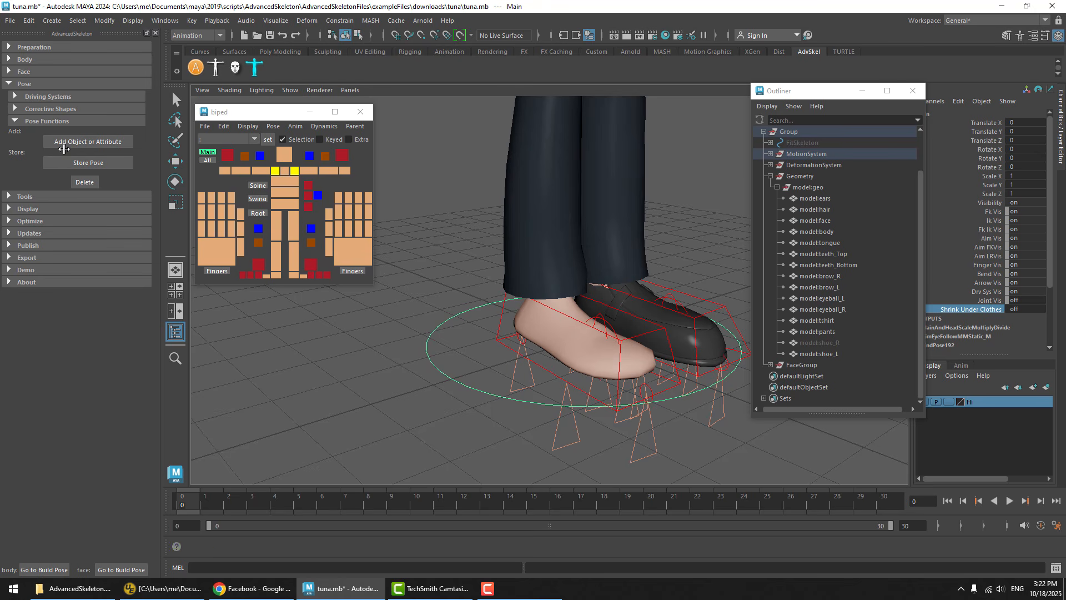
Turn on Shrink Under Clothes on the Main control and add that attribute to the build pose
{"action": "left_click", "coordinate": [1036, 310]}
{"action": "type", "text": "1"}
{"action": "key", "text": "Return"}
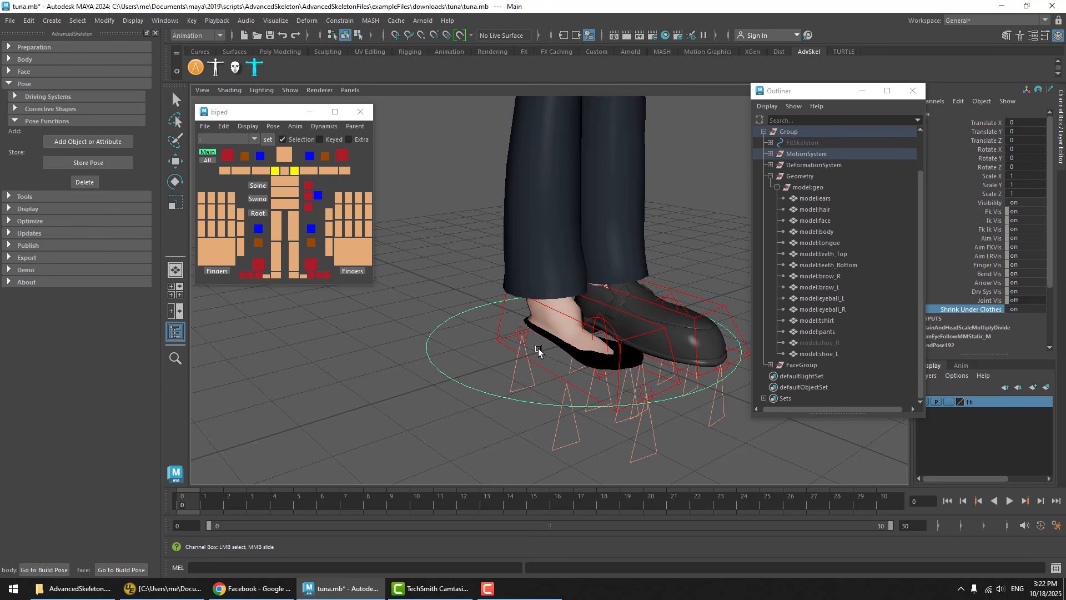
{"action": "key", "text": "e"}
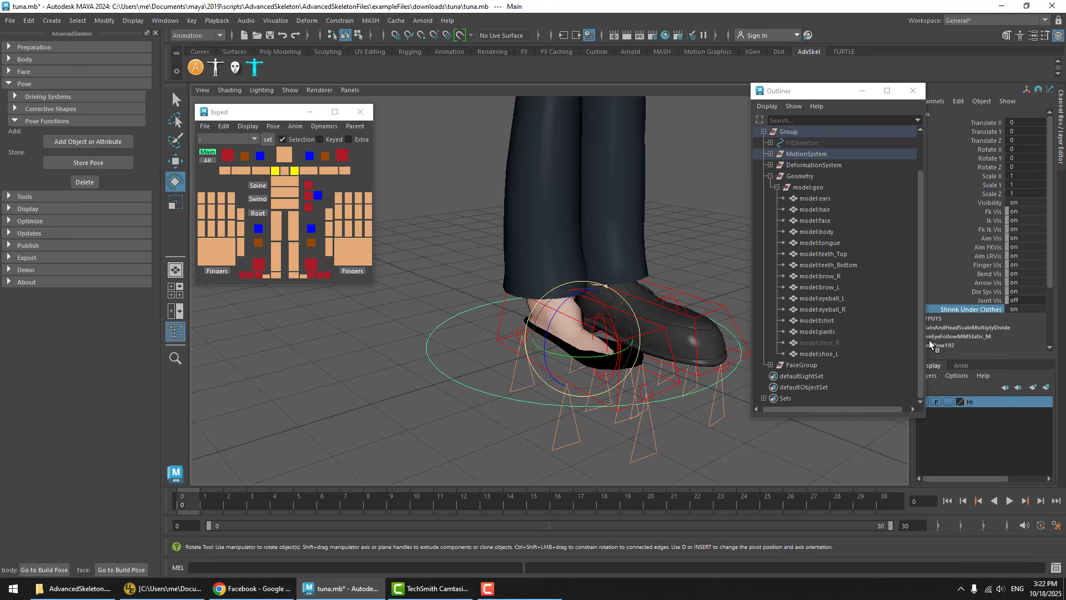
{"action": "left_click", "coordinate": [987, 311]}
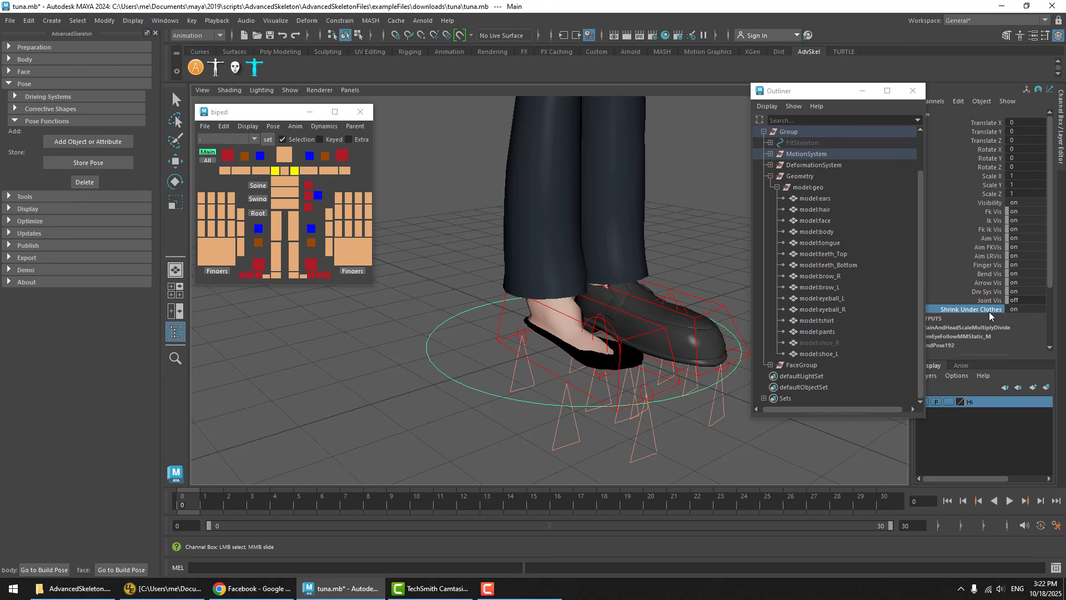
{"action": "left_click", "coordinate": [72, 143]}
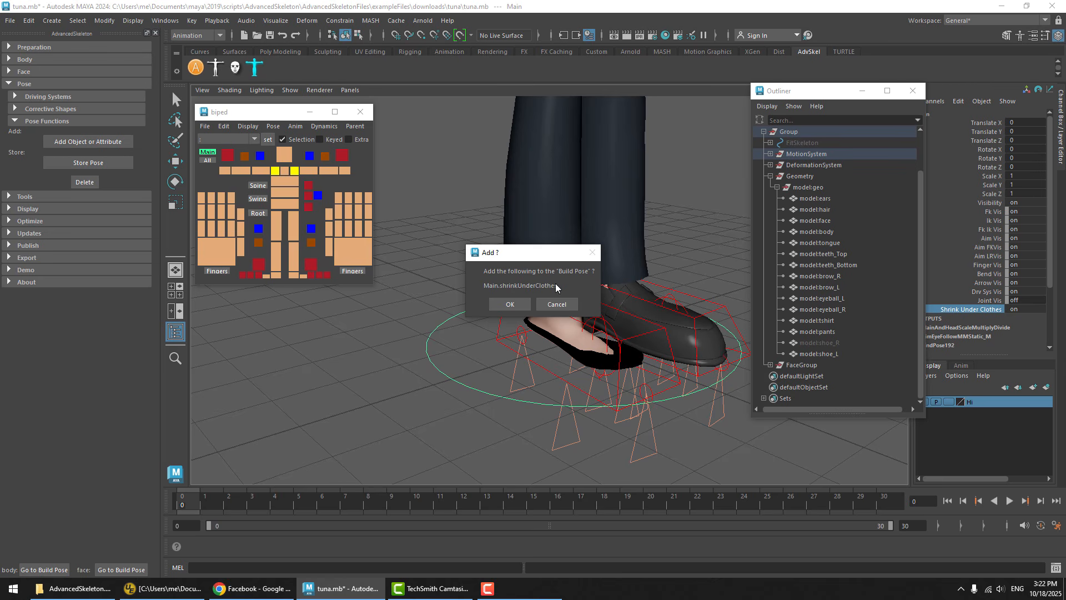
{"action": "left_click", "coordinate": [509, 304]}
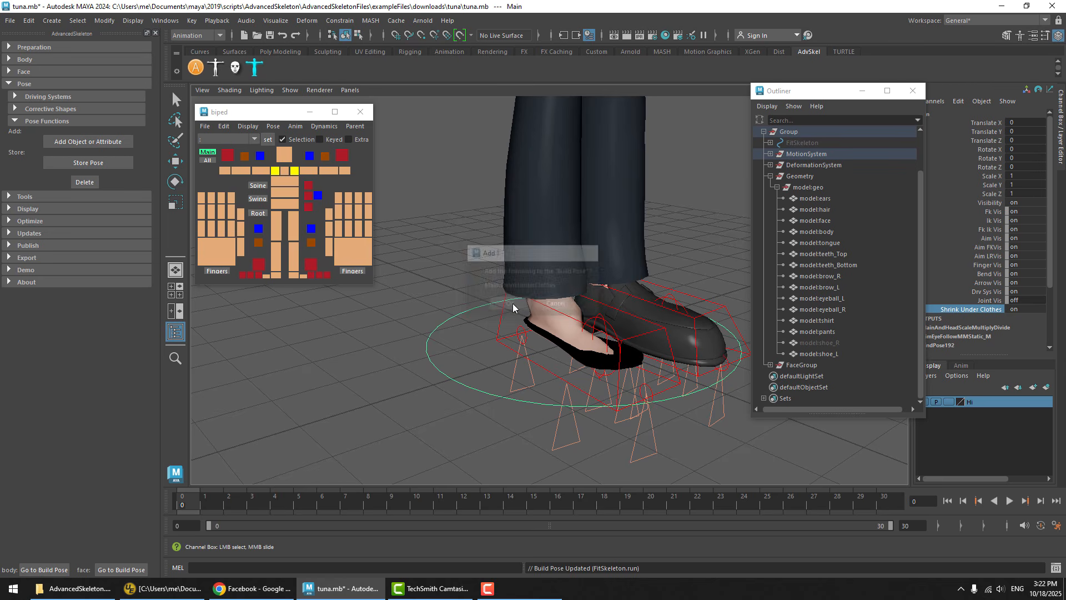
Turn off Shrink Under Clothes on the Main control and restore the character with the biped picker's pose Reset
{"action": "left_click", "coordinate": [1024, 309]}
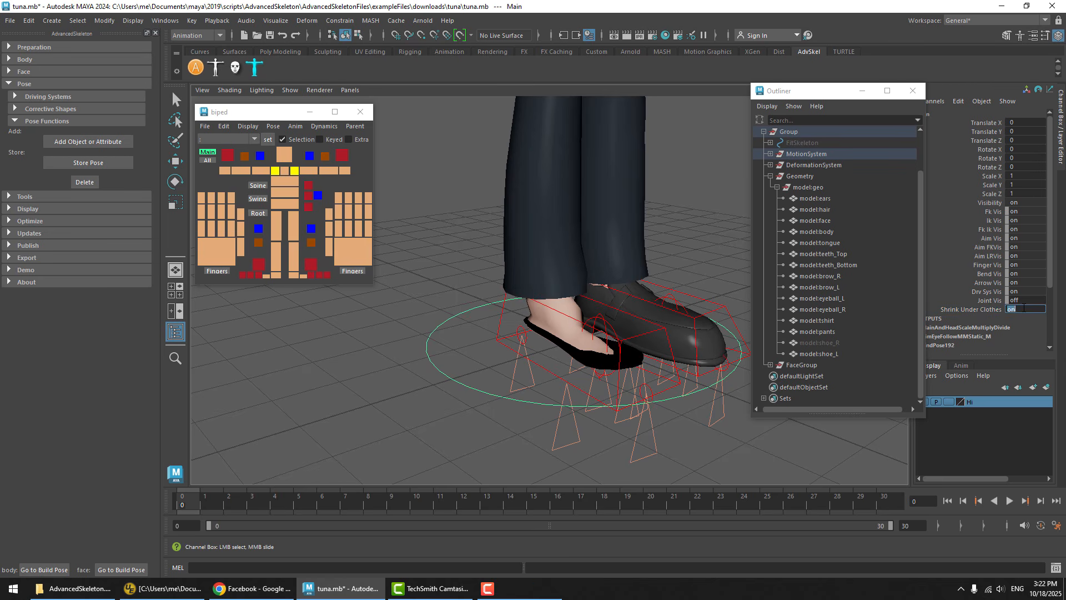
{"action": "type", "text": "0"}
{"action": "key", "text": "Return"}
{"action": "left_click", "coordinate": [479, 278]}
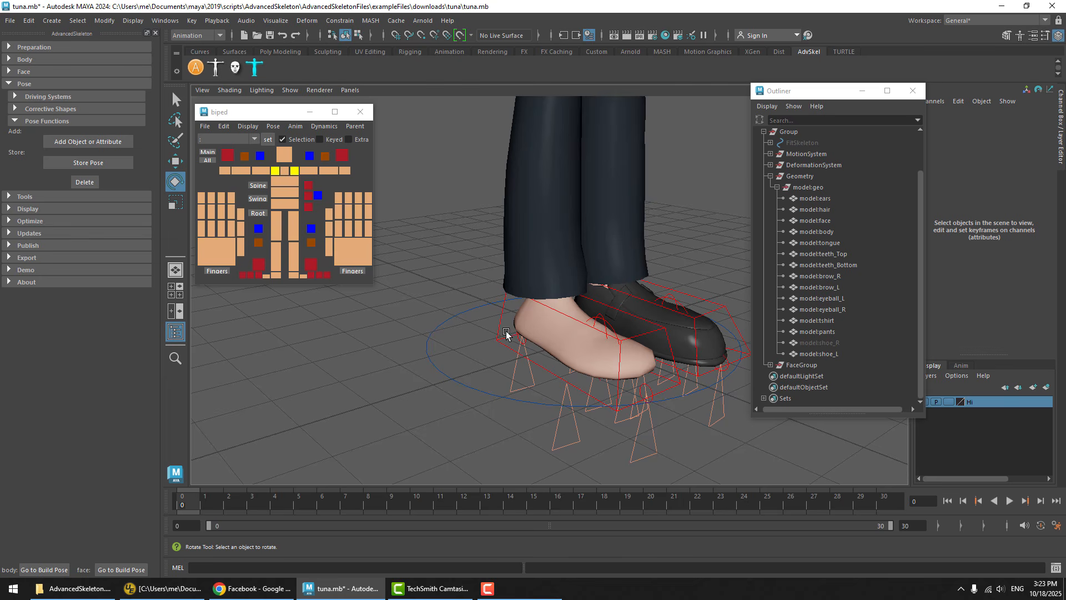
{"action": "left_click", "coordinate": [274, 127]}
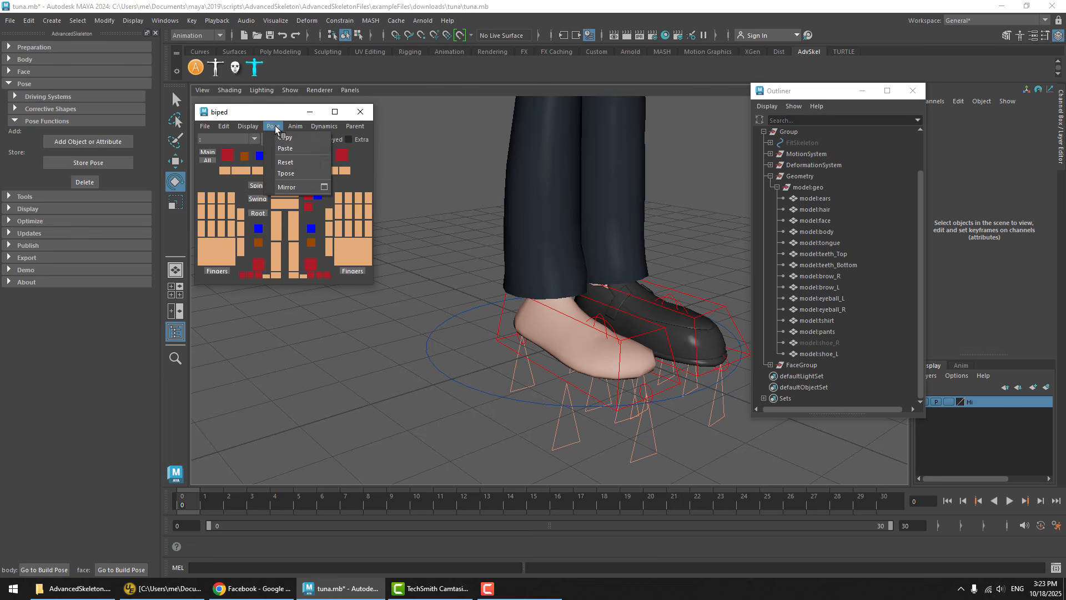
{"action": "left_click", "coordinate": [303, 162]}
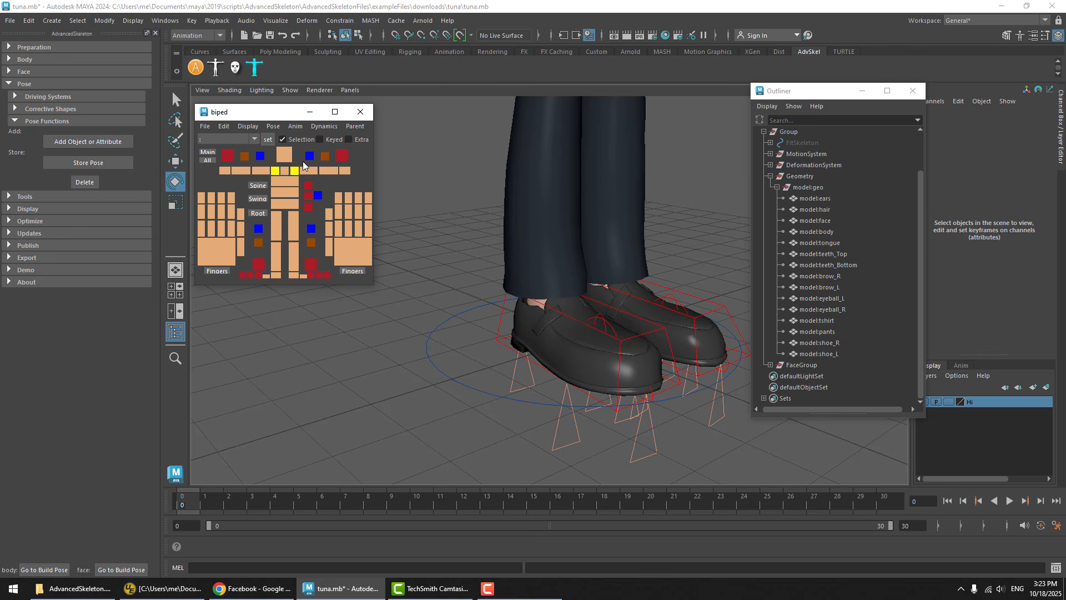
{"action": "left_click", "coordinate": [530, 336]}
{"action": "key", "text": "ctrl+h"}
{"action": "key", "text": "shift+h"}
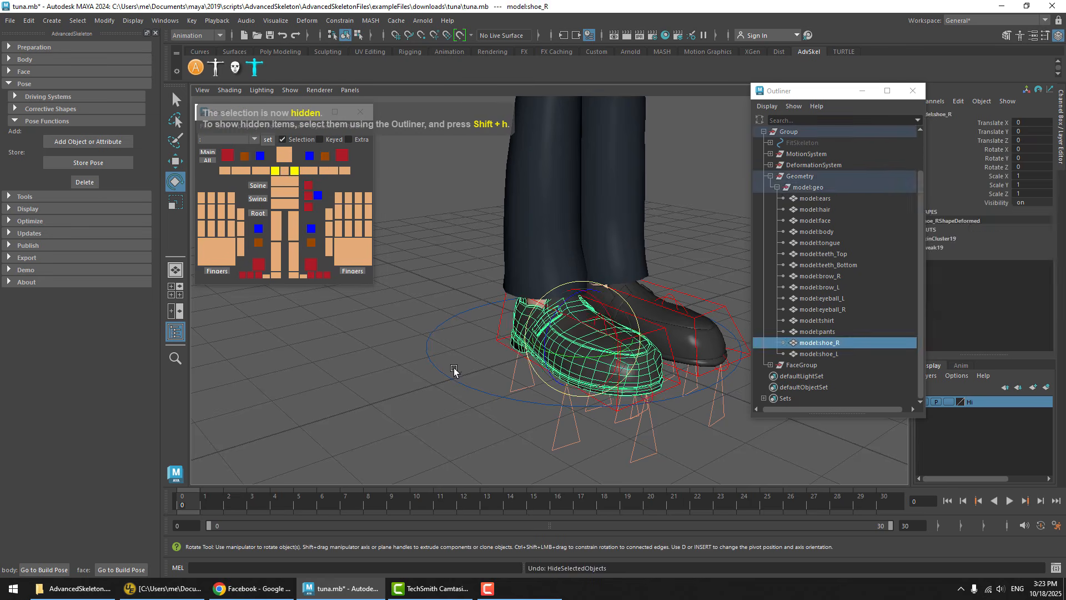
{"action": "left_click", "coordinate": [453, 381]}
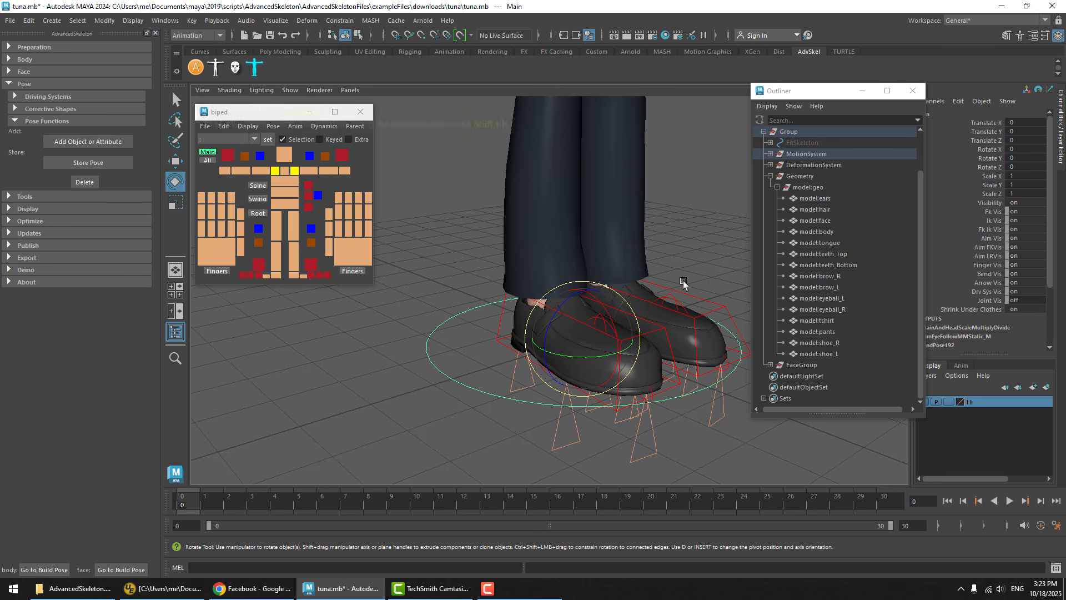
{"action": "left_click", "coordinate": [675, 208]}
{"action": "key", "text": "q"}
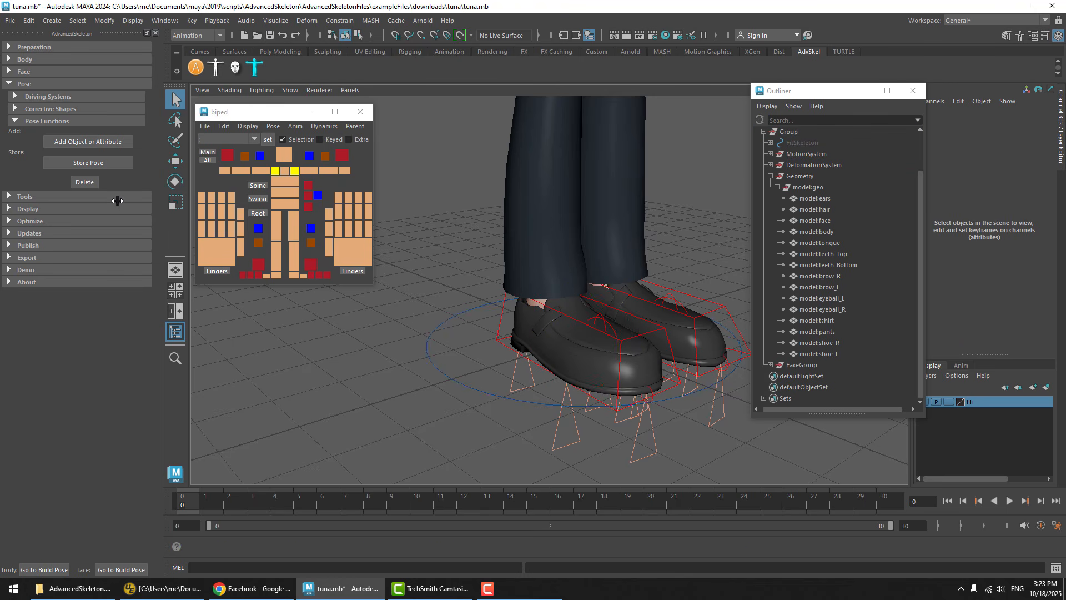
{"action": "left_click", "coordinate": [105, 163]}
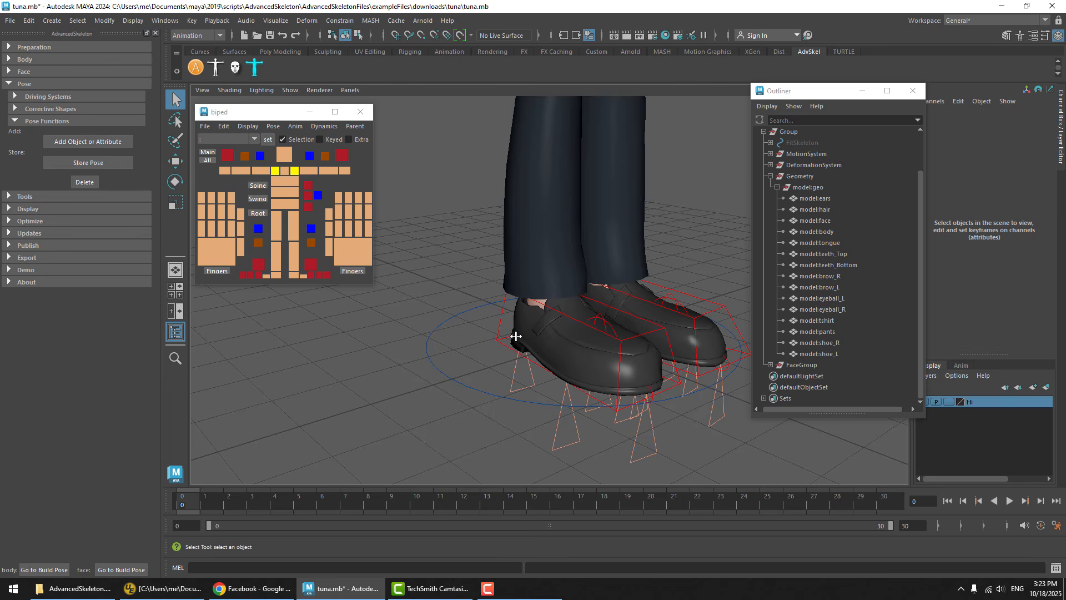
{"action": "left_click", "coordinate": [272, 126]}
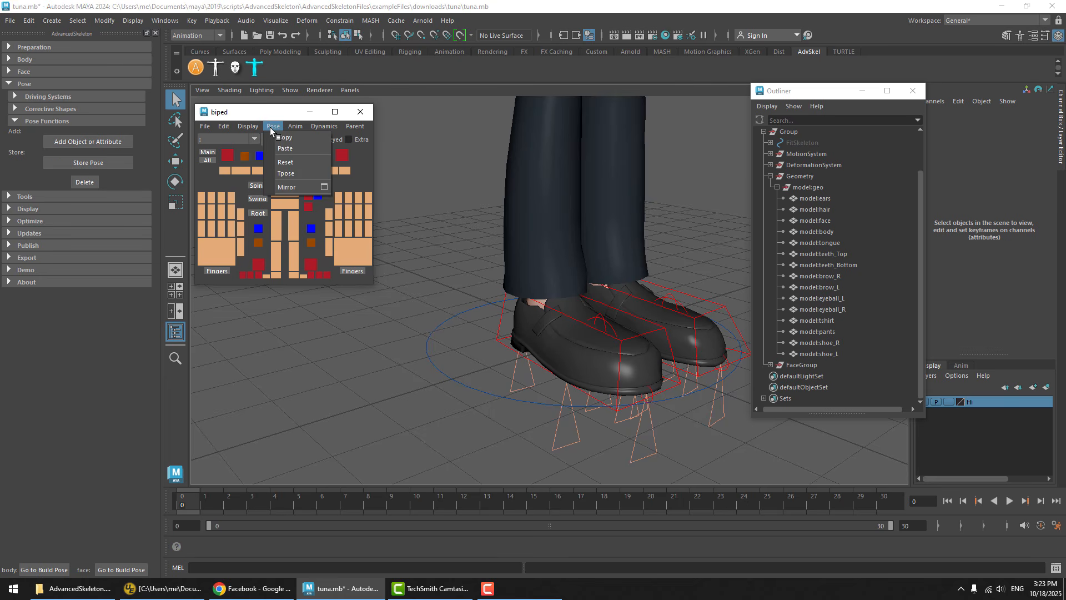
{"action": "left_click", "coordinate": [273, 126]}
{"action": "left_click", "coordinate": [273, 126]}
{"action": "left_click", "coordinate": [274, 126]}
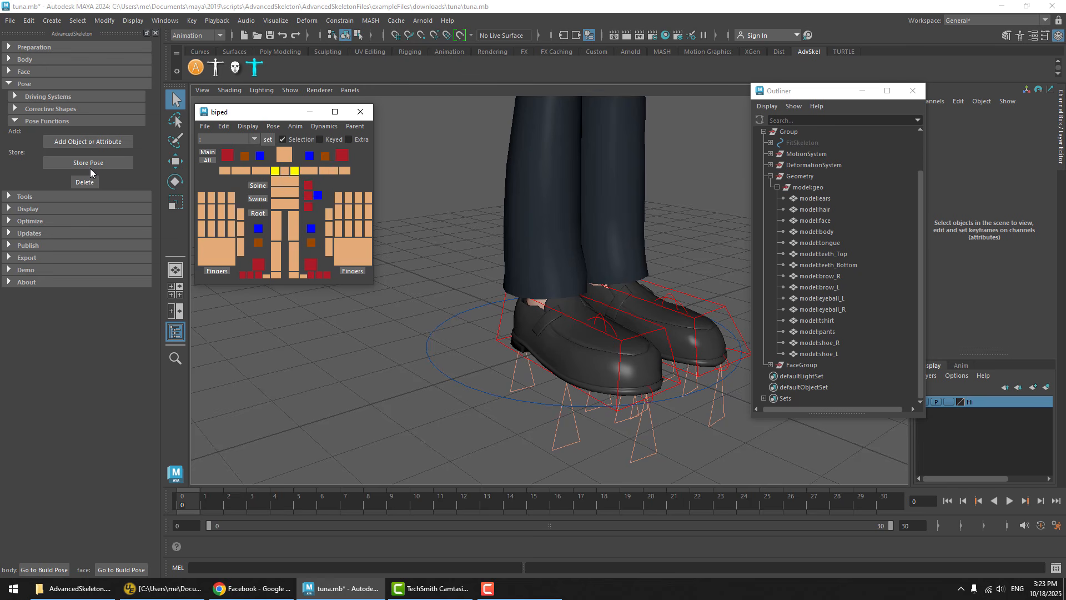
Select both shoes and set their Visibility to off
{"action": "left_click", "coordinate": [530, 342]}
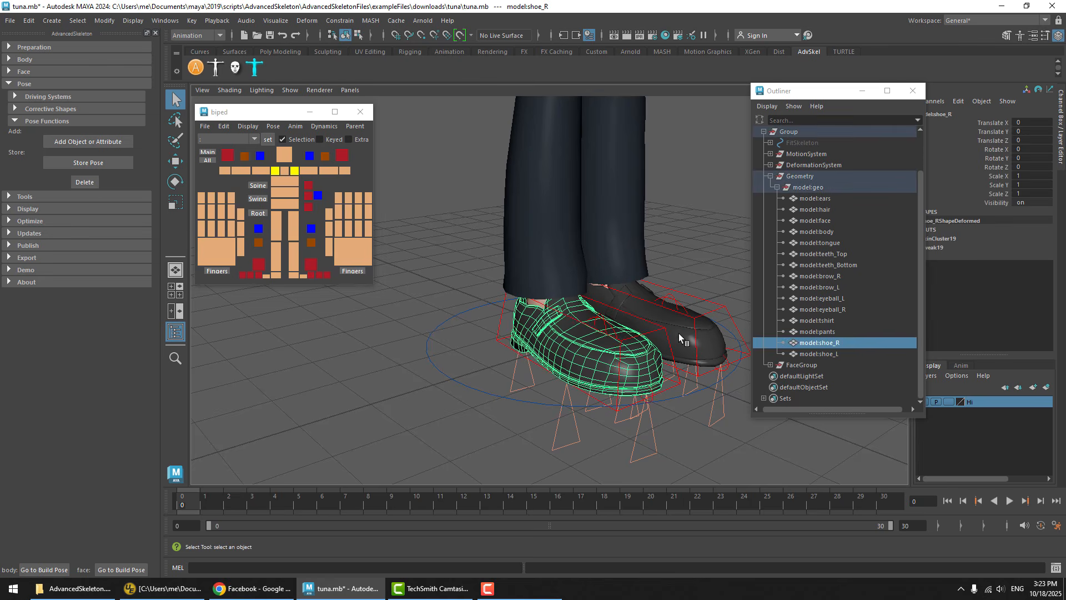
{"action": "left_click", "coordinate": [710, 330], "text": "shift"}
{"action": "double_click", "coordinate": [1036, 203]}
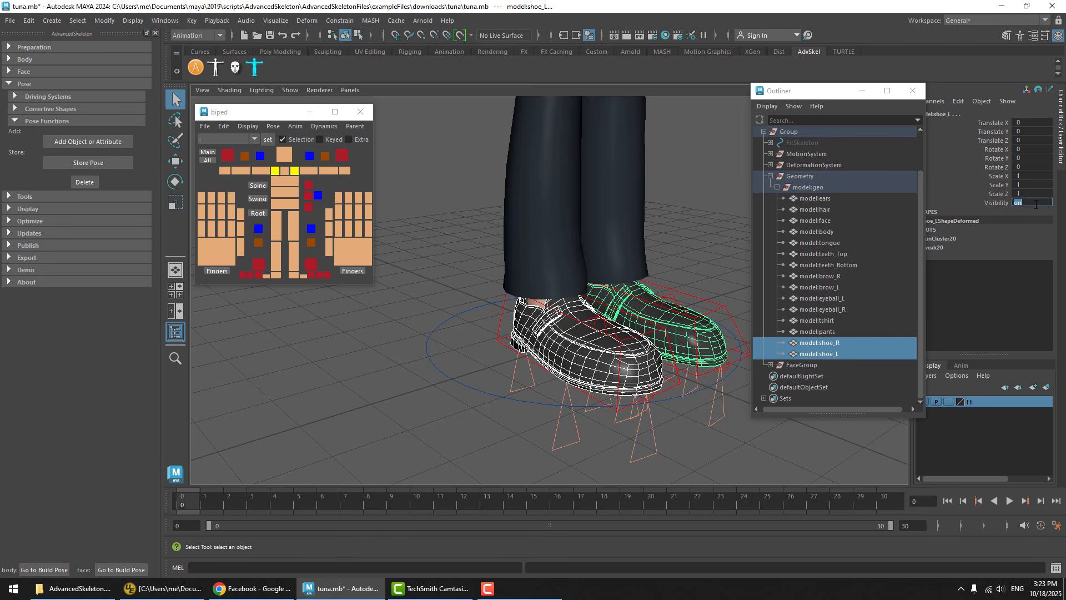
{"action": "type", "text": "off"}
{"action": "key", "text": "Return"}
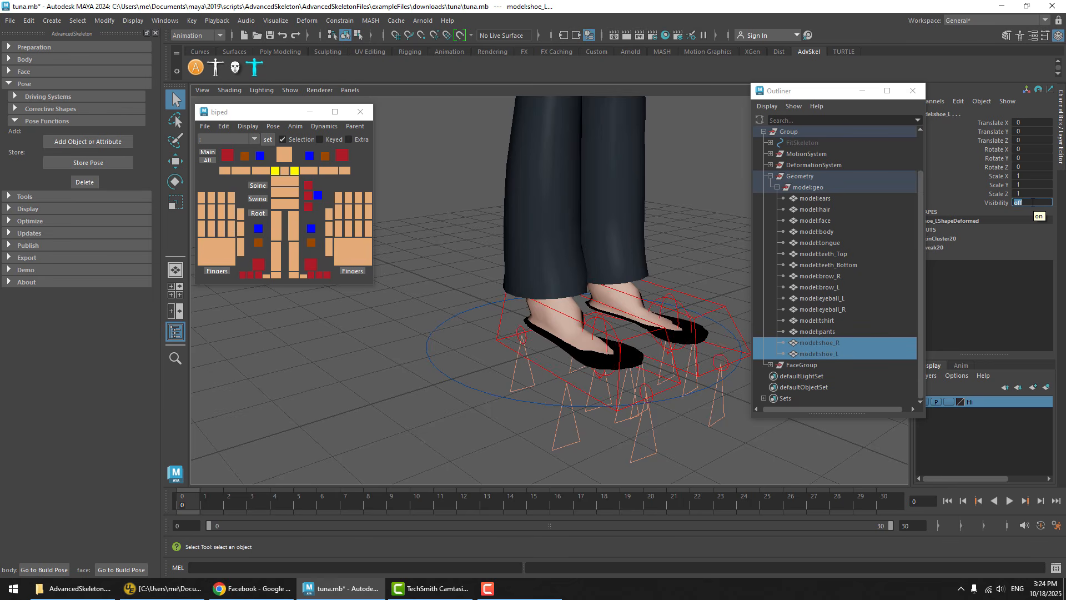
Turn off Shrink Under Clothes on the Main control and clear the selection
{"action": "left_click_drag", "start_coordinate": [475, 360], "coordinate": [367, 408]}
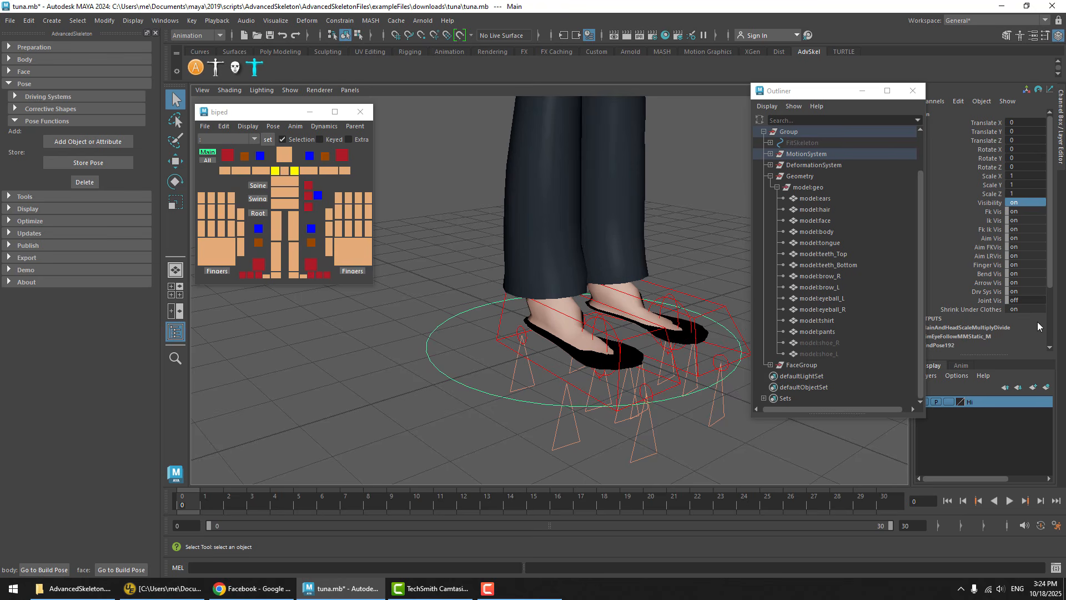
{"action": "left_click", "coordinate": [1022, 309]}
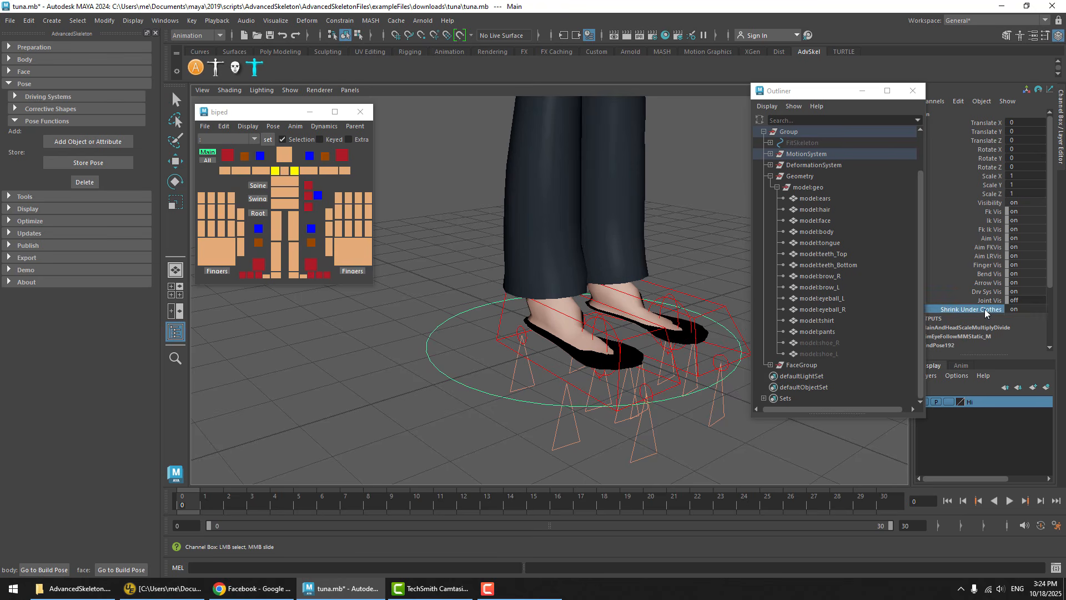
{"action": "type", "text": "0"}
{"action": "key", "text": "Return"}
{"action": "left_click", "coordinate": [680, 224]}
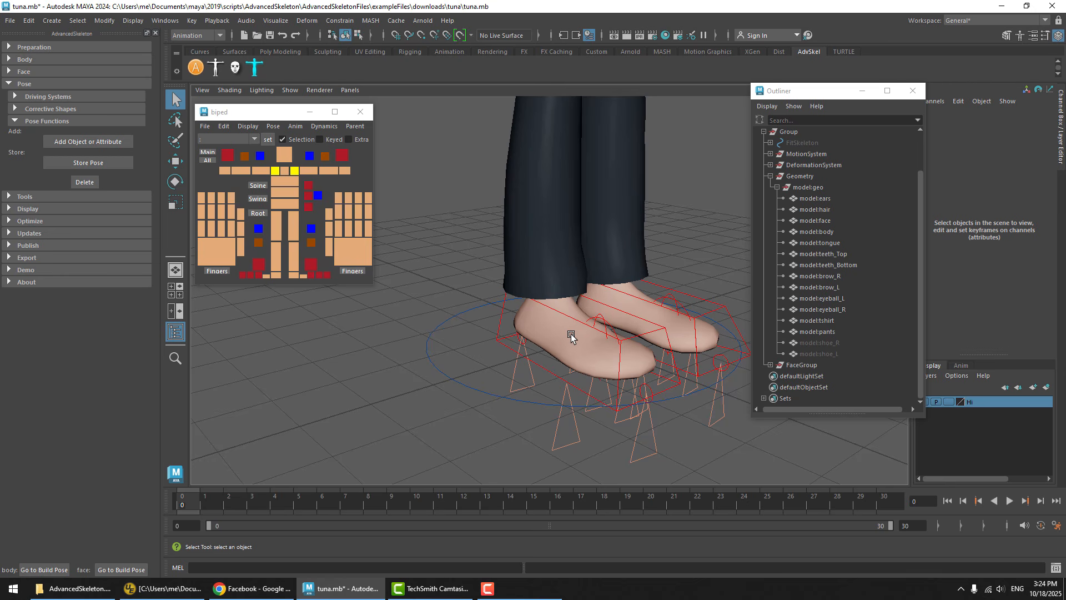
Examine the bare feet from several angles in the perspective view and up close in the wireframe side view
{"action": "mouse_move", "coordinate": [571, 333]}
{"action": "left_mouse_down", "text": "alt"}
{"action": "mouse_move", "coordinate": [622, 316]}
{"action": "mouse_move", "coordinate": [589, 332]}
{"action": "left_mouse_up", "text": "alt"}
{"action": "middle_click_drag", "start_coordinate": [589, 332], "coordinate": [563, 318], "text": "alt"}
{"action": "right_click_drag", "start_coordinate": [563, 317], "coordinate": [611, 317], "text": "alt"}
{"action": "mouse_move", "coordinate": [586, 302]}
{"action": "left_mouse_down", "text": "alt"}
{"action": "mouse_move", "coordinate": [571, 277]}
{"action": "mouse_move", "coordinate": [576, 295]}
{"action": "left_mouse_up", "text": "alt"}
{"action": "key", "text": "space"}
{"action": "middle_click_drag", "start_coordinate": [746, 473], "coordinate": [725, 442], "text": "alt"}
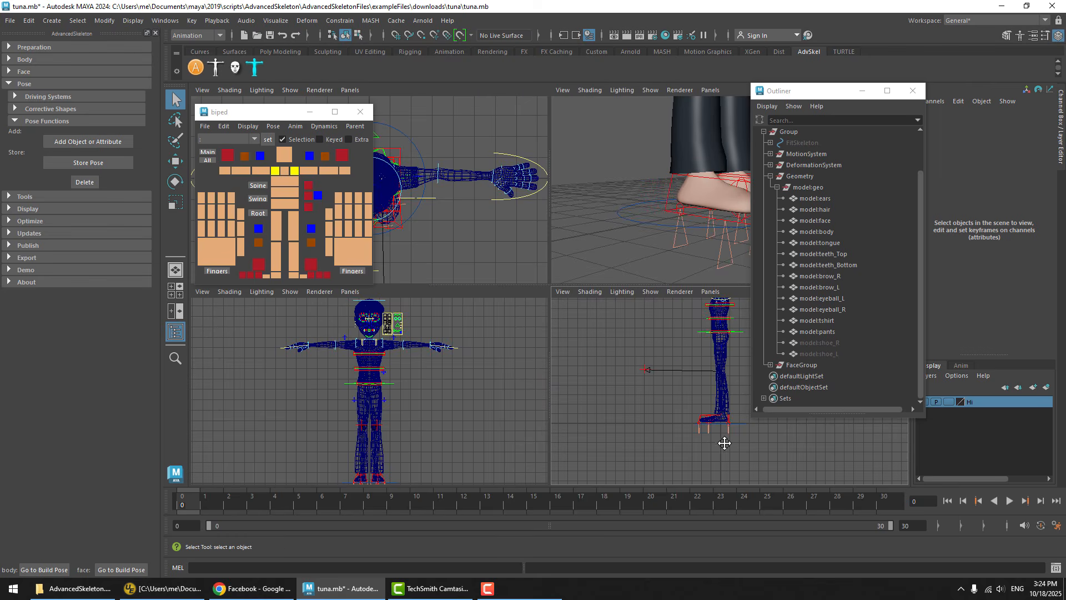
{"action": "left_click_drag", "start_coordinate": [698, 416], "coordinate": [748, 456], "text": "ctrl+alt"}
{"action": "middle_click_drag", "start_coordinate": [700, 402], "coordinate": [678, 403], "text": "alt"}
{"action": "scroll", "coordinate": [679, 402], "scroll_direction": "up", "scroll_amount": 5}
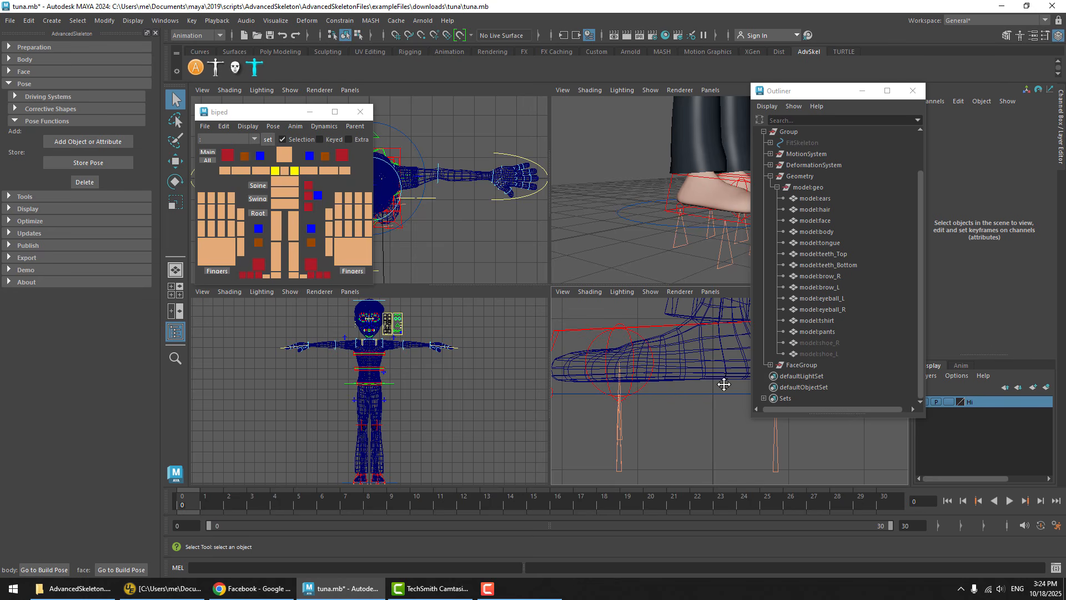
{"action": "key", "text": "space"}
{"action": "key", "text": "space"}
{"action": "key", "text": "space"}
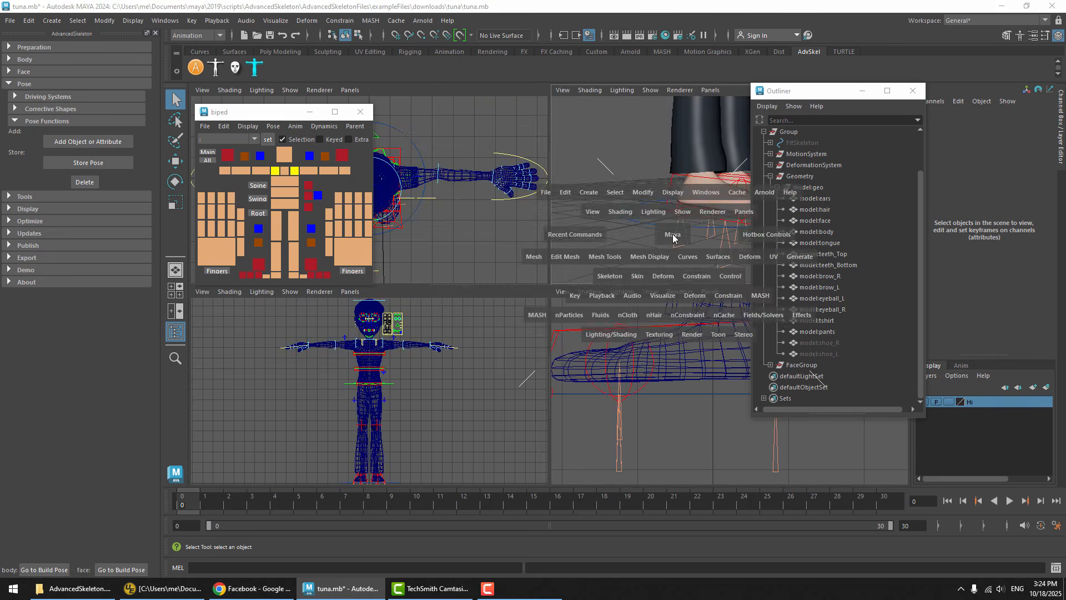
{"action": "key", "text": "space"}
{"action": "left_click_drag", "start_coordinate": [642, 278], "coordinate": [550, 300], "text": "alt"}
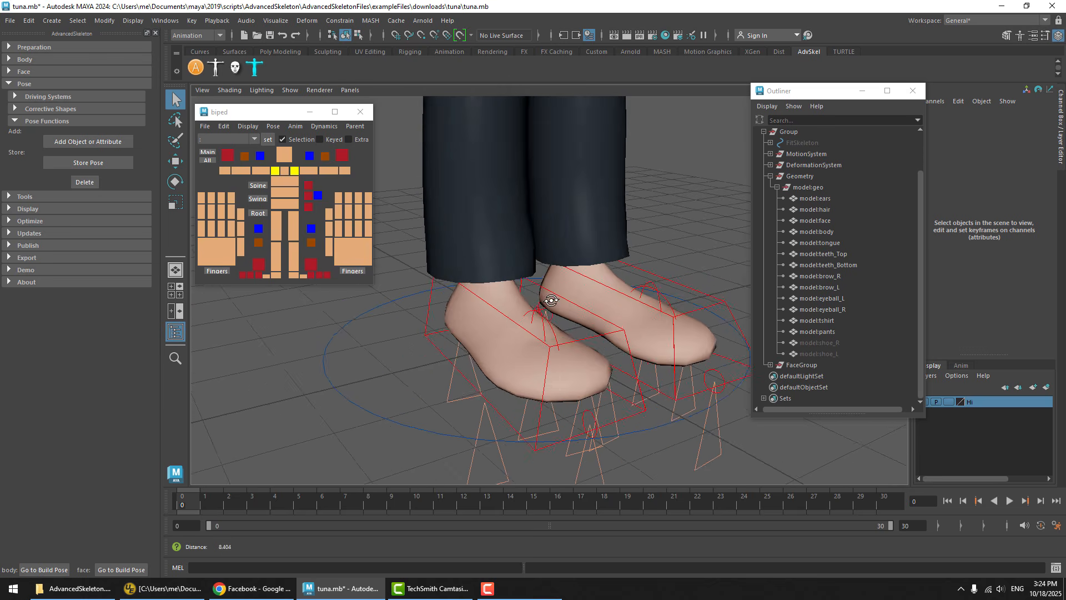
{"action": "right_click_drag", "start_coordinate": [550, 300], "coordinate": [532, 287], "text": "alt"}
{"action": "middle_click_drag", "start_coordinate": [531, 288], "coordinate": [484, 328], "text": "alt"}
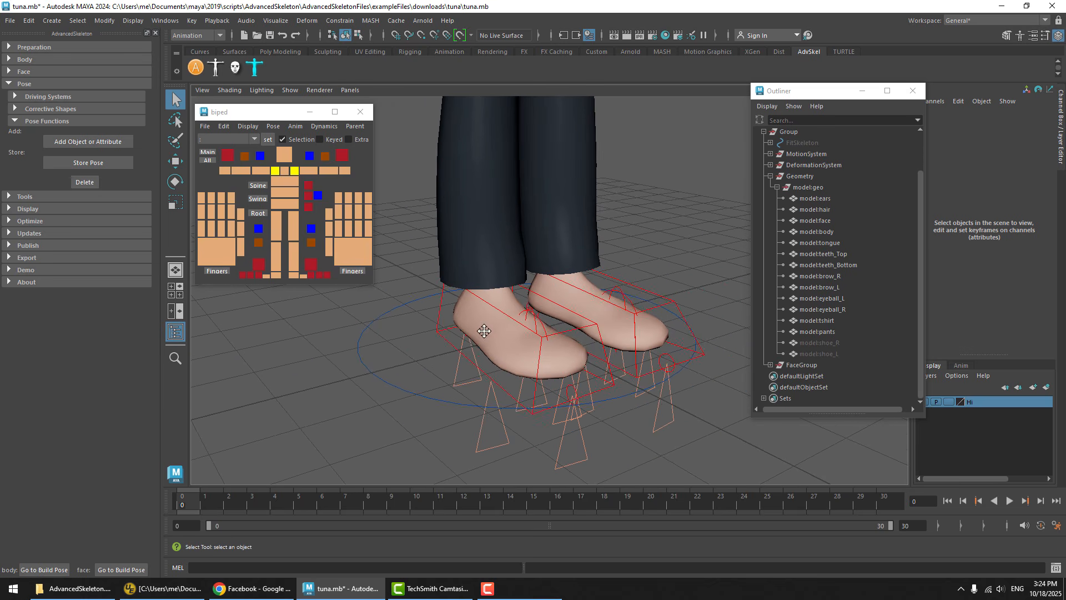
Store the shoeless setup as a new pose named bareFoot and bring the shoes back with the biped picker's pose Reset
{"action": "left_click", "coordinate": [88, 162]}
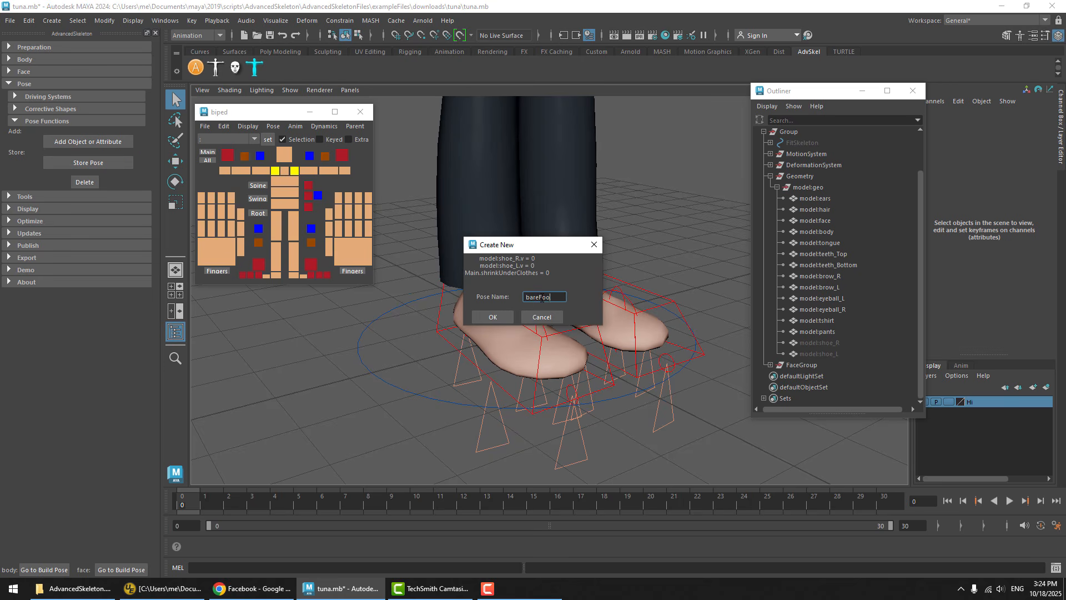
{"action": "left_click", "coordinate": [503, 318]}
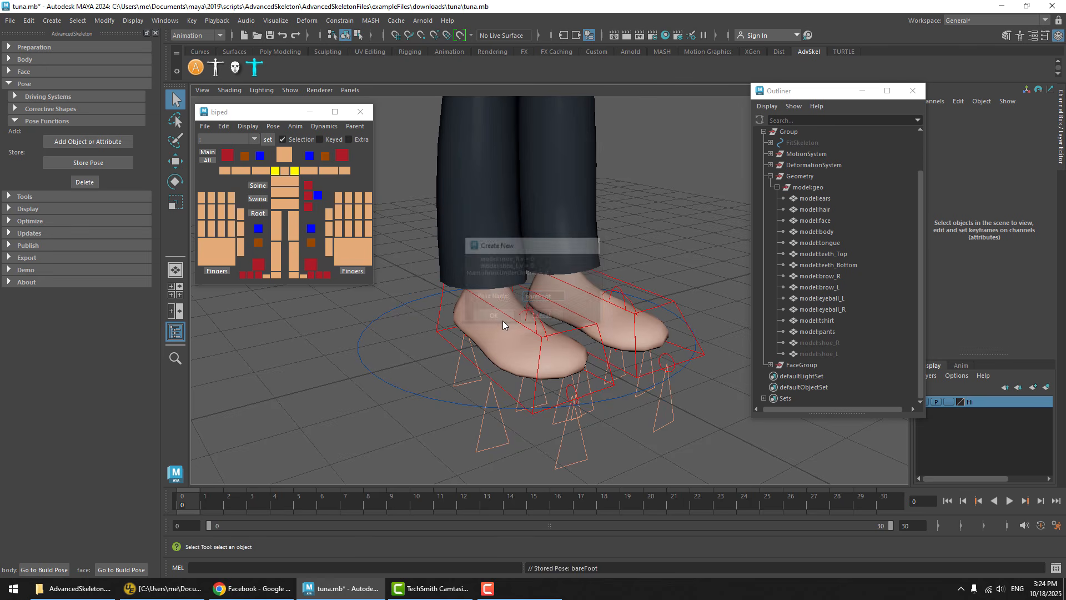
{"action": "left_click", "coordinate": [270, 128]}
{"action": "left_click", "coordinate": [287, 161]}
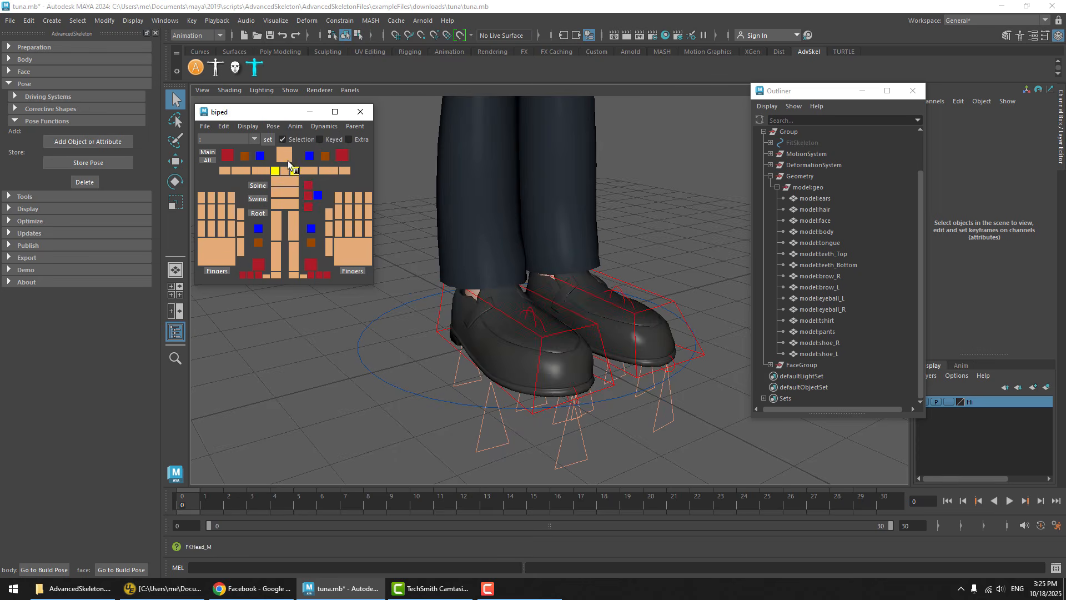
Test the stored bareFoot pose from the biped picker by applying it, resetting the character, and applying it again
{"action": "mouse_move", "coordinate": [580, 307]}
{"action": "left_mouse_down", "text": "alt"}
{"action": "mouse_move", "coordinate": [610, 295]}
{"action": "mouse_move", "coordinate": [582, 301]}
{"action": "left_mouse_up", "text": "alt"}
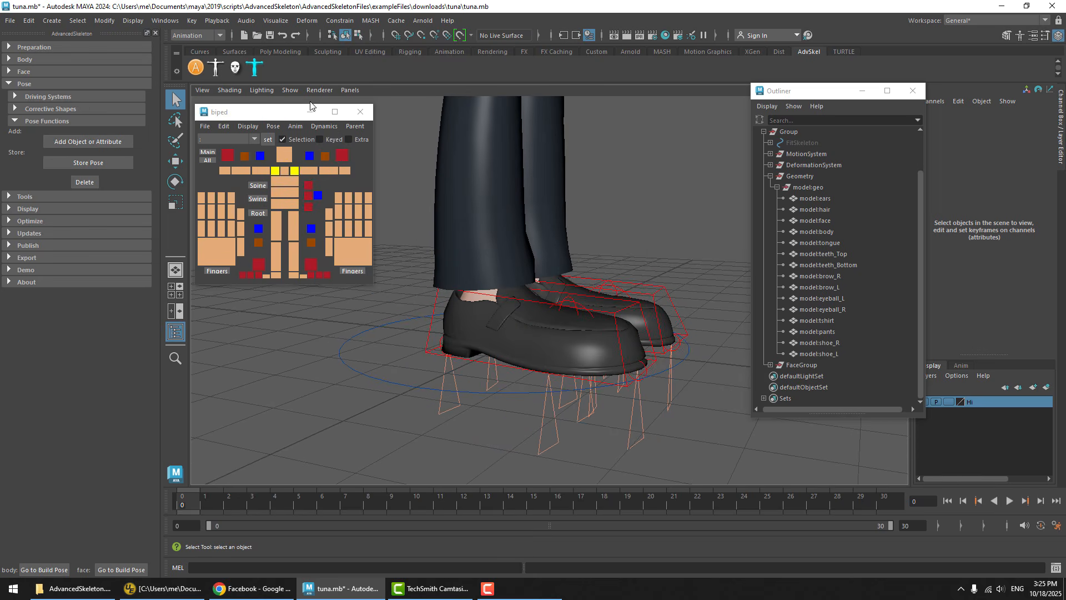
{"action": "left_click", "coordinate": [273, 126]}
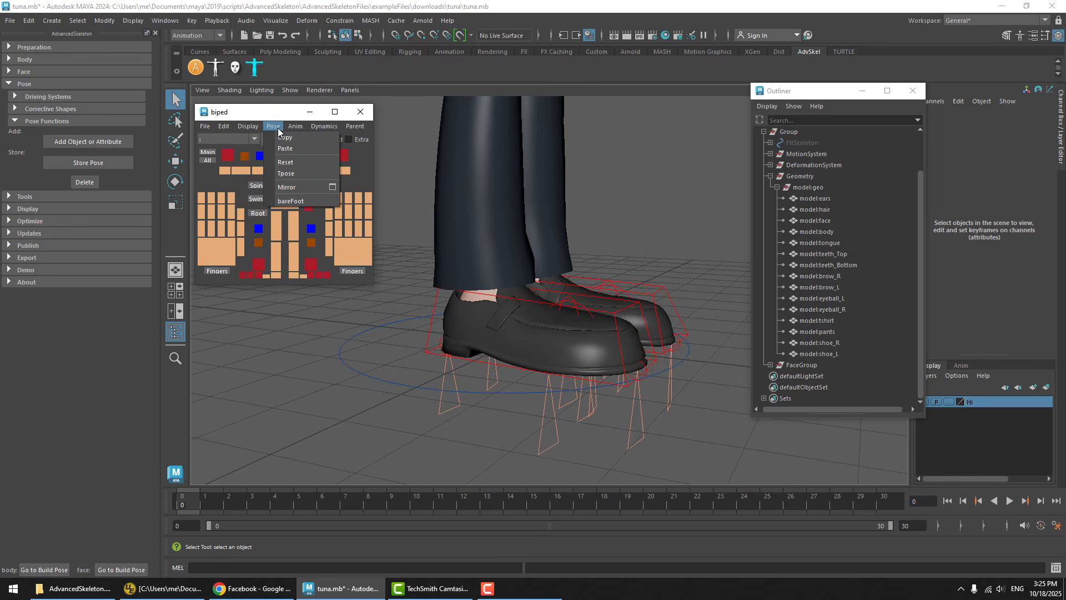
{"action": "left_click", "coordinate": [304, 200]}
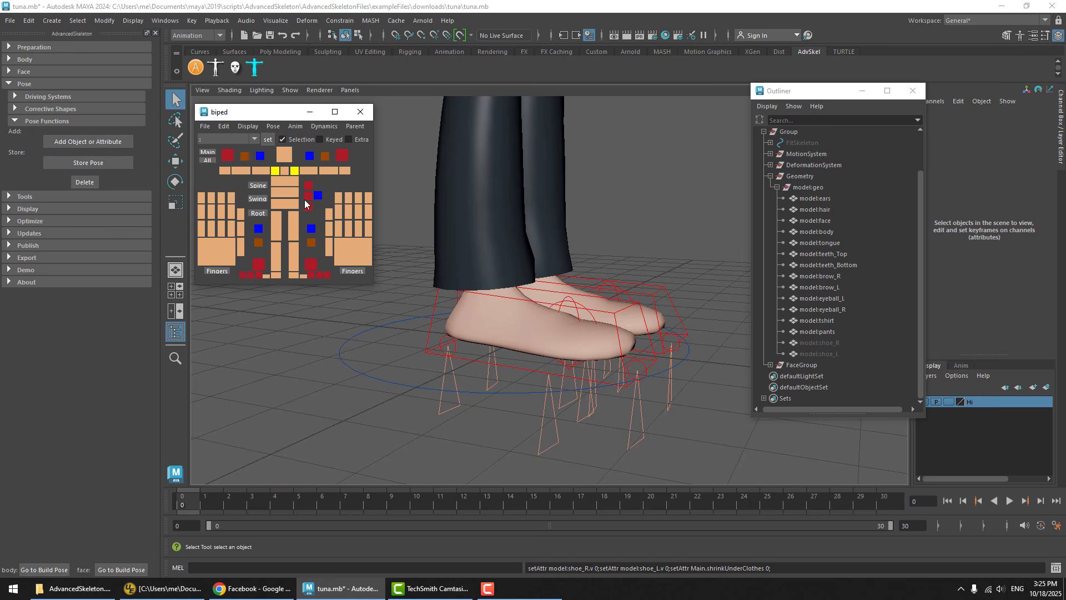
{"action": "left_click", "coordinate": [279, 129]}
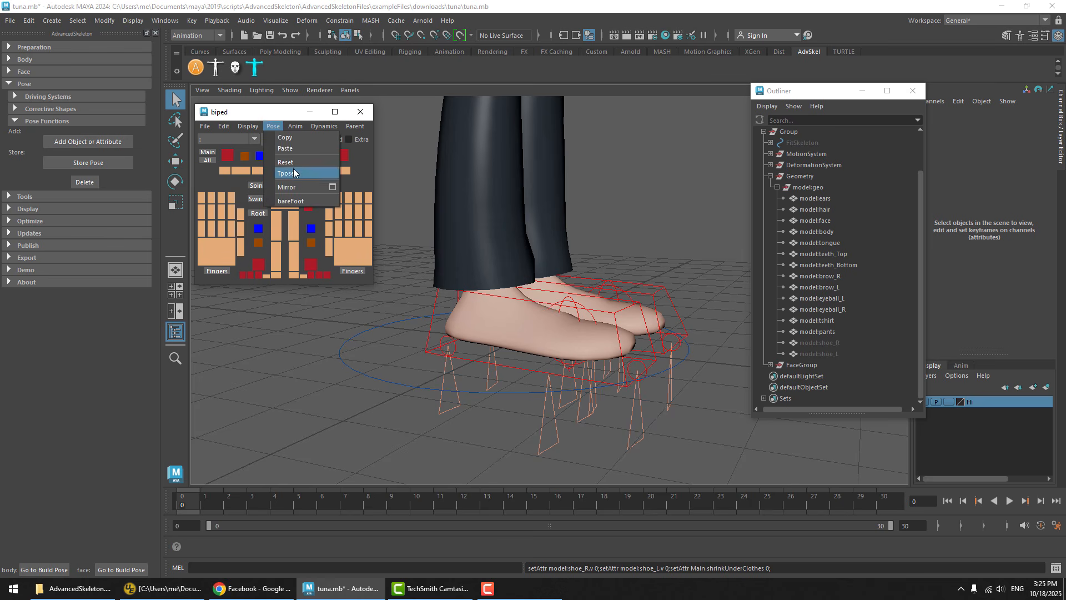
{"action": "left_click", "coordinate": [292, 161]}
{"action": "left_click", "coordinate": [276, 129]}
{"action": "left_click", "coordinate": [291, 201]}
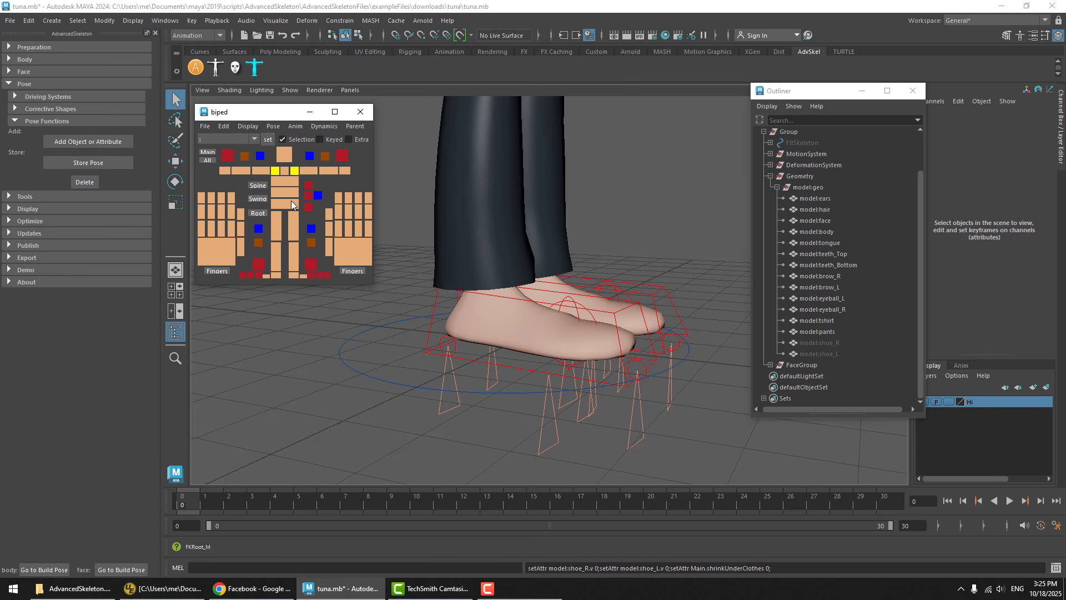
{"action": "left_click_drag", "start_coordinate": [672, 341], "coordinate": [627, 347], "text": "alt"}
{"action": "right_click_drag", "start_coordinate": [626, 347], "coordinate": [454, 332], "text": "alt"}
{"action": "middle_click_drag", "start_coordinate": [519, 325], "coordinate": [528, 345], "text": "alt"}
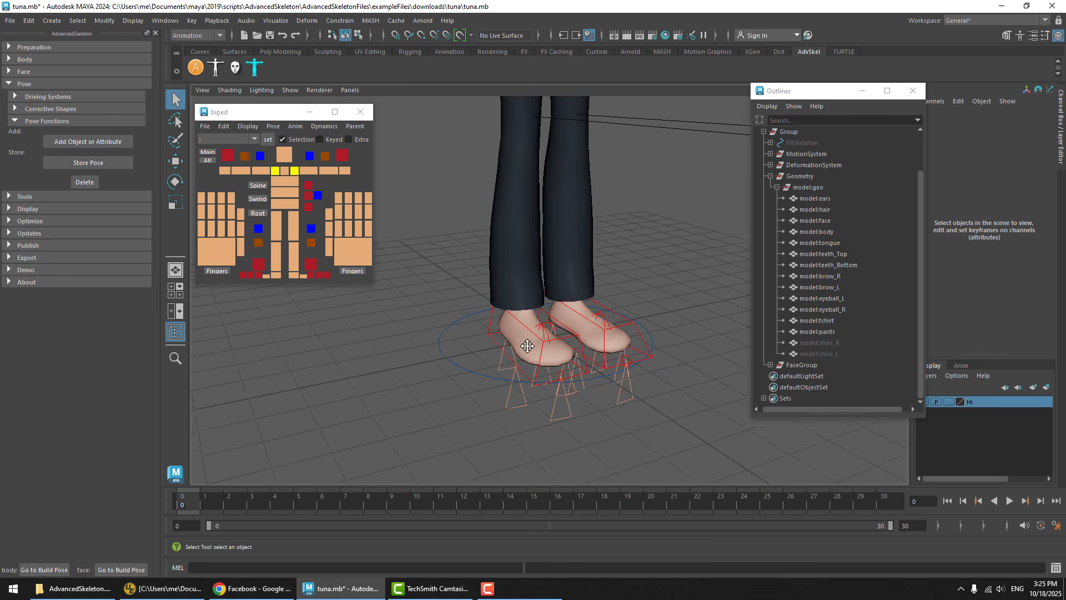
Select both feet's IK leg controls, try lowering the bare feet, and undo the move
{"action": "left_click_drag", "start_coordinate": [528, 345], "coordinate": [625, 314], "text": "alt"}
{"action": "right_click_drag", "start_coordinate": [624, 315], "coordinate": [749, 348], "text": "alt"}
{"action": "left_click_drag", "start_coordinate": [750, 347], "coordinate": [638, 386], "text": "alt"}
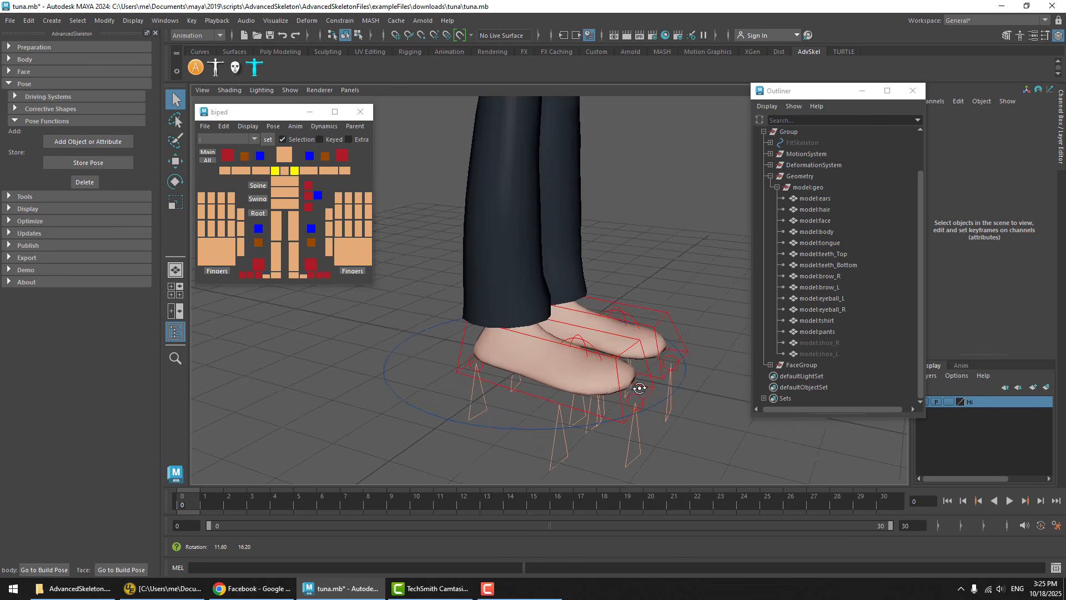
{"action": "key", "text": "space"}
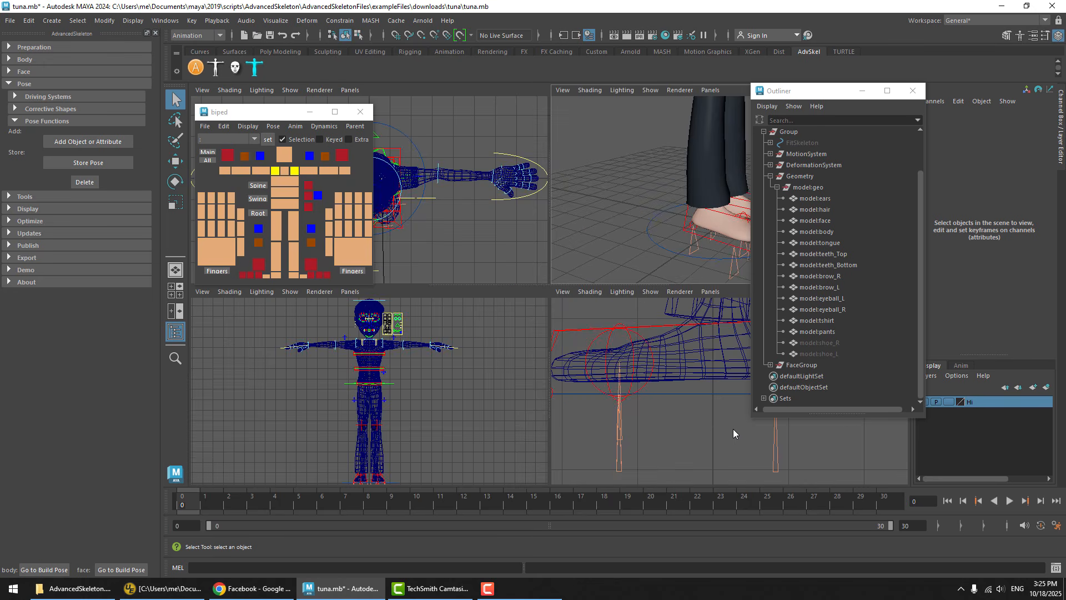
{"action": "key", "text": "space"}
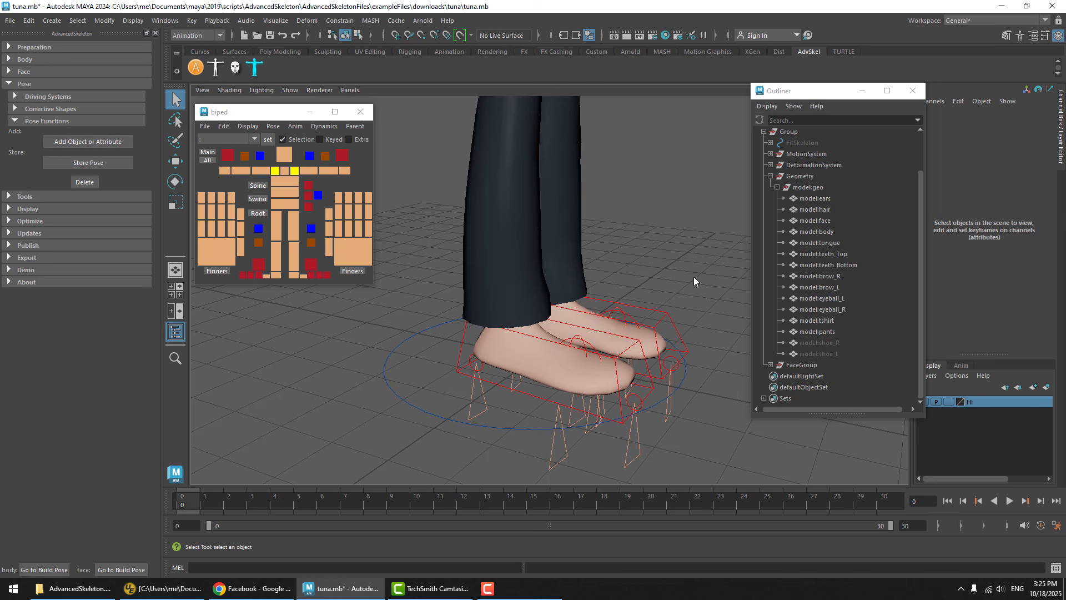
{"action": "left_click", "coordinate": [534, 401]}
{"action": "key", "text": "w"}
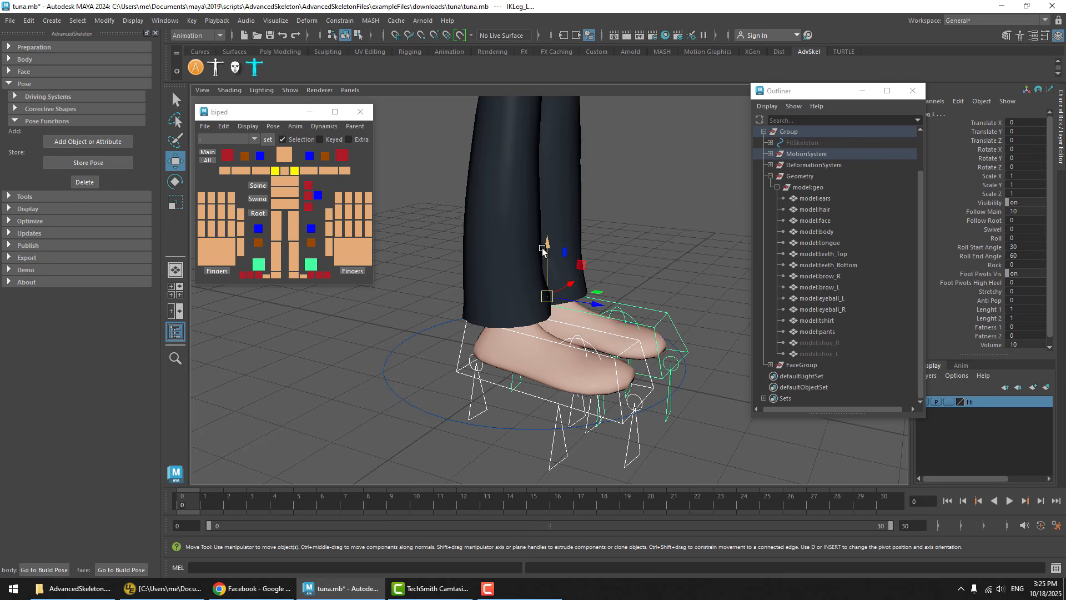
{"action": "left_click_drag", "start_coordinate": [542, 251], "coordinate": [540, 333]}
{"action": "key", "text": "ctrl+z"}
Add the RootX_M control to the IK leg selection and lower all three together to Translate Y -0.186, bringing the bare soles to the ground line
{"action": "scroll", "coordinate": [625, 237], "scroll_direction": "down", "scroll_amount": 5}
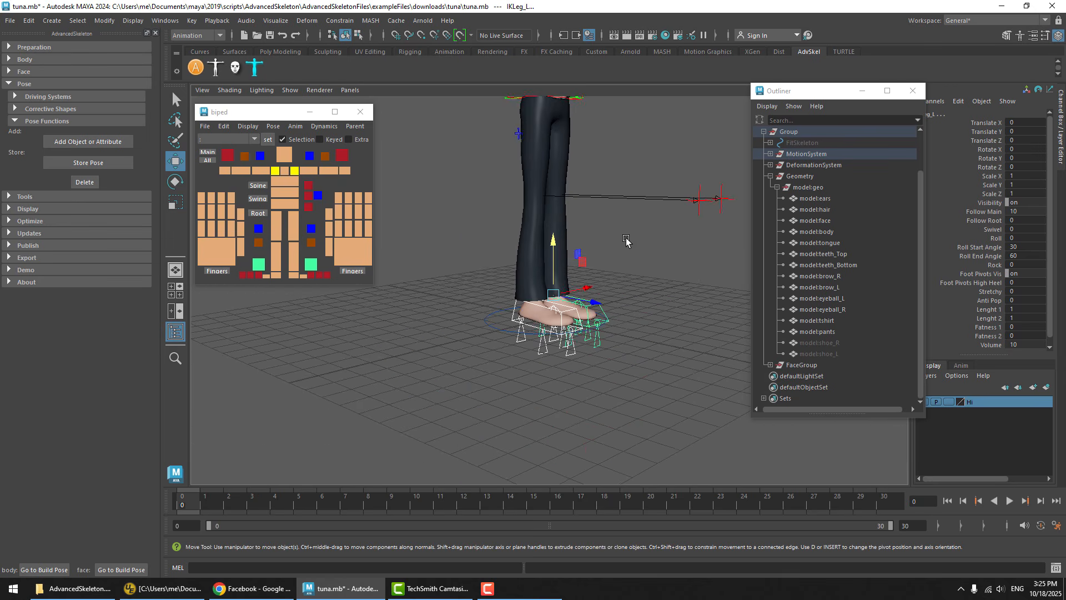
{"action": "middle_click_drag", "start_coordinate": [617, 193], "coordinate": [607, 266], "text": "alt"}
{"action": "left_click_drag", "start_coordinate": [609, 208], "coordinate": [563, 263], "text": "alt"}
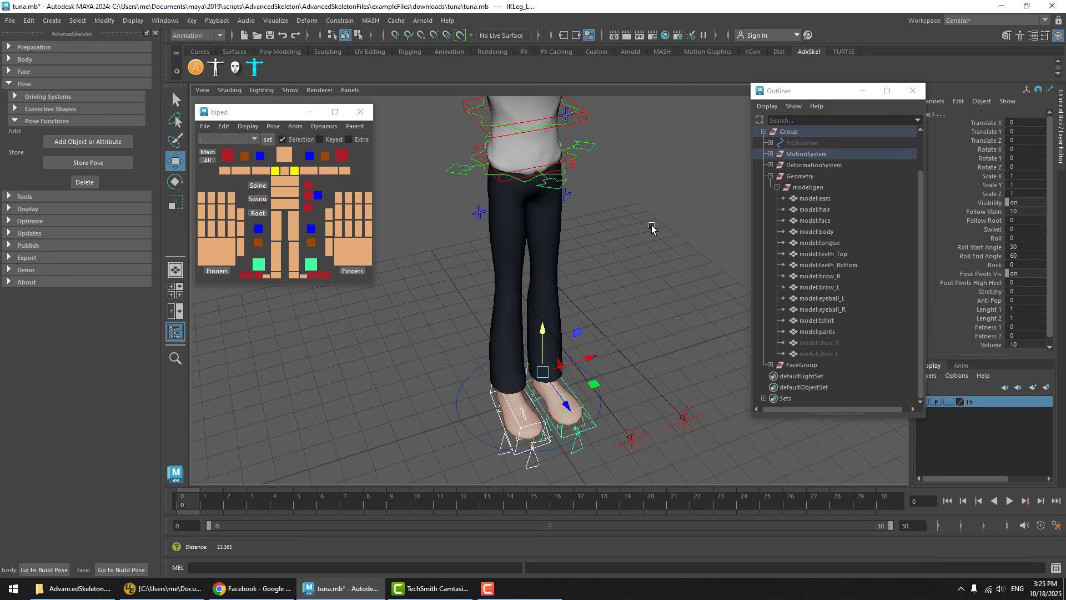
{"action": "left_click", "coordinate": [589, 146]}
{"action": "left_click_drag", "start_coordinate": [523, 117], "coordinate": [523, 162]}
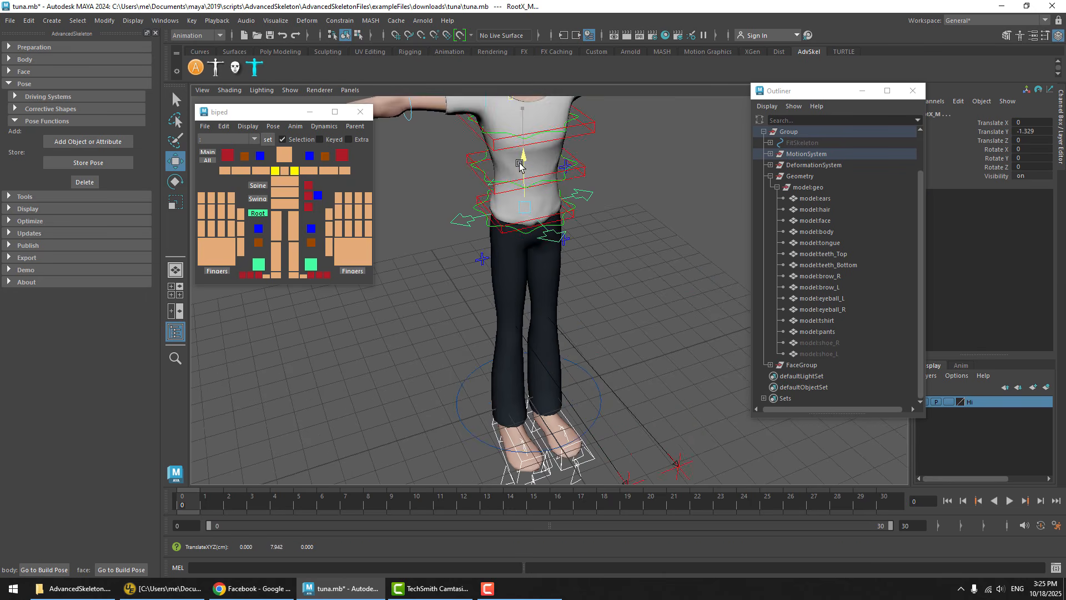
{"action": "key", "text": "ctrl+z"}
{"action": "key", "text": "space"}
{"action": "key", "text": "space"}
{"action": "middle_click_drag", "start_coordinate": [612, 247], "coordinate": [786, 276], "text": "alt"}
{"action": "middle_click_drag", "start_coordinate": [686, 233], "coordinate": [618, 231], "text": "alt"}
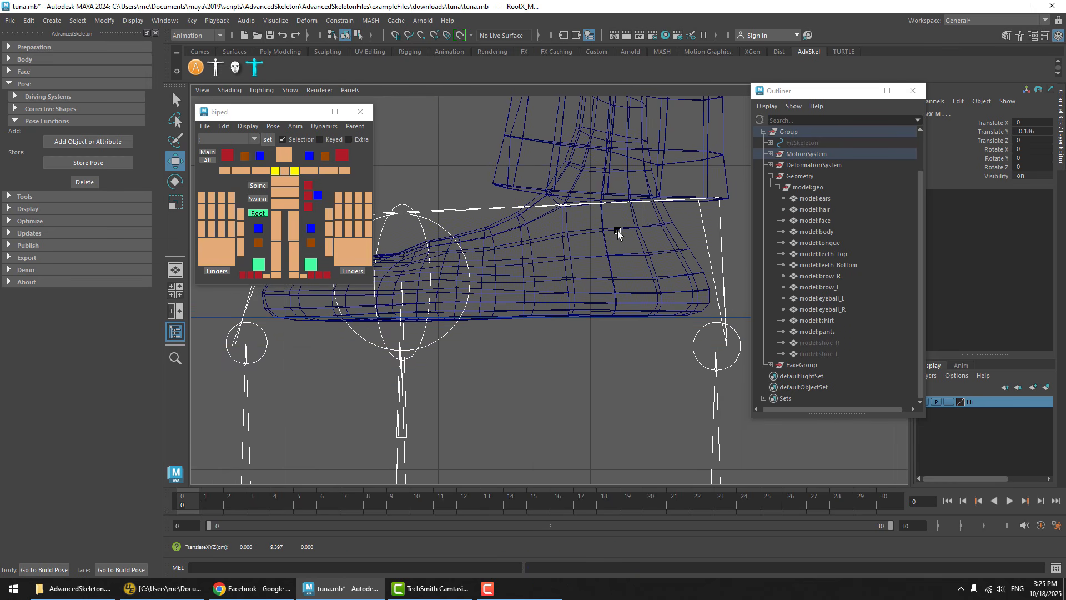
Clear the selection and examine the lowered bare feet against the ground from several angles in the perspective view
{"action": "key", "text": "space"}
{"action": "key", "text": "space"}
{"action": "left_click_drag", "start_coordinate": [618, 231], "coordinate": [589, 215], "text": "alt"}
{"action": "right_click_drag", "start_coordinate": [589, 216], "coordinate": [804, 217], "text": "alt"}
{"action": "left_click_drag", "start_coordinate": [627, 289], "coordinate": [611, 259], "text": "alt"}
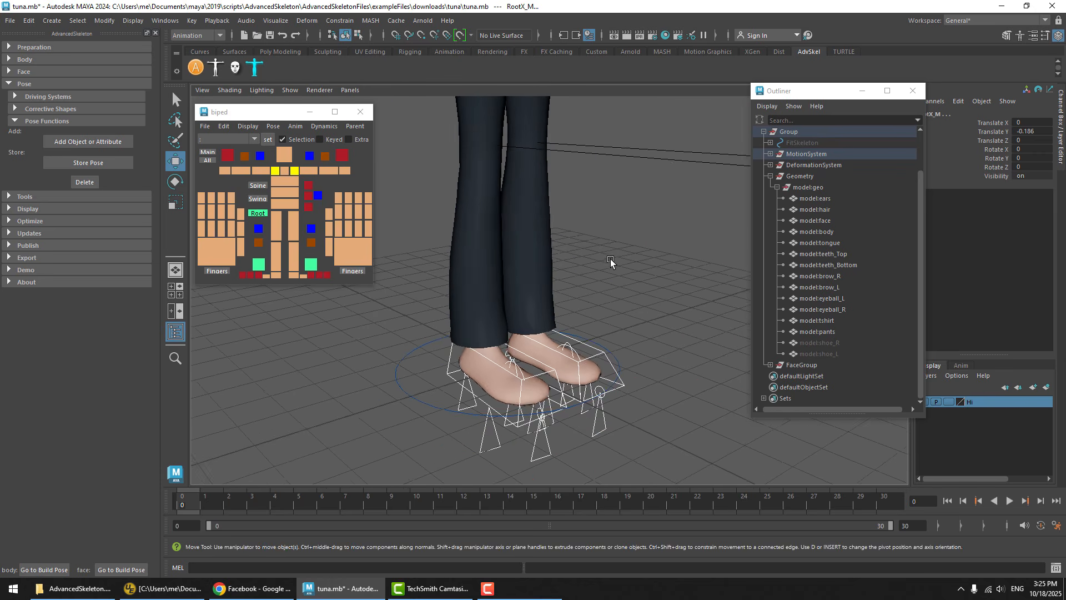
{"action": "left_click", "coordinate": [611, 259]}
{"action": "middle_click_drag", "start_coordinate": [611, 259], "coordinate": [643, 218], "text": "alt"}
{"action": "right_click_drag", "start_coordinate": [636, 257], "coordinate": [794, 303], "text": "alt"}
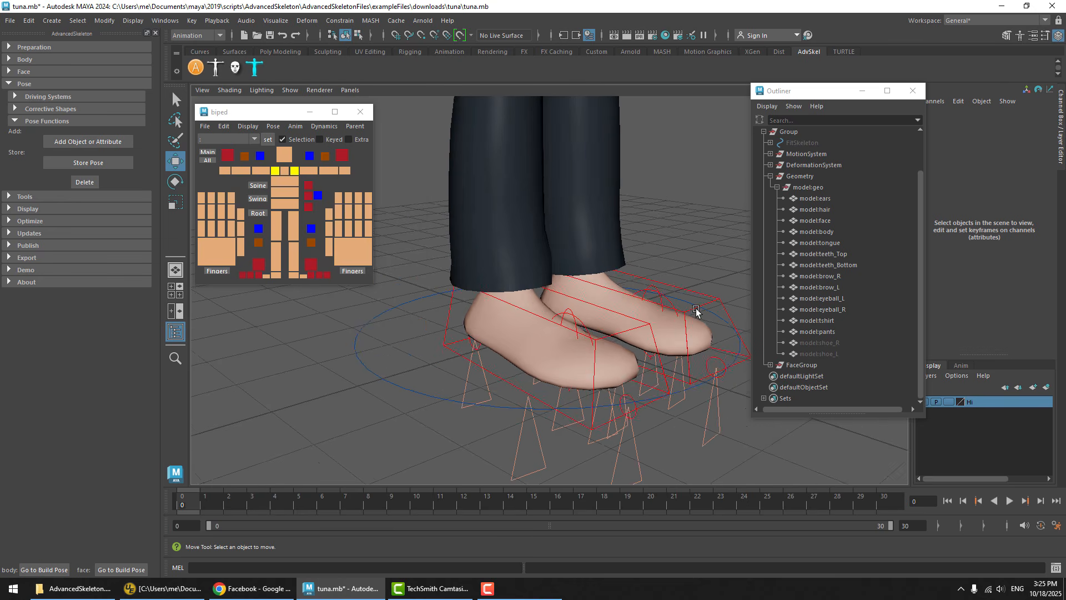
{"action": "middle_click_drag", "start_coordinate": [698, 311], "coordinate": [633, 271], "text": "alt"}
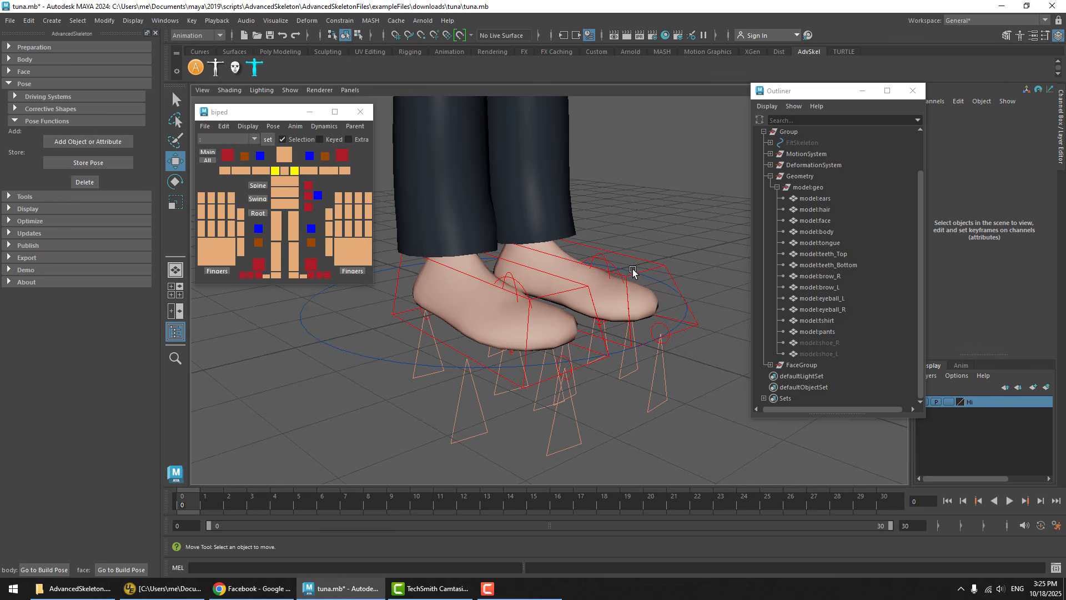
{"action": "left_click_drag", "start_coordinate": [618, 288], "coordinate": [654, 378], "text": "alt"}
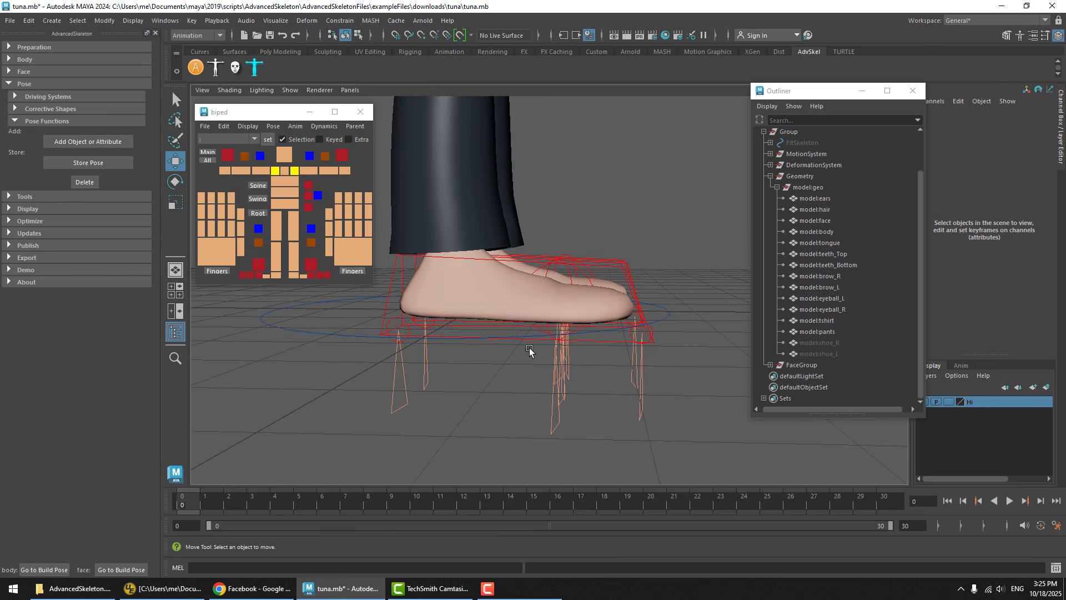
{"action": "left_click_drag", "start_coordinate": [530, 351], "coordinate": [625, 295], "text": "alt"}
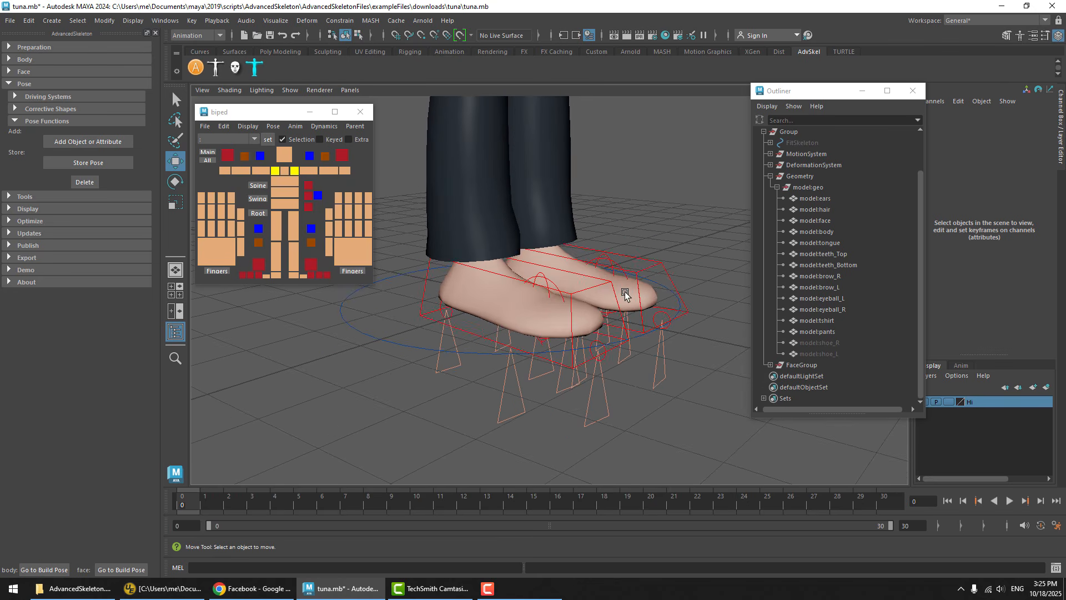
Store the lowered setup as the bareFoot pose, overwriting the existing pose of that name
{"action": "left_click", "coordinate": [78, 163]}
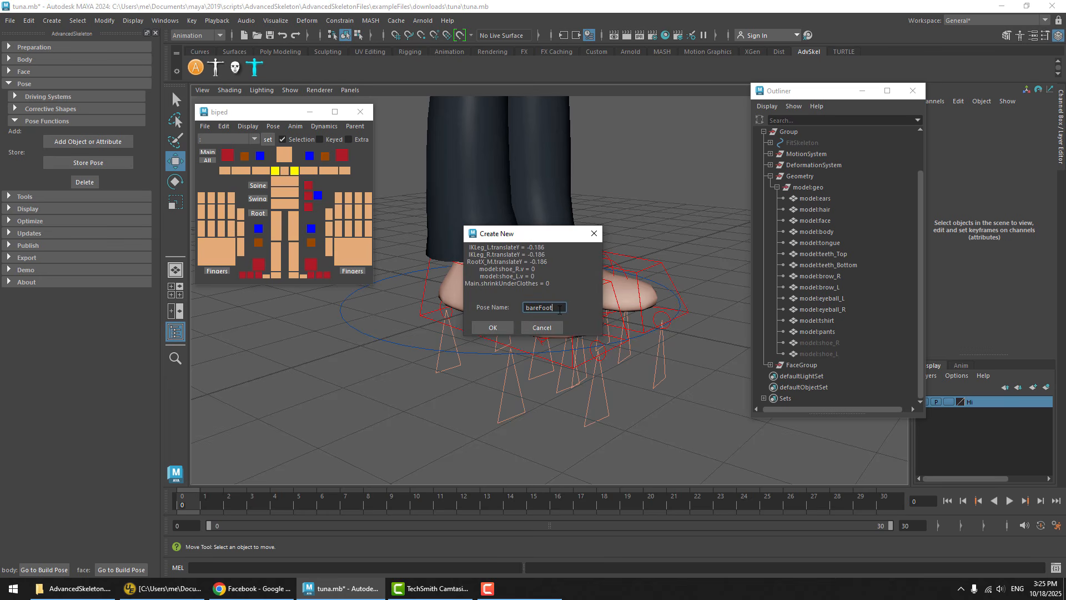
{"action": "left_click_drag", "start_coordinate": [559, 310], "coordinate": [517, 307]}
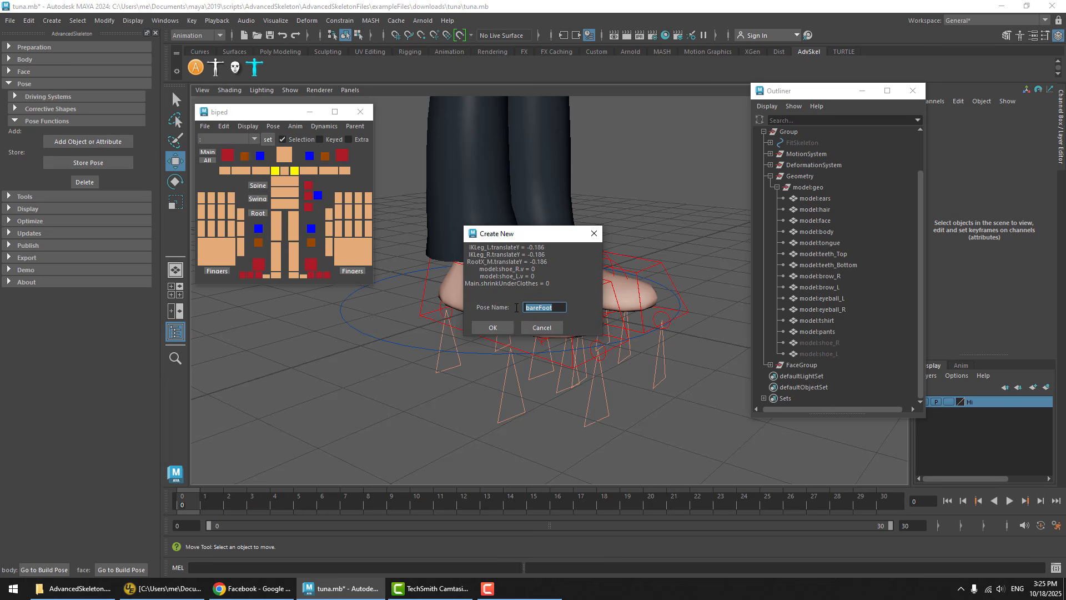
{"action": "left_click", "coordinate": [493, 328]}
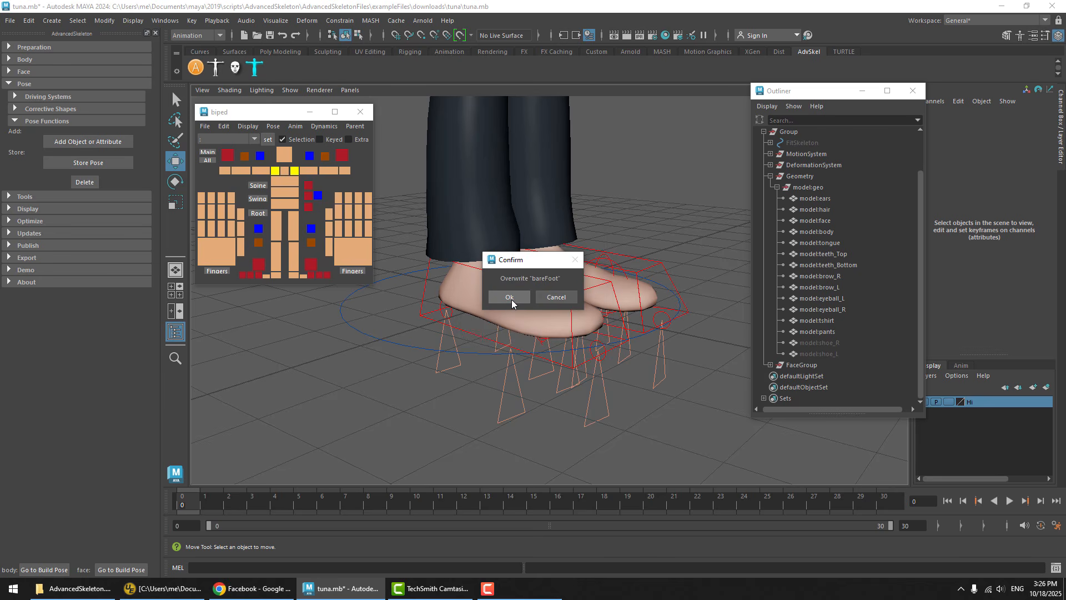
{"action": "left_click", "coordinate": [510, 298]}
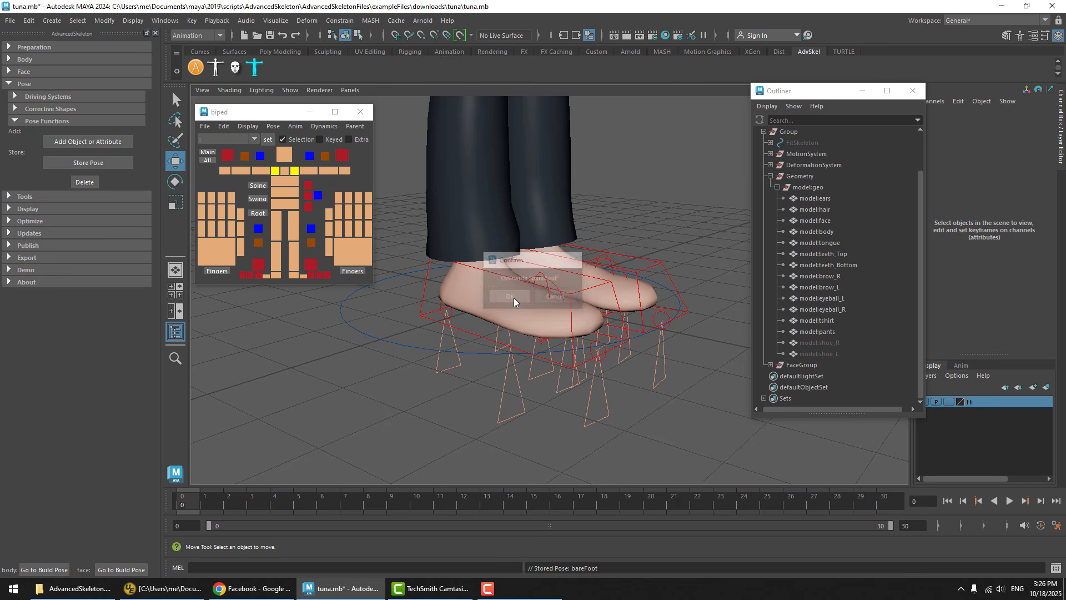
Test the updated bareFoot pose from the biped picker by resetting the character and applying the pose, twice in a row
{"action": "left_click", "coordinate": [273, 126]}
{"action": "left_click", "coordinate": [290, 161]}
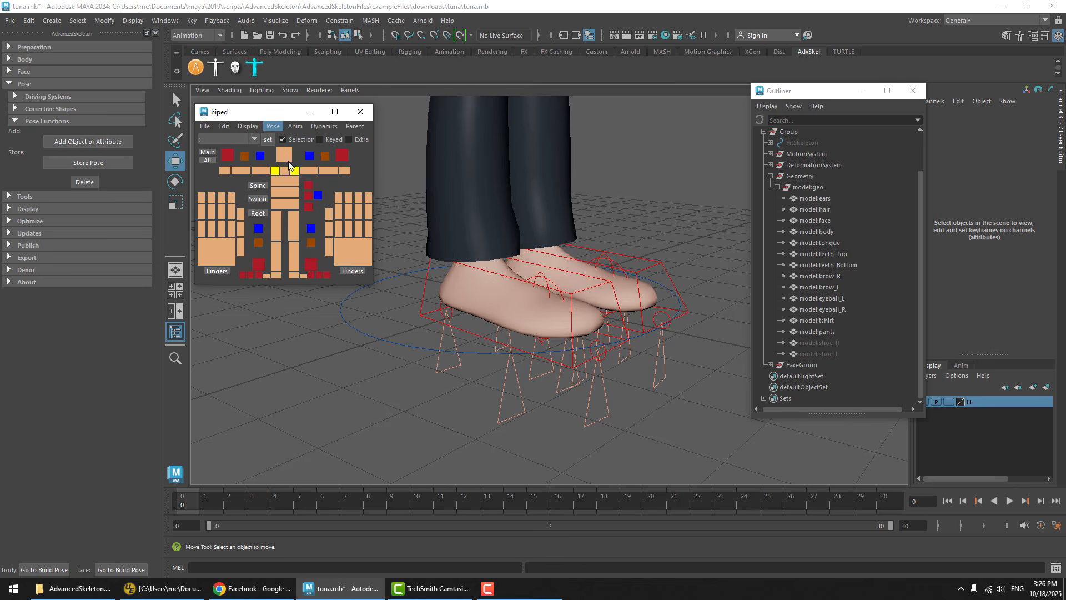
{"action": "left_click", "coordinate": [273, 126]}
{"action": "left_click", "coordinate": [284, 200]}
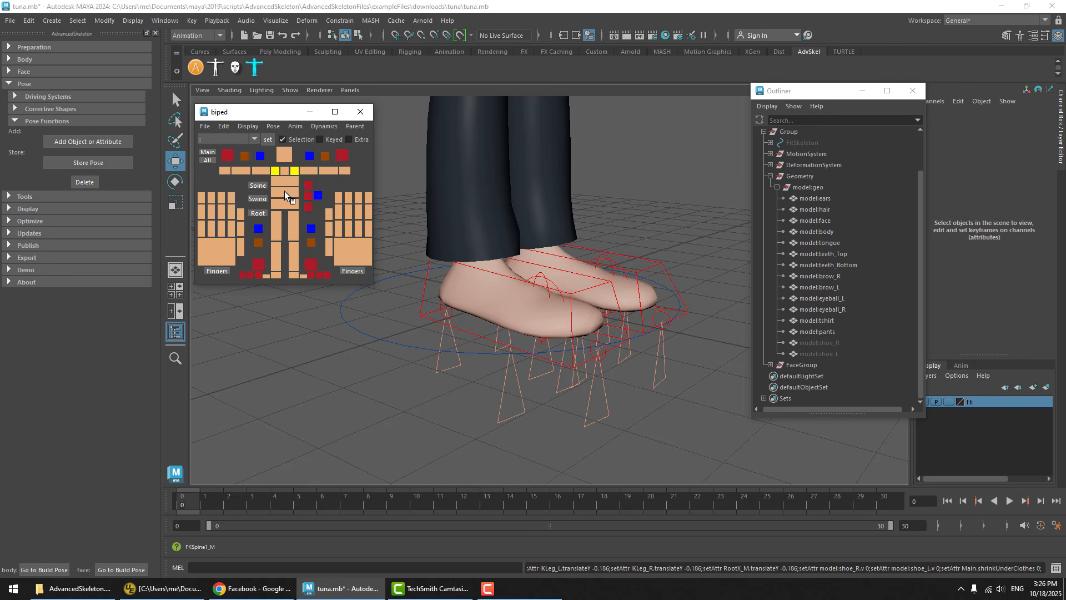
{"action": "left_click", "coordinate": [274, 126]}
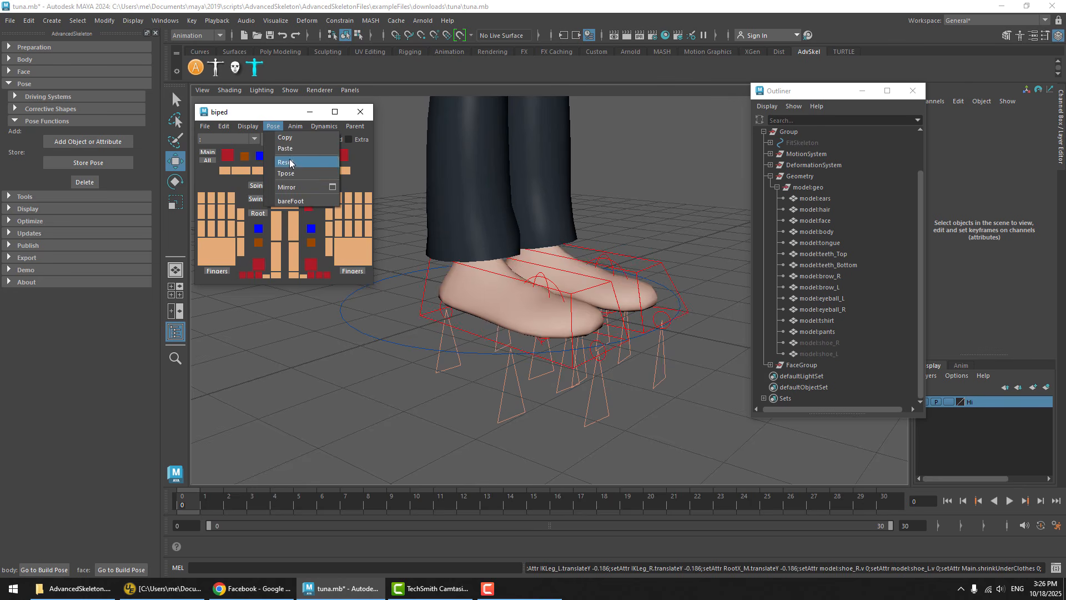
{"action": "left_click", "coordinate": [289, 161]}
{"action": "left_click", "coordinate": [273, 126]}
{"action": "left_click", "coordinate": [286, 200]}
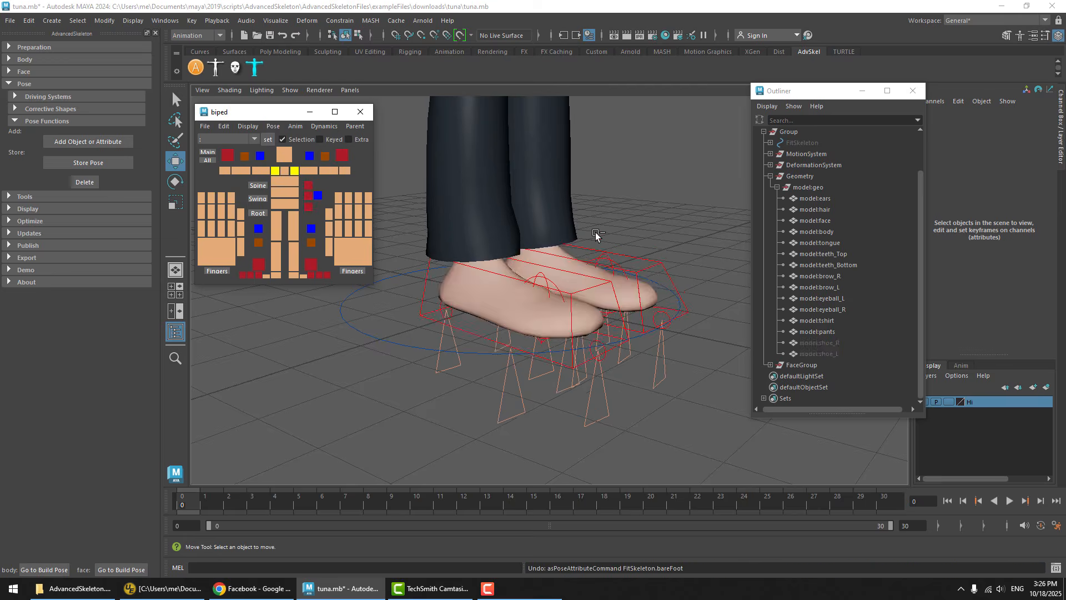
Repeatedly undo and redo the bareFoot pose to compare the character's foot height with and without shoes
{"action": "key", "text": "ctrl+z"}
{"action": "key", "text": "ctrl+y"}
{"action": "key", "text": "ctrl+z"}
{"action": "key", "text": "ctrl+y"}
{"action": "key", "text": "ctrl+z"}
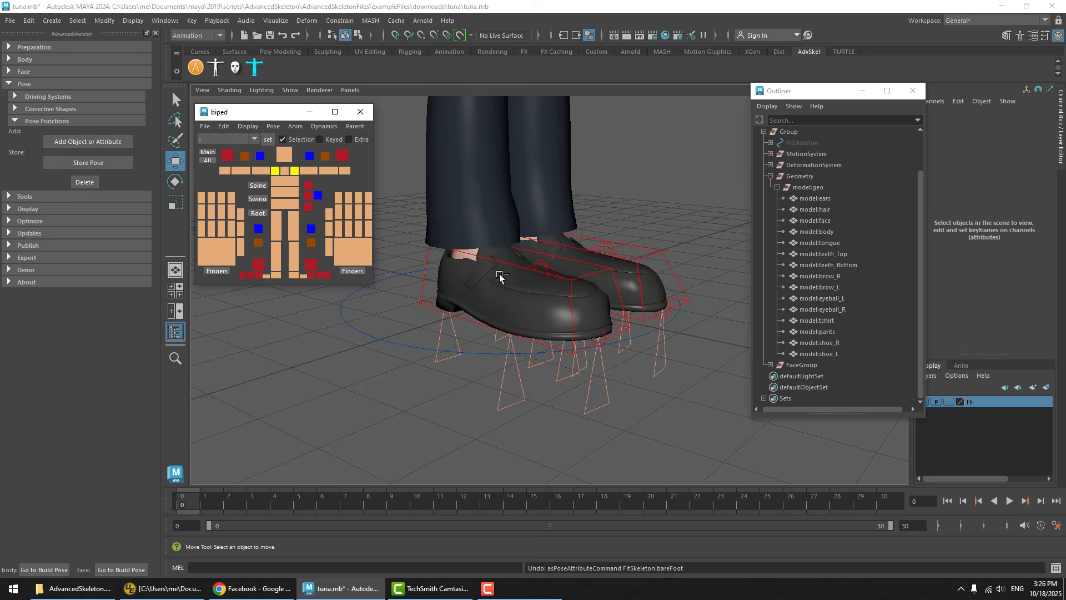
{"action": "key", "text": "ctrl+y"}
{"action": "key", "text": "ctrl+z"}
{"action": "key", "text": "ctrl+y"}
{"action": "key", "text": "ctrl+z"}
{"action": "key", "text": "ctrl+y"}
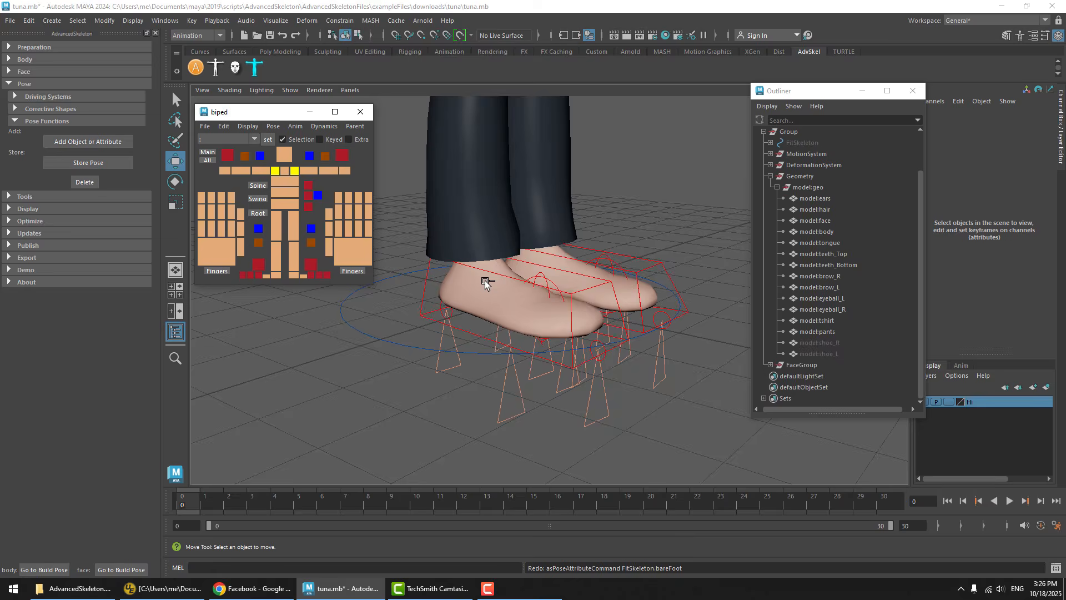
{"action": "key", "text": "ctrl+z"}
{"action": "key", "text": "ctrl+y"}
{"action": "key", "text": "ctrl+z"}
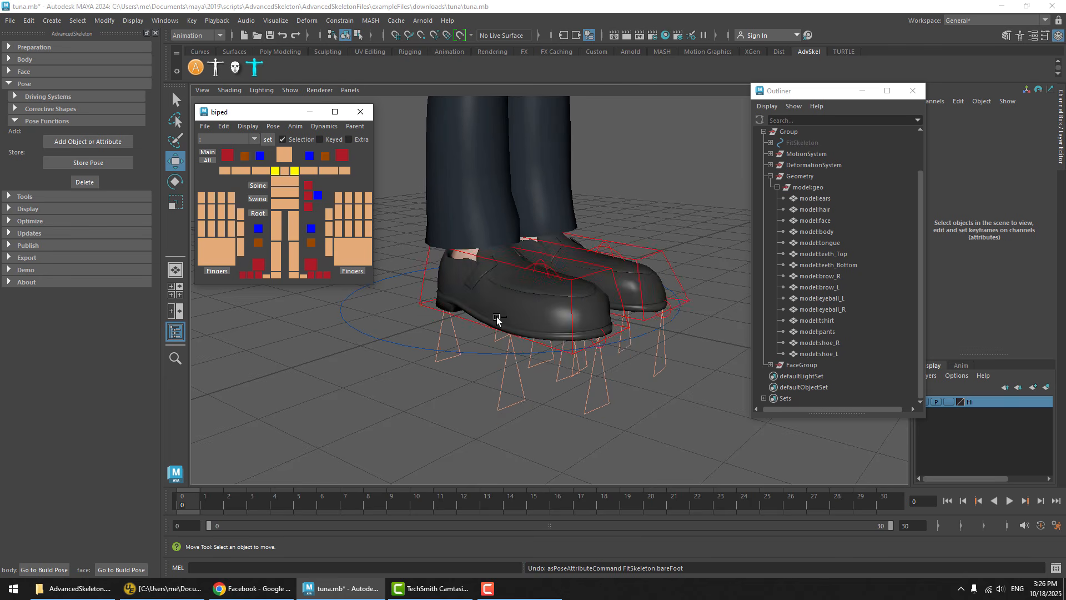
{"action": "key", "text": "ctrl+y"}
{"action": "key", "text": "shift+z"}
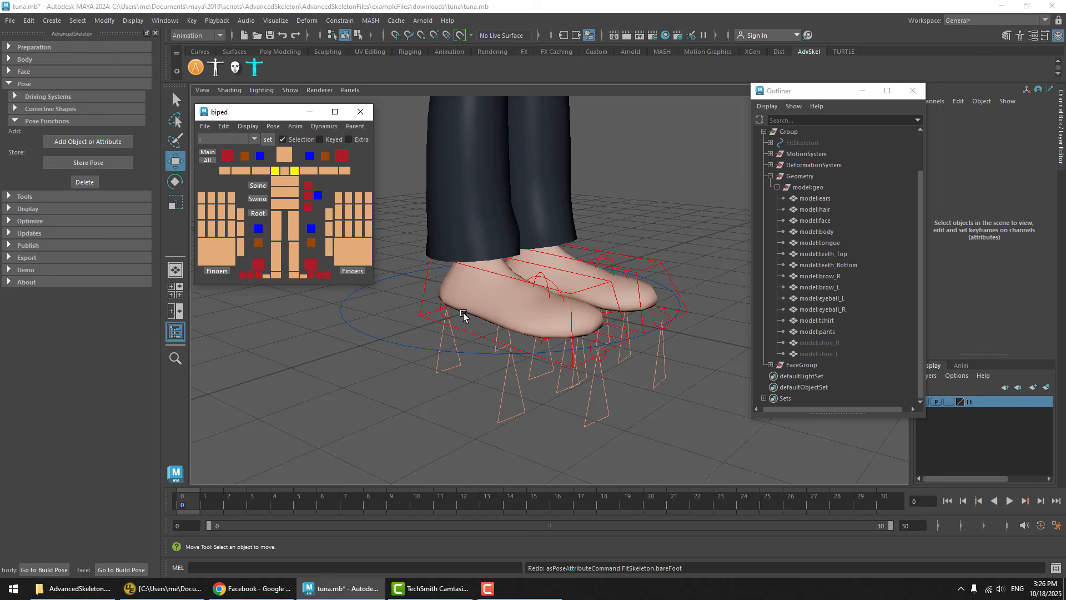
{"action": "key", "text": "ctrl+z"}
{"action": "key", "text": "shift+z"}
Select both IK leg controls and test Roll up to about 51.7 in the side view, checking the bare toes against the toe pivot
{"action": "left_click_drag", "start_coordinate": [610, 188], "coordinate": [490, 346], "text": "alt"}
{"action": "right_click_drag", "start_coordinate": [490, 346], "coordinate": [556, 345], "text": "alt"}
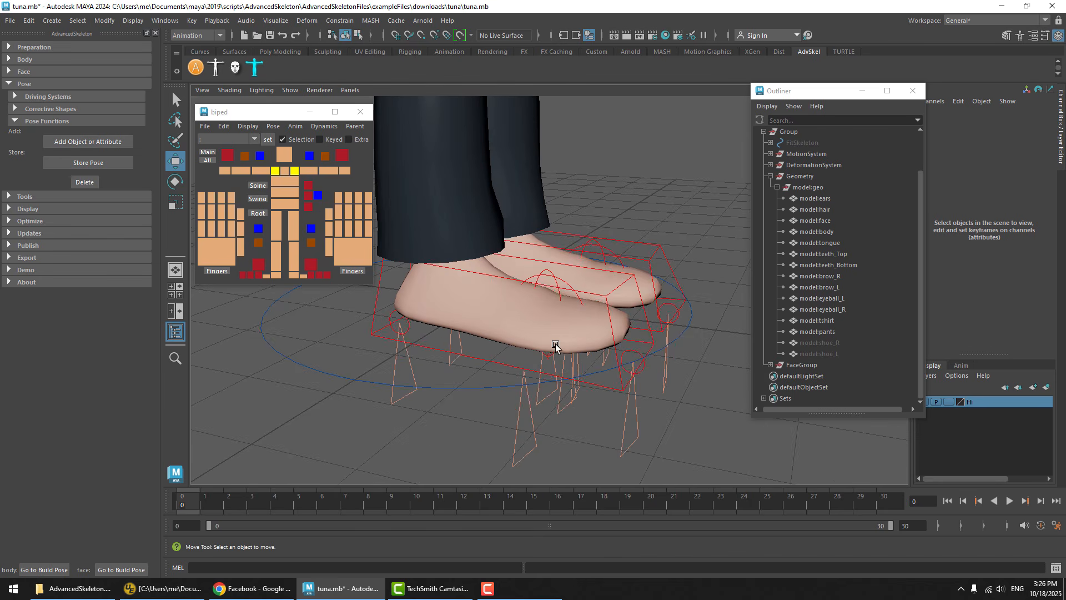
{"action": "left_click", "coordinate": [480, 360]}
{"action": "left_click_drag", "start_coordinate": [545, 298], "coordinate": [637, 238], "text": "alt"}
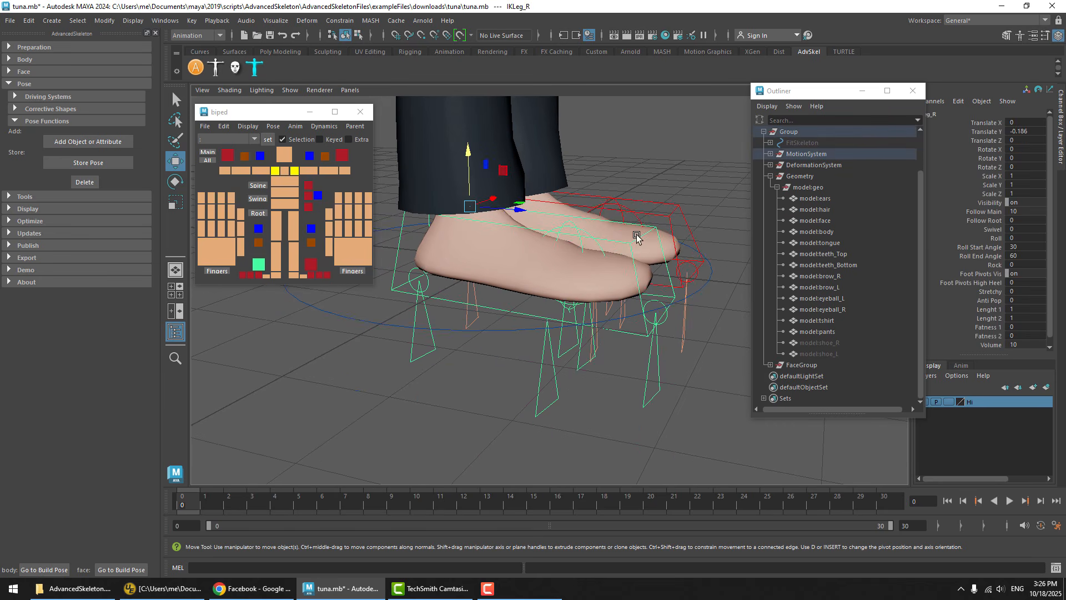
{"action": "left_click", "coordinate": [681, 208]}
{"action": "key", "text": "space"}
{"action": "key", "text": "space"}
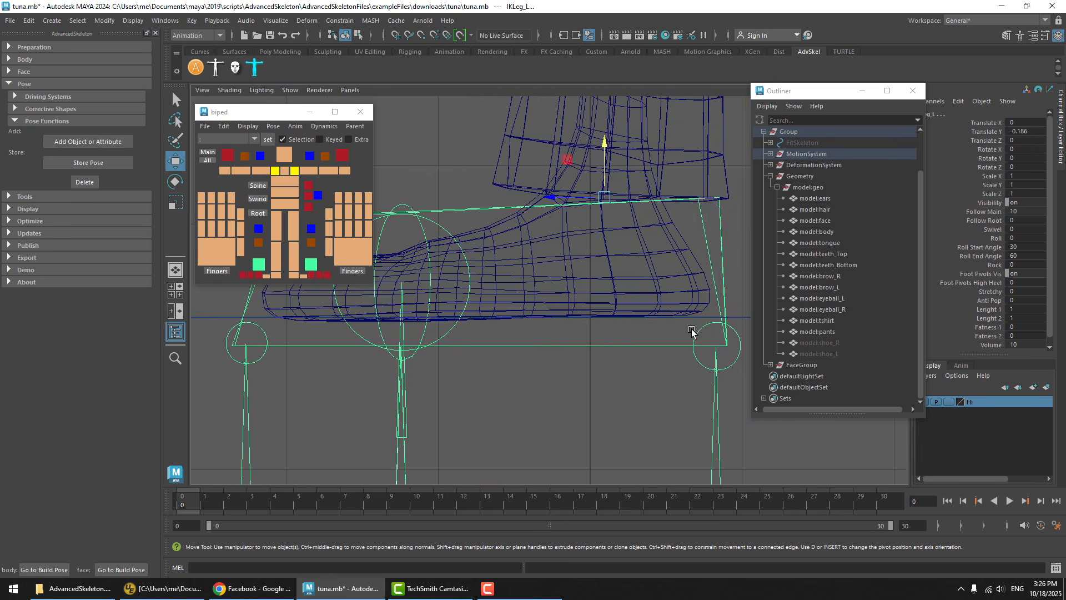
{"action": "middle_click_drag", "start_coordinate": [578, 259], "coordinate": [627, 319], "text": "alt"}
{"action": "right_click_drag", "start_coordinate": [627, 319], "coordinate": [584, 294], "text": "alt"}
{"action": "middle_click_drag", "start_coordinate": [583, 293], "coordinate": [560, 322], "text": "alt"}
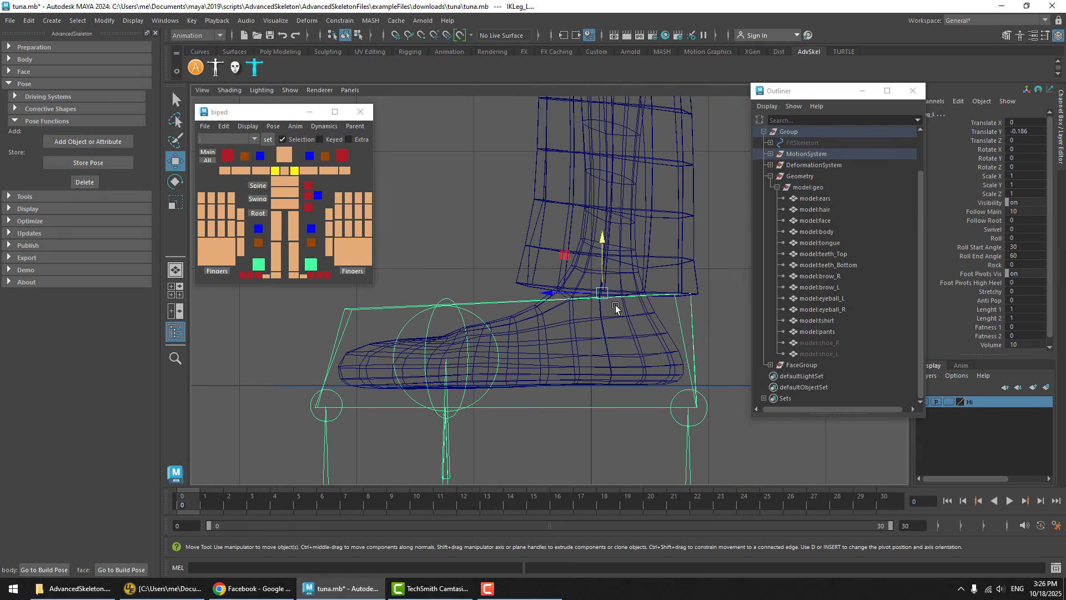
{"action": "left_click", "coordinate": [997, 239]}
{"action": "middle_click_drag", "start_coordinate": [451, 287], "coordinate": [726, 255]}
{"action": "middle_click_drag", "start_coordinate": [523, 359], "coordinate": [691, 316], "text": "alt"}
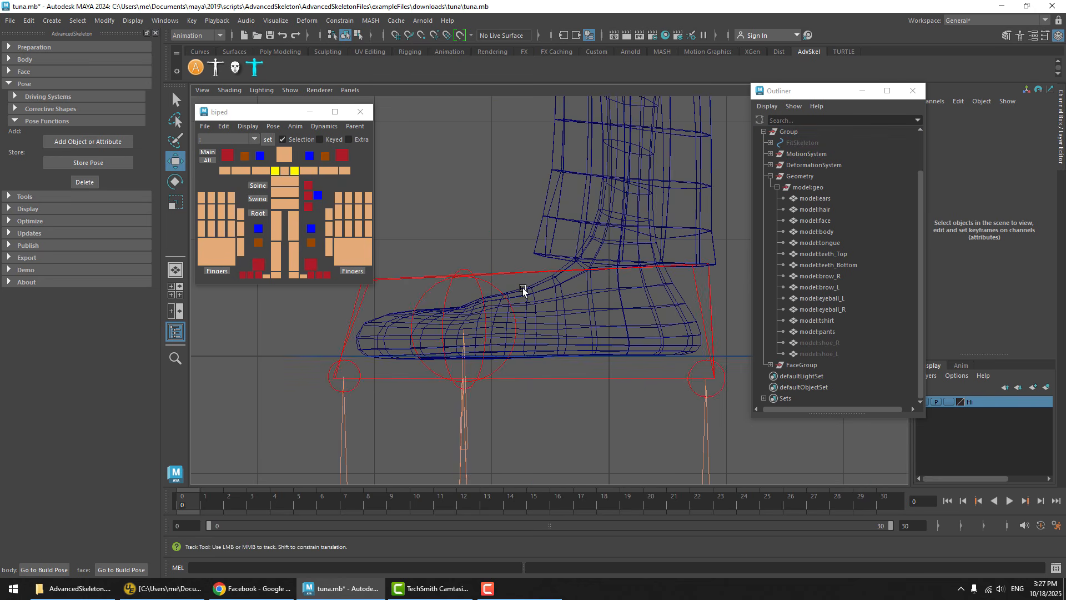
{"action": "middle_click_drag", "start_coordinate": [522, 288], "coordinate": [622, 209], "text": "alt"}
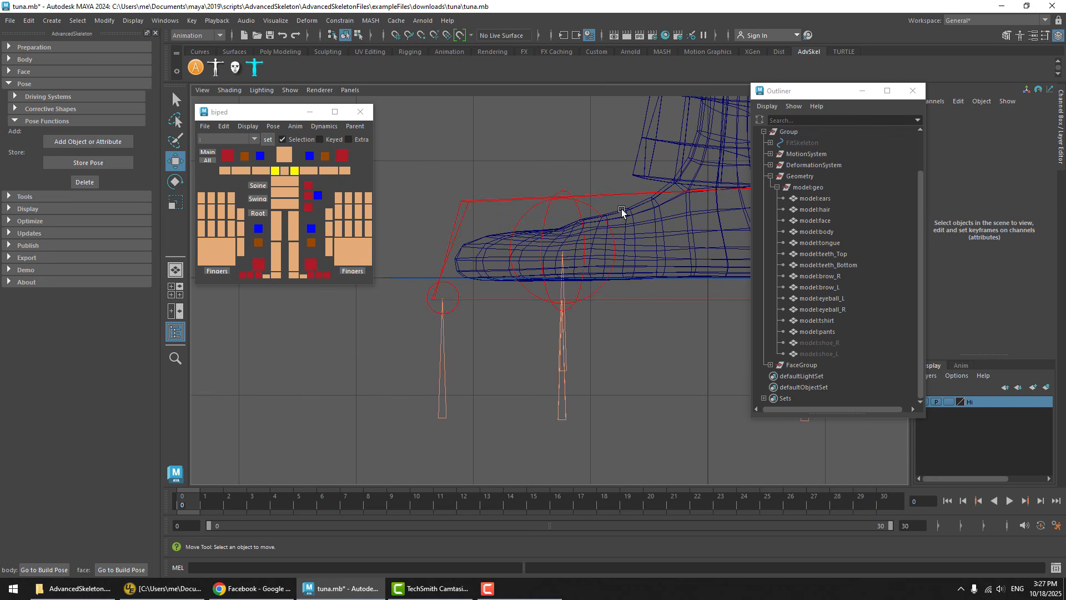
Move both feet's toe-end pivots up to the bare toe tips, and the heel pivots to the heels at Translate Y 0.189, Z 0.075
{"action": "left_click_drag", "start_coordinate": [416, 355], "coordinate": [418, 357]}
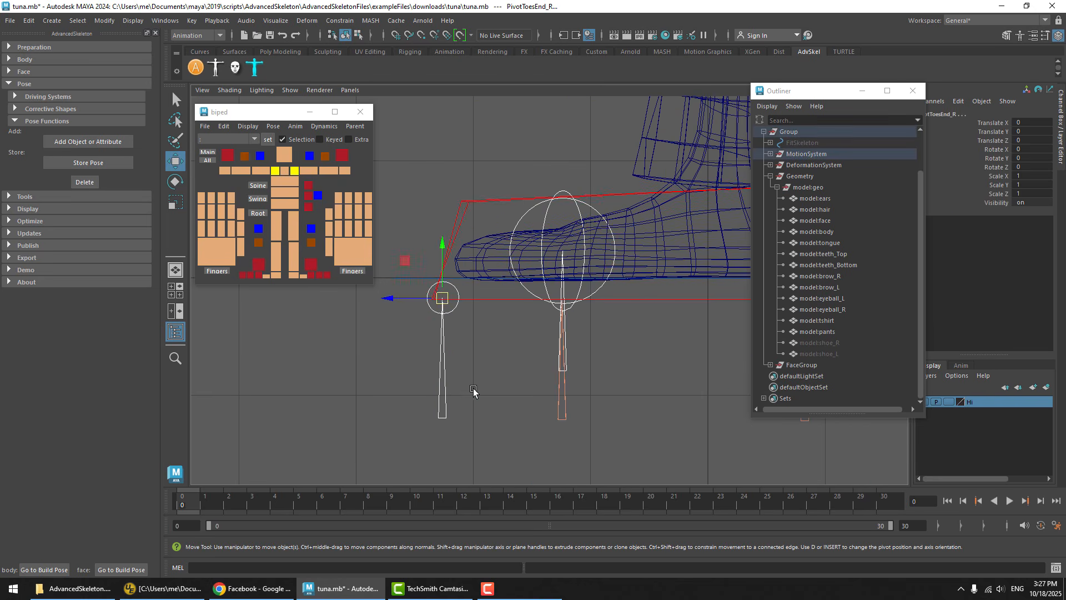
{"action": "middle_click_drag", "start_coordinate": [482, 377], "coordinate": [501, 358]}
{"action": "middle_click_drag", "start_coordinate": [690, 327], "coordinate": [480, 338], "text": "alt"}
{"action": "left_click_drag", "start_coordinate": [690, 382], "coordinate": [549, 409]}
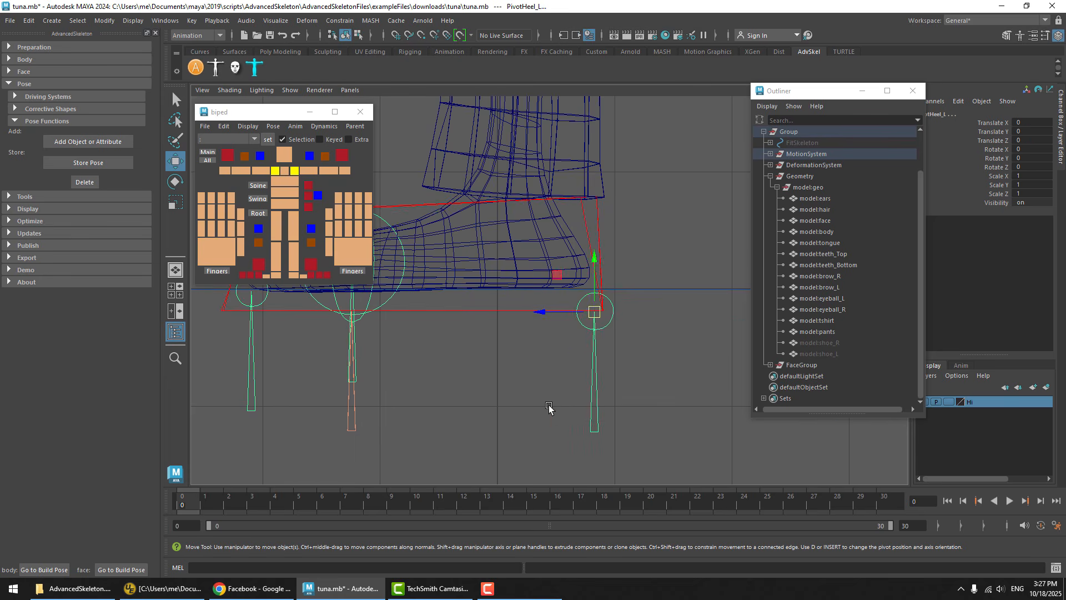
{"action": "middle_click_drag", "start_coordinate": [596, 400], "coordinate": [591, 310]}
{"action": "middle_click_drag", "start_coordinate": [538, 372], "coordinate": [729, 378], "text": "alt"}
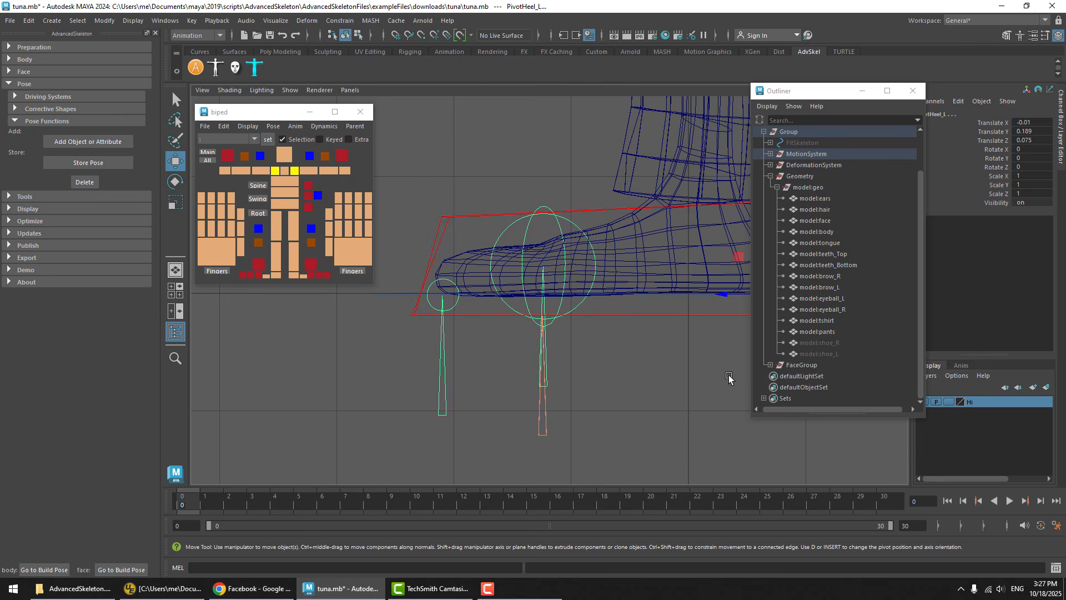
Select both IK leg controls, test Roll with the repositioned pivots, undo the roll, and return to the perspective view
{"action": "left_click_drag", "start_coordinate": [482, 218], "coordinate": [493, 205]}
{"action": "middle_click_drag", "start_coordinate": [621, 213], "coordinate": [558, 261], "text": "alt"}
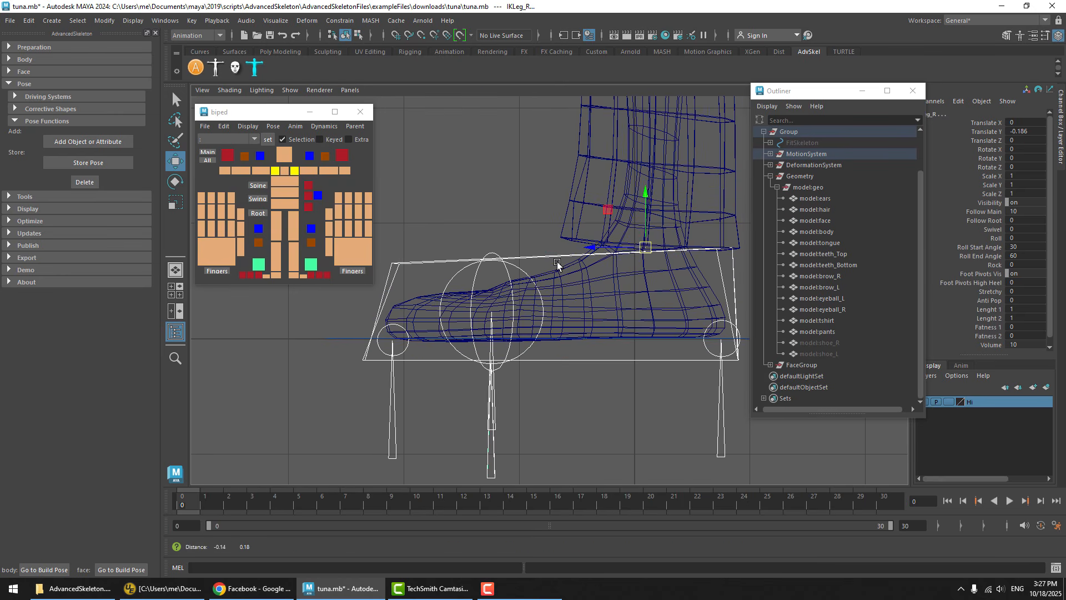
{"action": "left_click", "coordinate": [997, 238]}
{"action": "middle_click_drag", "start_coordinate": [547, 411], "coordinate": [631, 408]}
{"action": "key", "text": "ctrl+z"}
{"action": "key", "text": "space"}
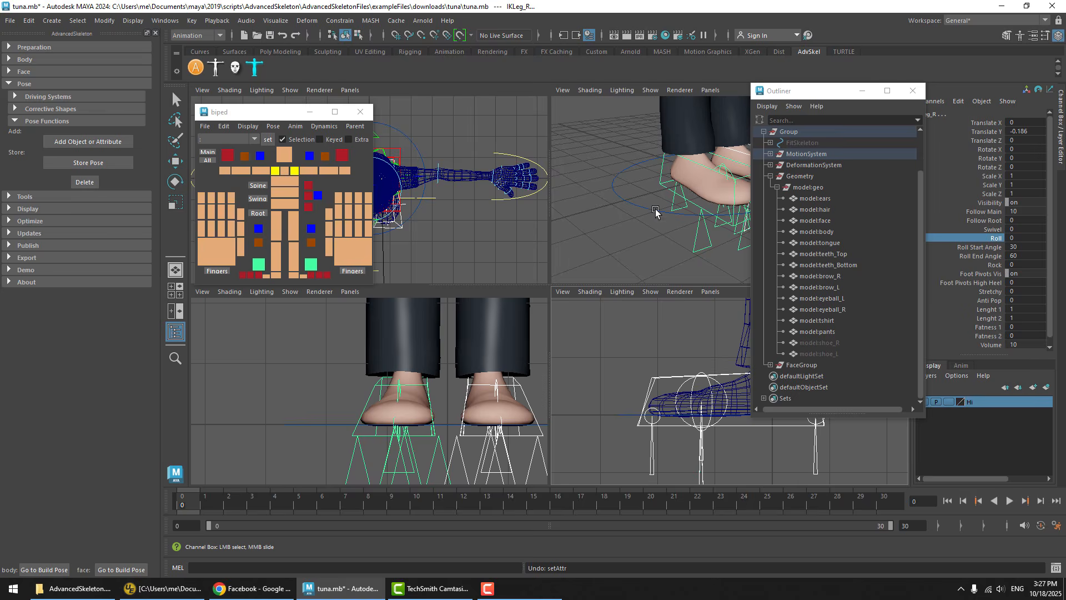
{"action": "key", "text": "space"}
{"action": "left_click_drag", "start_coordinate": [642, 248], "coordinate": [520, 293], "text": "alt"}
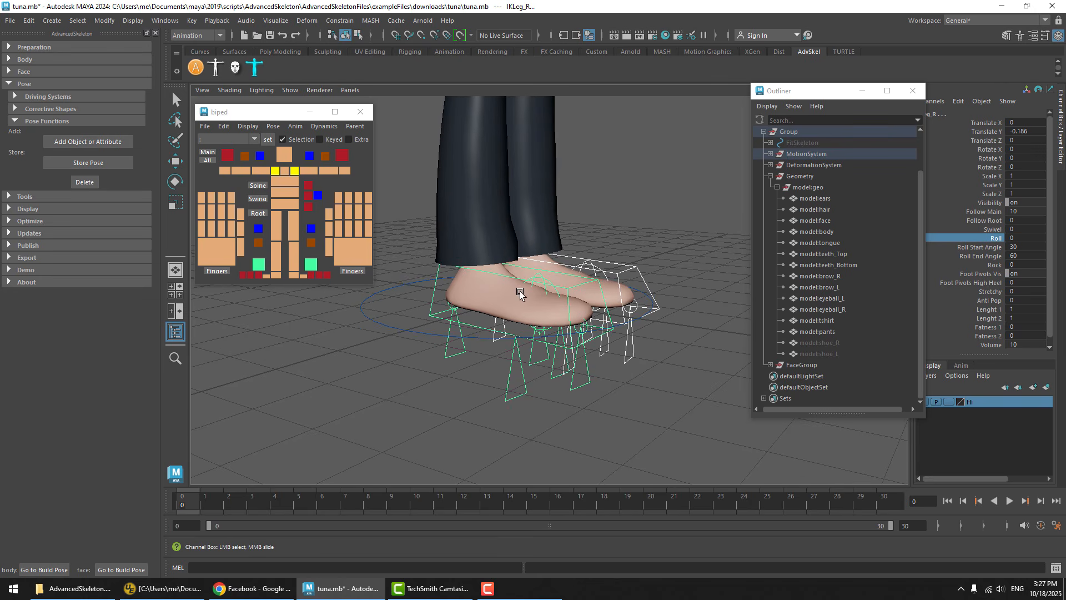
Clear the selection and store the current foot pivot and body offsets as the bareFoot pose
{"action": "left_click", "coordinate": [502, 365]}
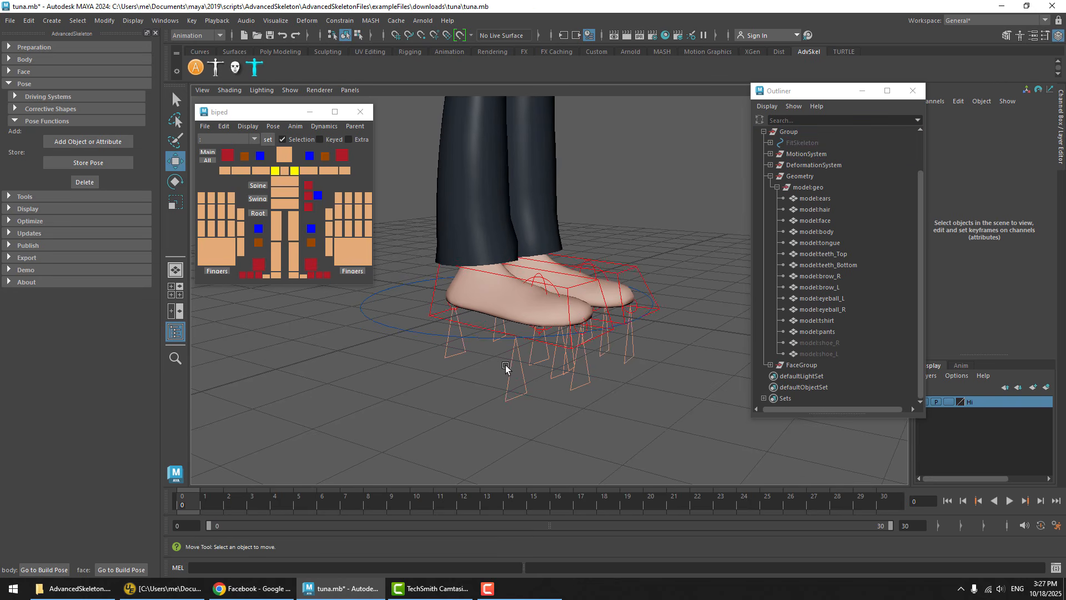
{"action": "left_click_drag", "start_coordinate": [600, 279], "coordinate": [541, 302], "text": "alt"}
{"action": "scroll", "coordinate": [541, 301], "scroll_direction": "down", "scroll_amount": 1}
{"action": "right_click_drag", "start_coordinate": [541, 302], "coordinate": [568, 306], "text": "alt"}
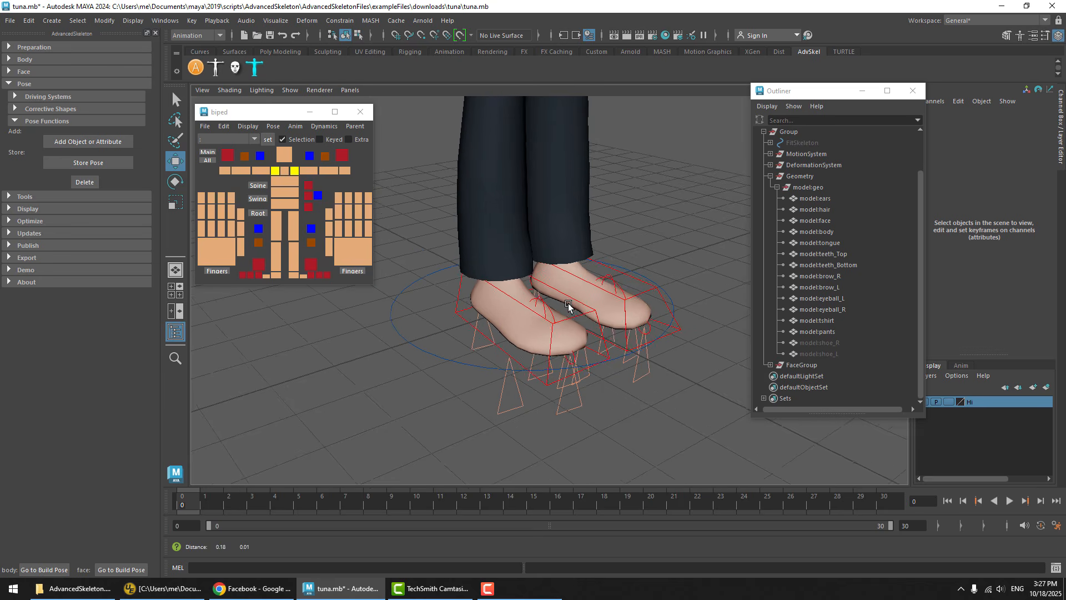
{"action": "left_click_drag", "start_coordinate": [569, 306], "coordinate": [564, 267], "text": "alt"}
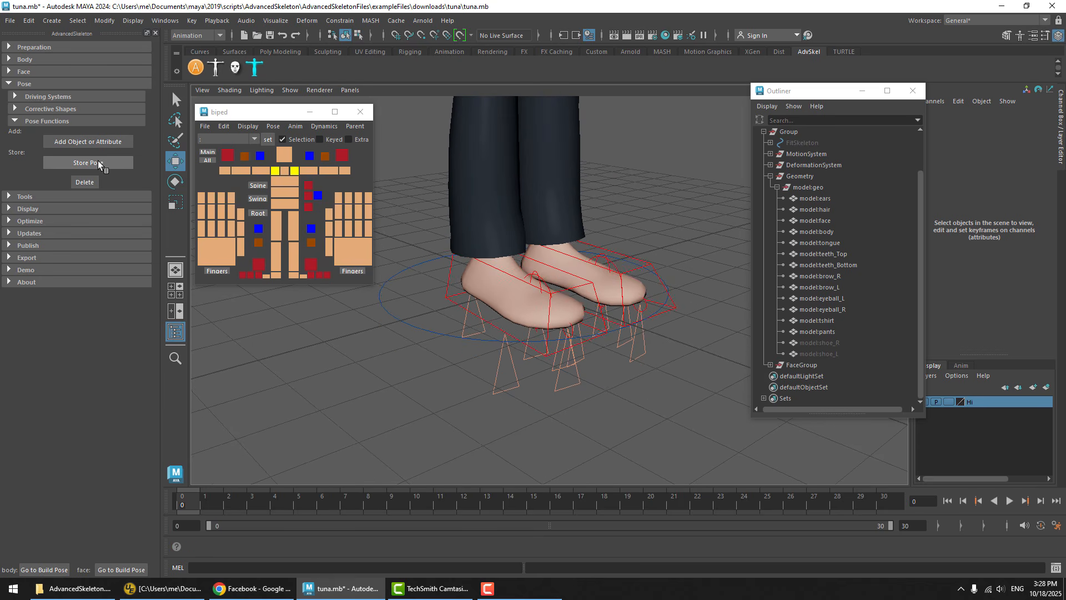
{"action": "left_click", "coordinate": [98, 161]}
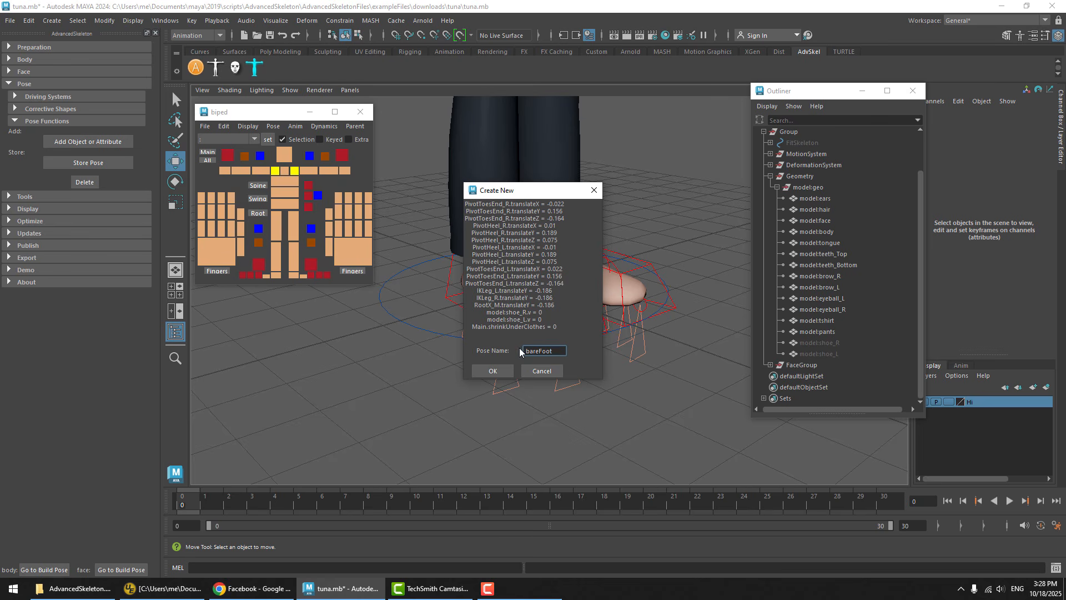
{"action": "left_click", "coordinate": [491, 370]}
{"action": "left_click", "coordinate": [510, 298]}
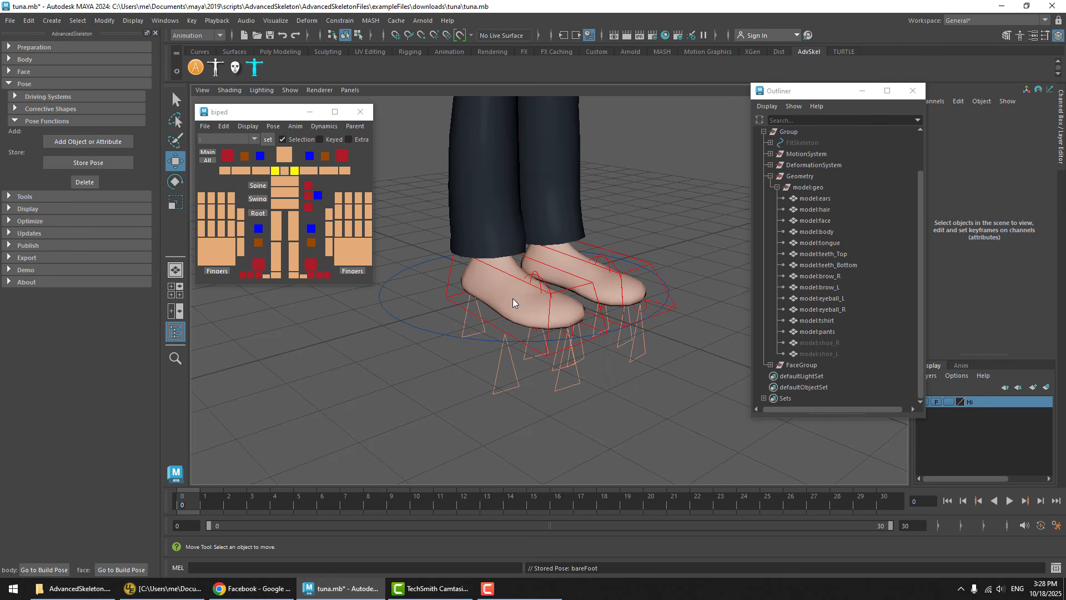
Reset the rig's pose and apply the stored bareFoot pose
{"action": "left_click", "coordinate": [273, 126]}
{"action": "left_click", "coordinate": [289, 162]}
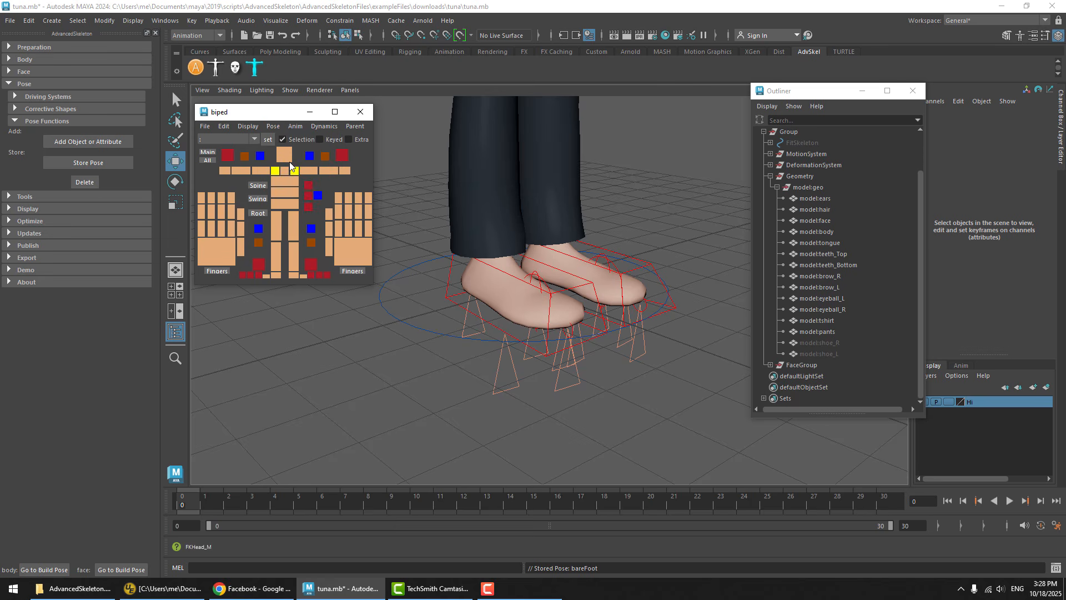
{"action": "left_click", "coordinate": [273, 125]}
{"action": "left_click", "coordinate": [289, 201]}
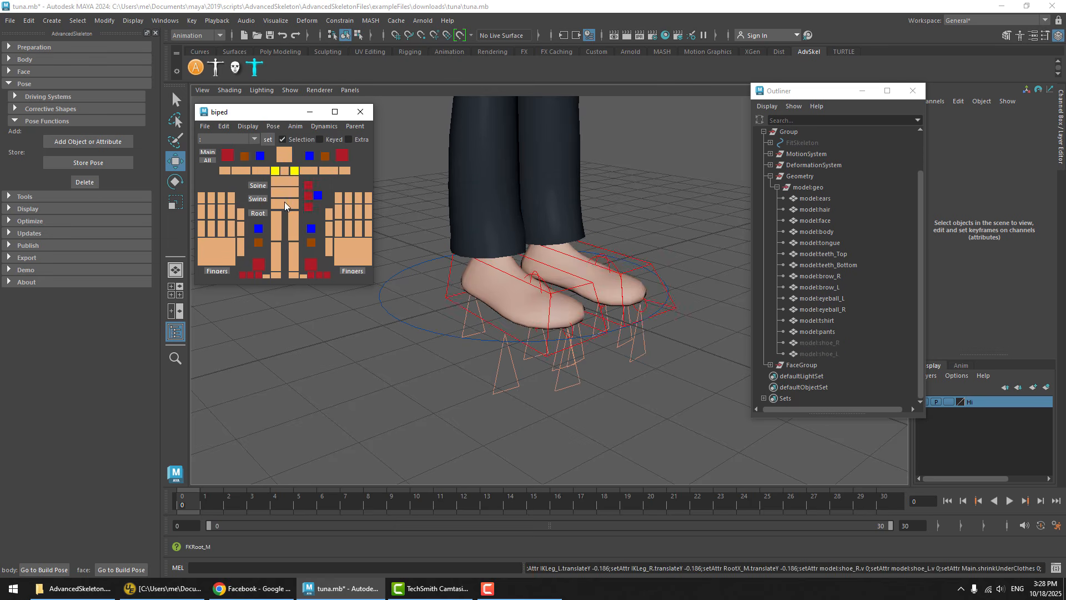
Repeatedly undo and redo the bareFoot pose to compare the foot pivots and foot height with and without shoes
{"action": "key", "text": "ctrl+z"}
{"action": "key", "text": "ctrl+y"}
{"action": "key", "text": "ctrl+z"}
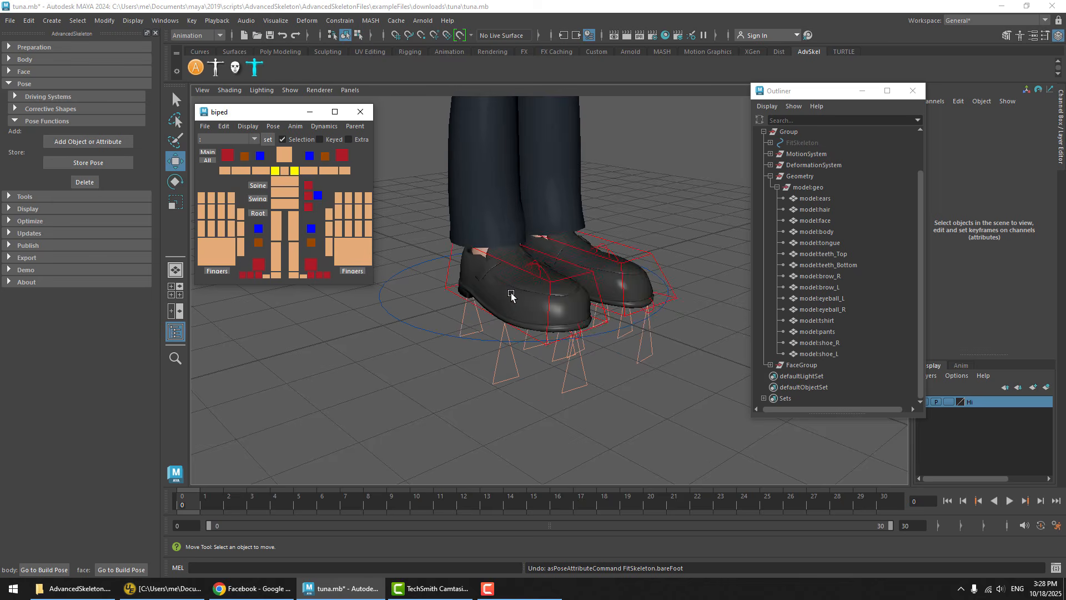
{"action": "key", "text": "ctrl+y"}
{"action": "key", "text": "ctrl+z"}
{"action": "key", "text": "ctrl+y"}
{"action": "key", "text": "ctrl+z"}
{"action": "key", "text": "ctrl+y"}
{"action": "key", "text": "ctrl+z"}
{"action": "key", "text": "ctrl+y"}
{"action": "key", "text": "ctrl+z"}
{"action": "key", "text": "ctrl+y"}
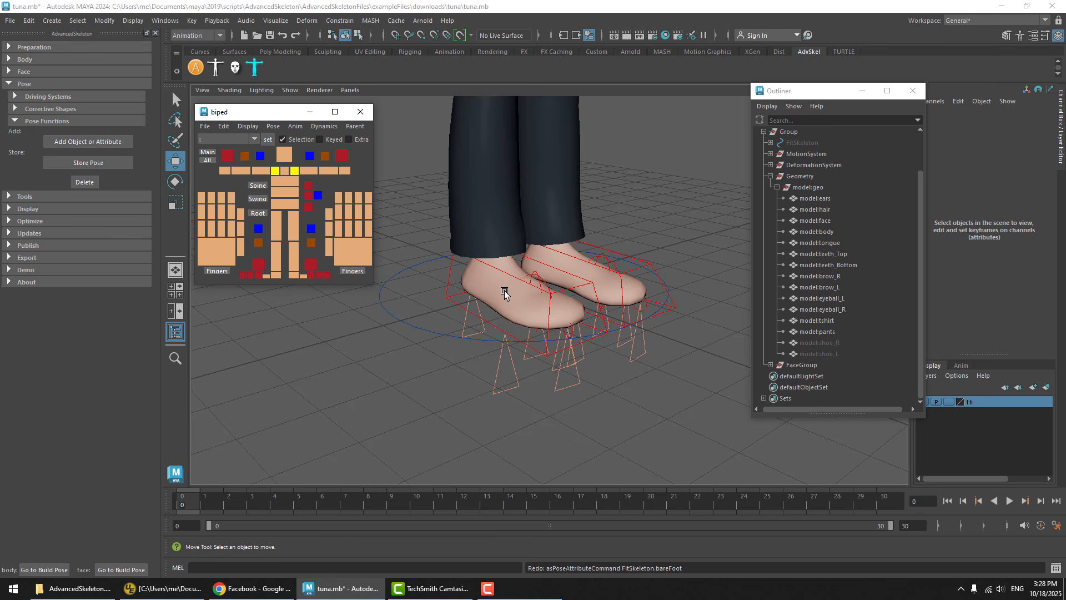
{"action": "key", "text": "ctrl+z"}
{"action": "key", "text": "ctrl+y"}
{"action": "key", "text": "ctrl+z"}
{"action": "key", "text": "ctrl+y"}
{"action": "key", "text": "ctrl+z"}
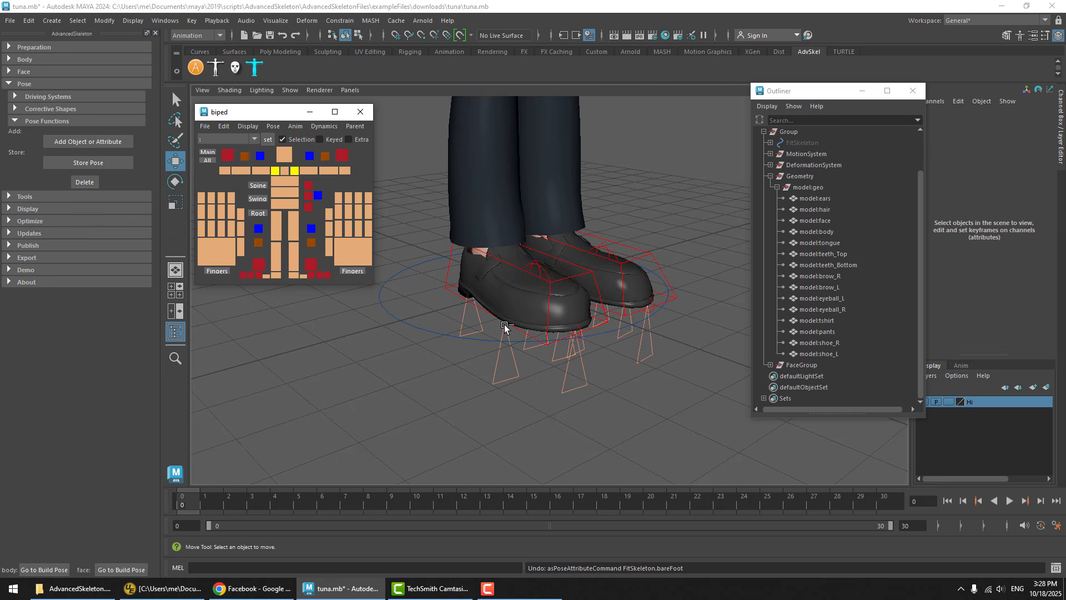
{"action": "key", "text": "ctrl+y"}
{"action": "key", "text": "ctrl+z"}
{"action": "key", "text": "ctrl+y"}
Test-rotate the right IK leg control to about 25, -4.9, -8.9, select its outer rock pivot, undo the rotation, and clear the selection
{"action": "left_click_drag", "start_coordinate": [569, 302], "coordinate": [529, 323], "text": "alt"}
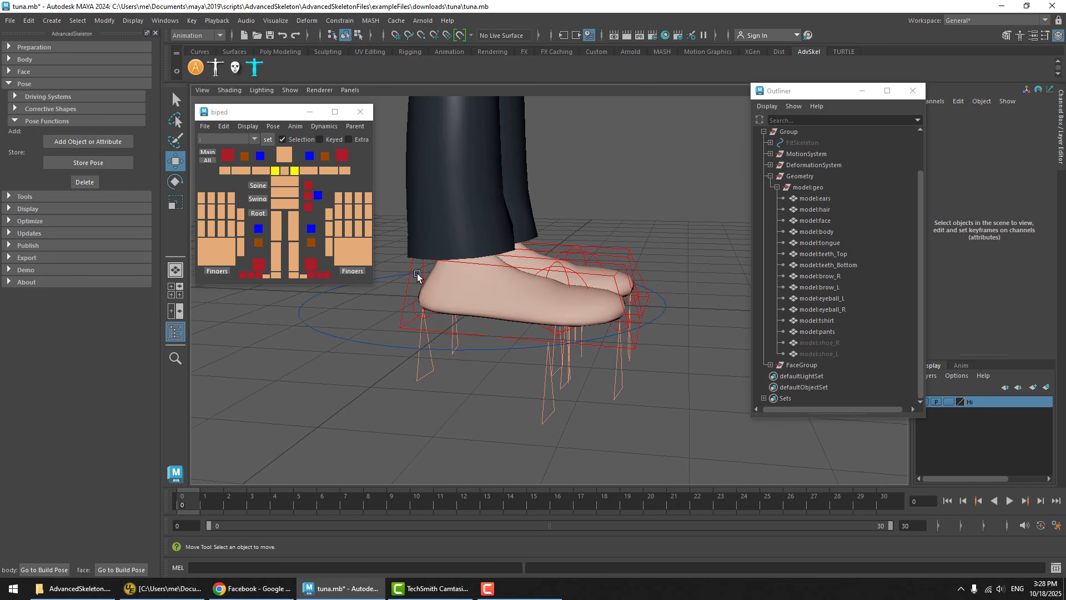
{"action": "left_click", "coordinate": [408, 307]}
{"action": "key", "text": "e"}
{"action": "left_click_drag", "start_coordinate": [512, 219], "coordinate": [492, 245]}
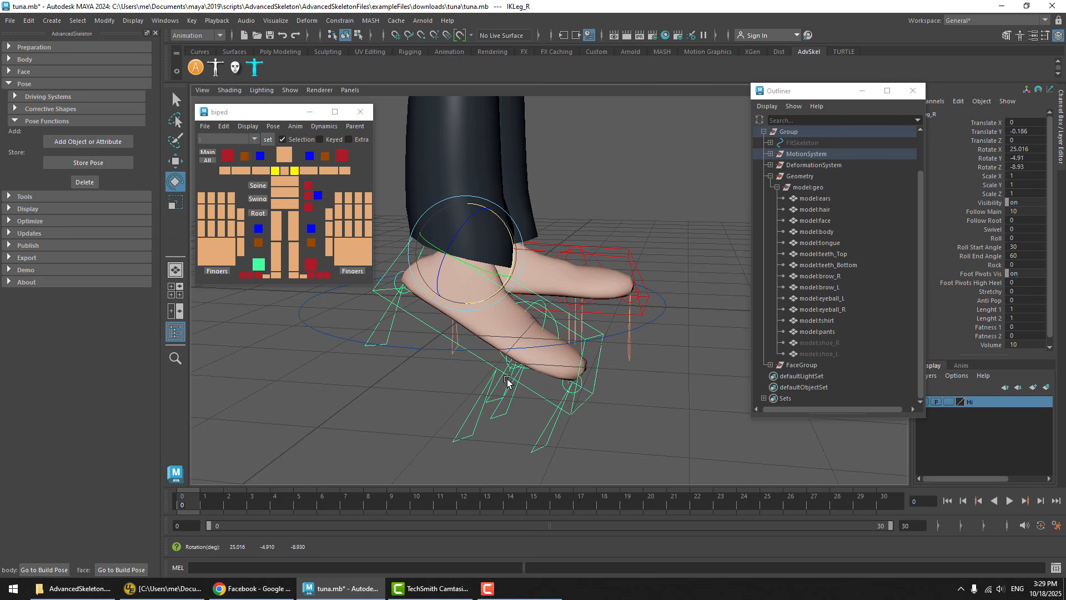
{"action": "left_click", "coordinate": [521, 408]}
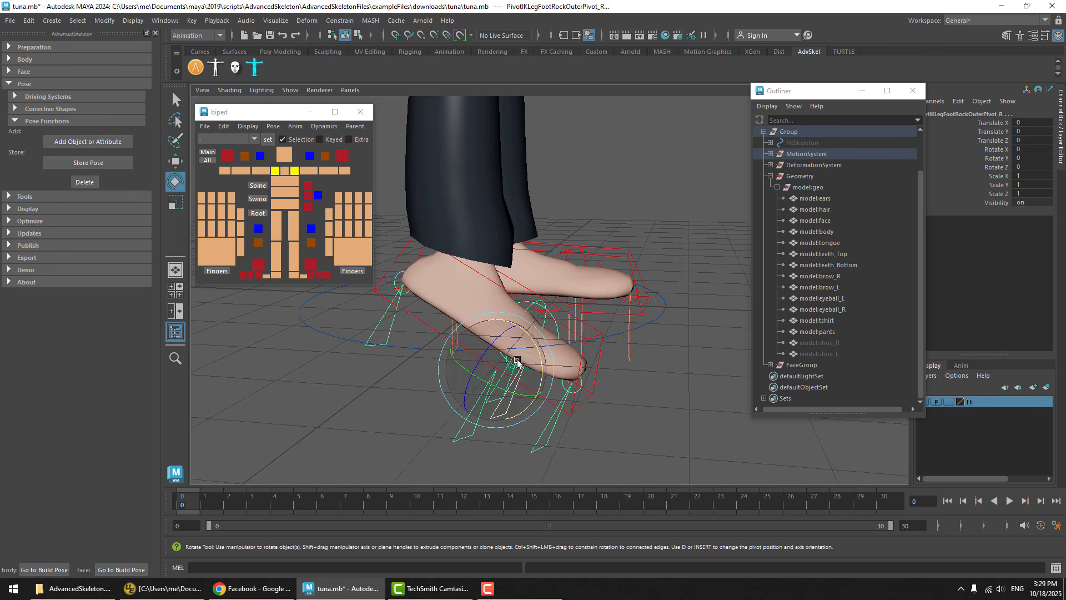
{"action": "key", "text": "ctrl+z"}
{"action": "key", "text": "ctrl+z"}
{"action": "key", "text": "ctrl+z"}
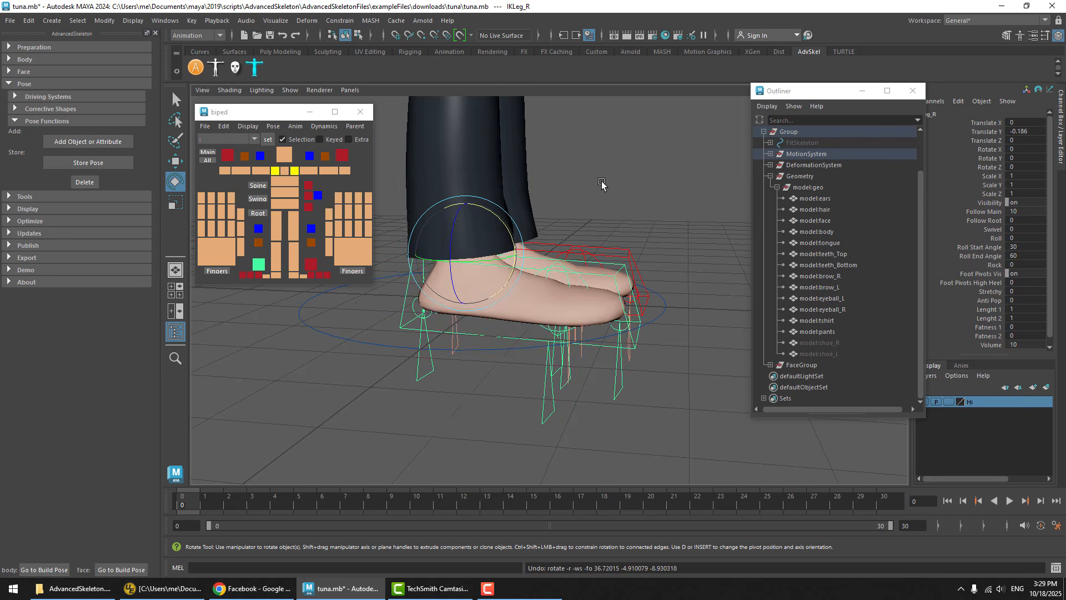
{"action": "left_click", "coordinate": [602, 183]}
{"action": "left_click_drag", "start_coordinate": [594, 244], "coordinate": [553, 262], "text": "alt"}
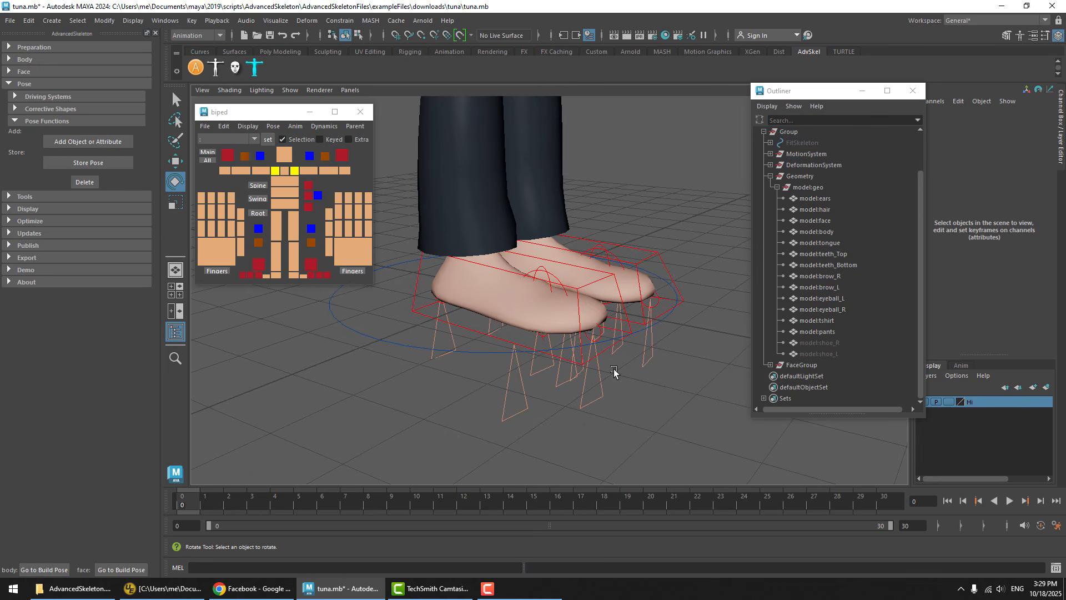
Create a polygon cube at the character's feet
{"action": "key", "text": "space"}
{"action": "key", "text": "space"}
{"action": "left_click_drag", "start_coordinate": [638, 259], "coordinate": [566, 258], "text": "alt"}
{"action": "left_click", "coordinate": [47, 22]}
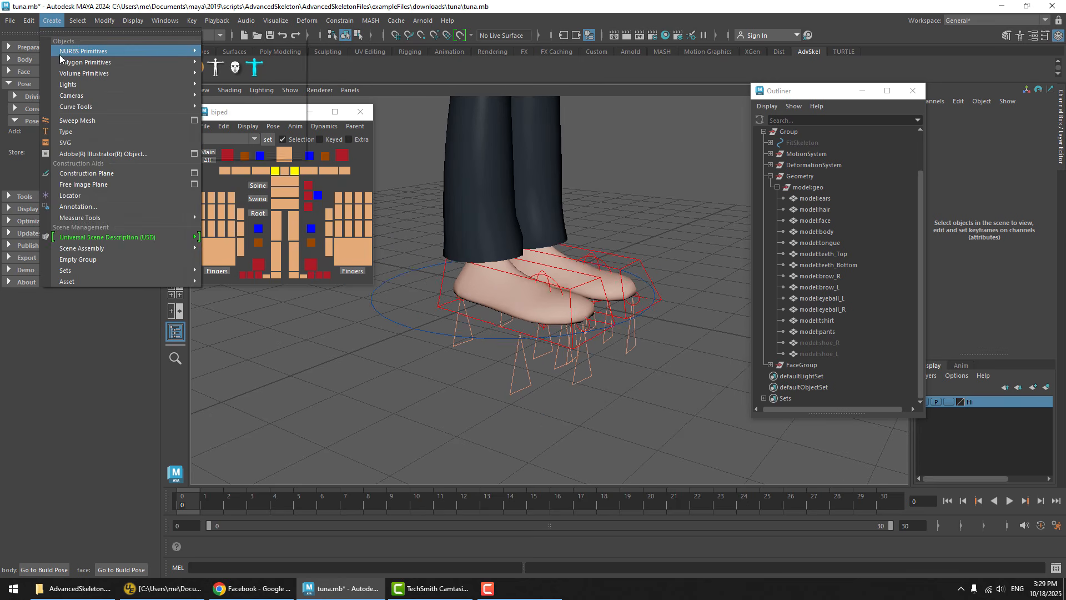
{"action": "mouse_move", "coordinate": [111, 62]}
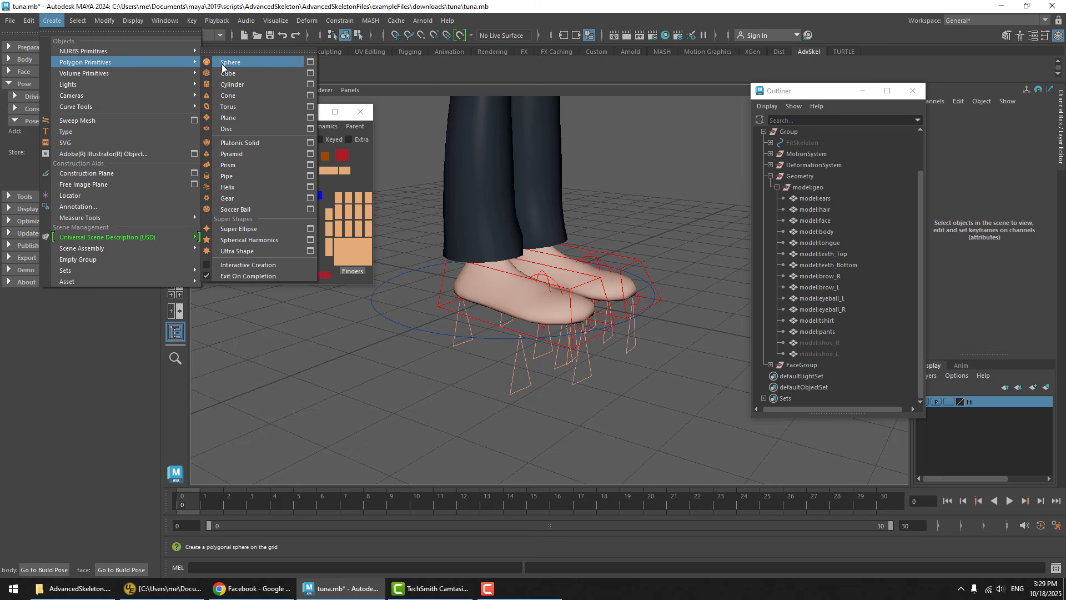
{"action": "left_click", "coordinate": [225, 74]}
{"action": "key", "text": "e"}
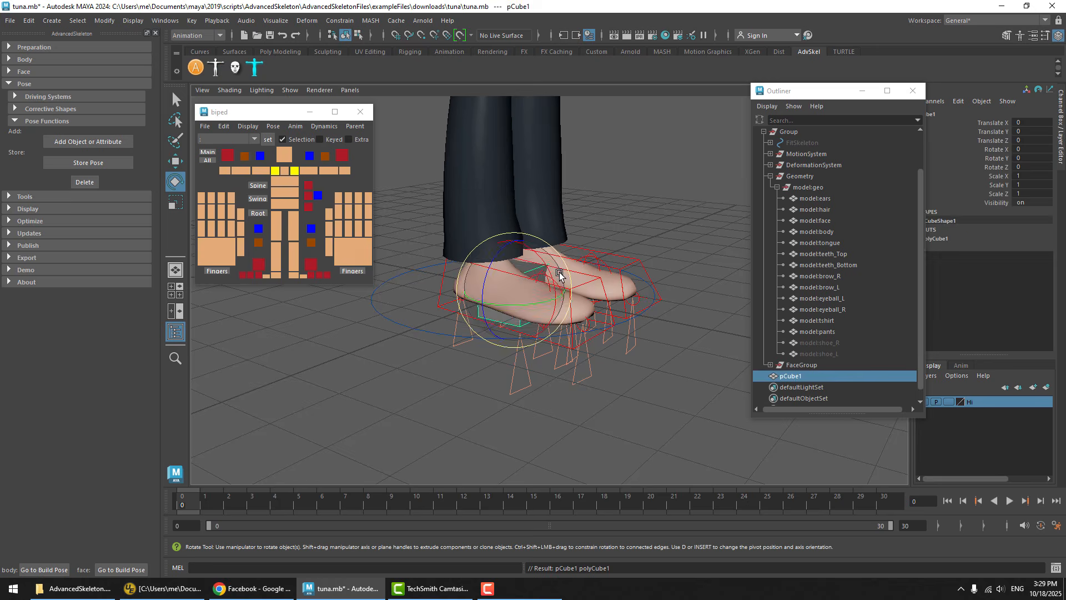
Shape the cube into a wedge-shaped block shoe around one foot in the side view, and add a matching cube for the other foot
{"action": "key", "text": "space"}
{"action": "key", "text": "space"}
{"action": "scroll", "coordinate": [631, 298], "scroll_direction": "down", "scroll_amount": 5}
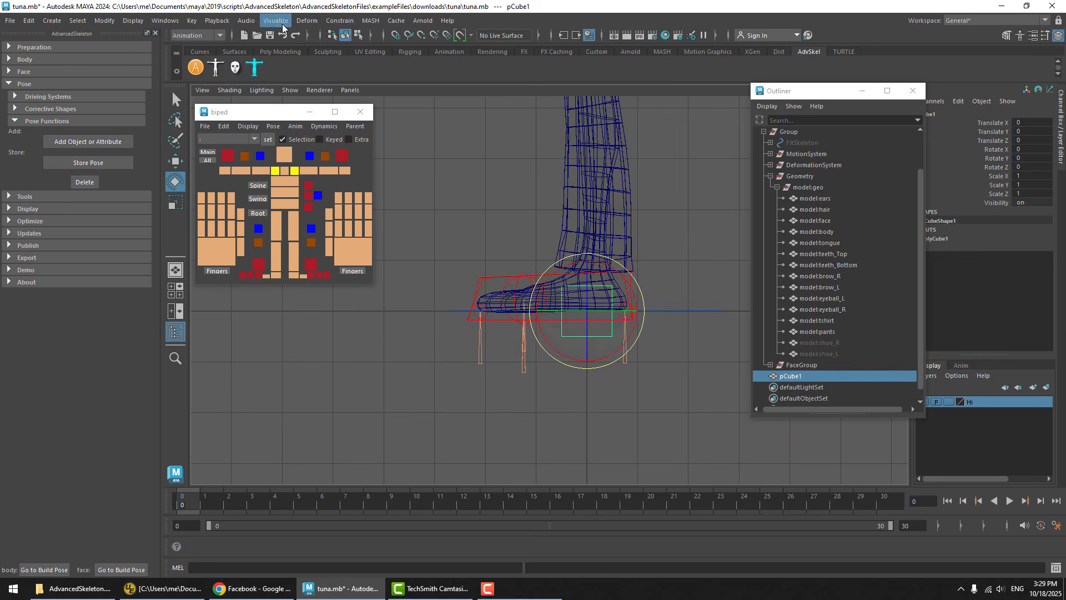
{"action": "left_click", "coordinate": [358, 35]}
{"action": "key", "text": "w"}
{"action": "left_click_drag", "start_coordinate": [580, 321], "coordinate": [468, 311]}
{"action": "left_click_drag", "start_coordinate": [580, 266], "coordinate": [542, 303]}
{"action": "left_click_drag", "start_coordinate": [561, 285], "coordinate": [476, 293]}
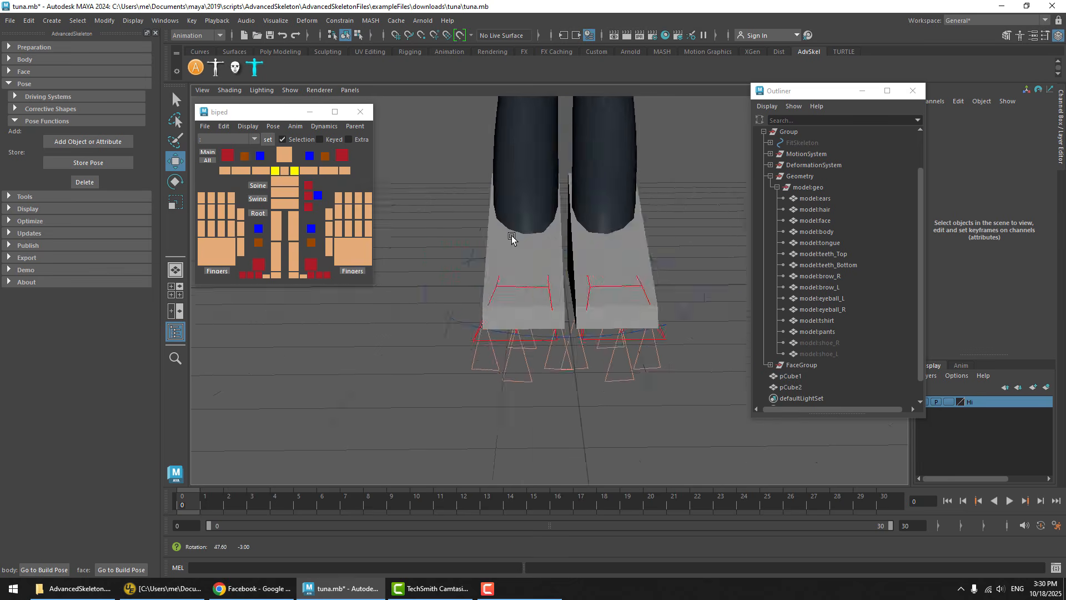
{"action": "left_click_drag", "start_coordinate": [611, 233], "coordinate": [410, 228], "text": "alt"}
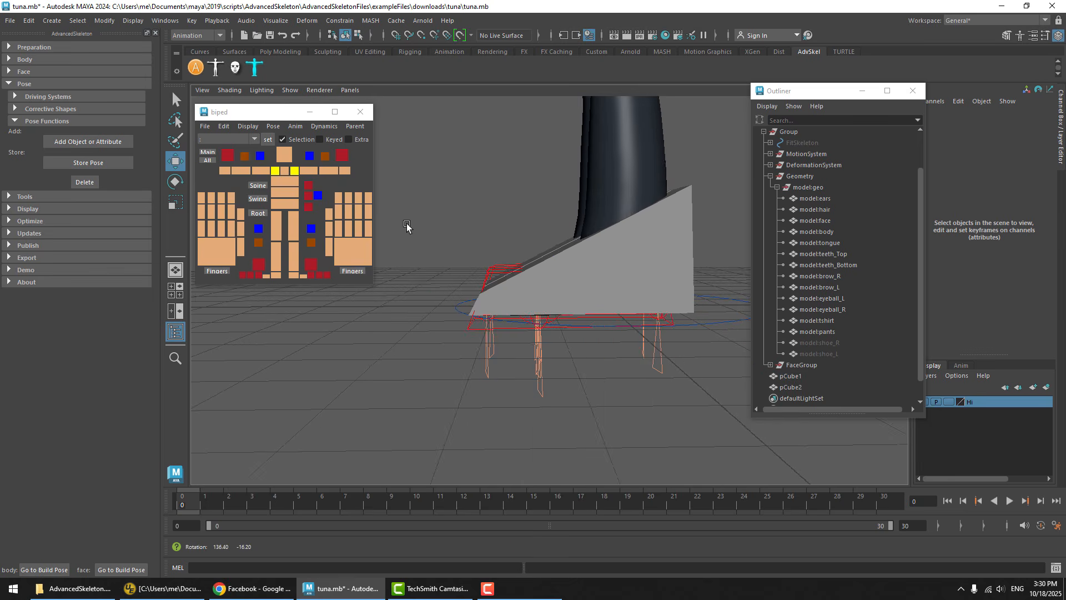
{"action": "mouse_move", "coordinate": [616, 241]}
{"action": "left_mouse_down", "text": "alt"}
{"action": "mouse_move", "coordinate": [687, 263]}
{"action": "mouse_move", "coordinate": [808, 264]}
{"action": "left_mouse_up", "text": "alt"}
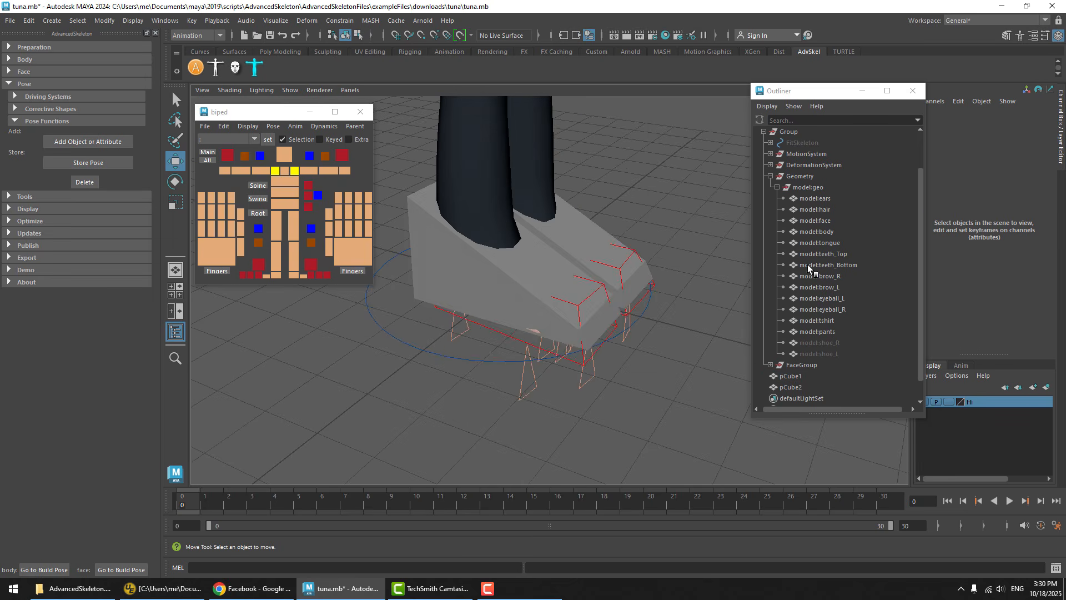
Examine the two block shoes from several angles and view the list of stored poses
{"action": "left_click", "coordinate": [563, 258]}
{"action": "left_click_drag", "start_coordinate": [666, 229], "coordinate": [690, 200], "text": "alt"}
{"action": "left_click_drag", "start_coordinate": [636, 264], "coordinate": [611, 288], "text": "alt"}
{"action": "right_click_drag", "start_coordinate": [611, 289], "coordinate": [633, 286], "text": "alt"}
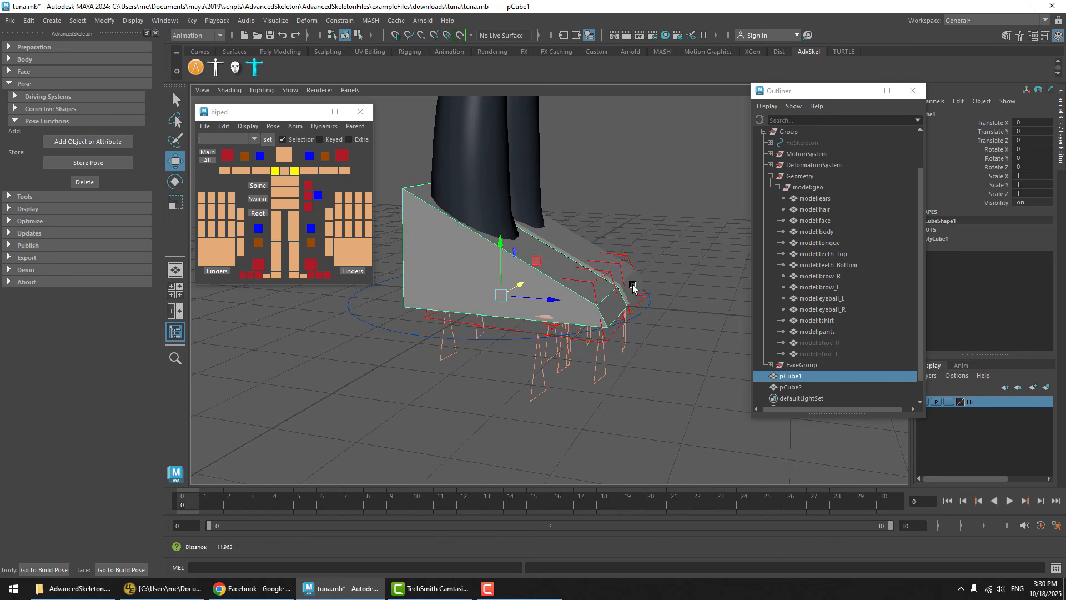
{"action": "left_click", "coordinate": [623, 209]}
{"action": "left_click_drag", "start_coordinate": [624, 209], "coordinate": [592, 289], "text": "alt"}
{"action": "left_click", "coordinate": [273, 127]}
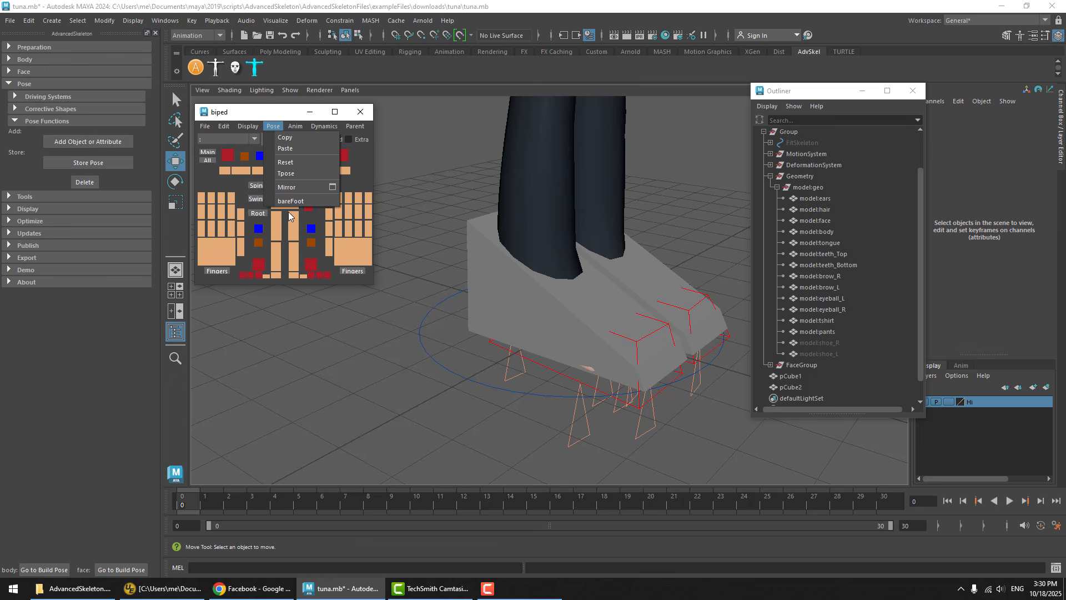
{"action": "left_click", "coordinate": [671, 235]}
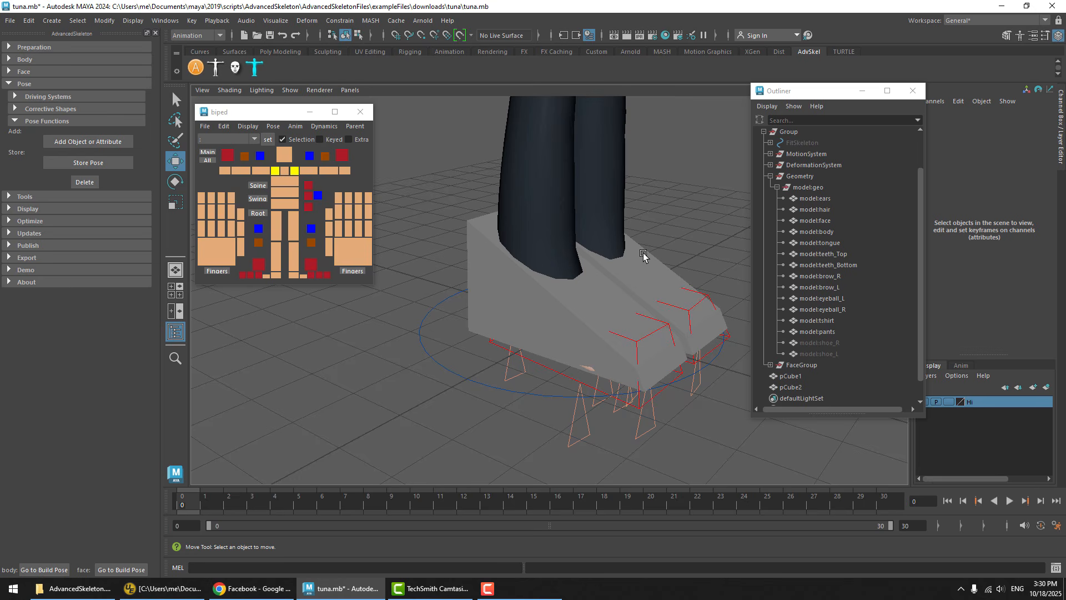
Return the body to the build pose and hide pCube1 and pCube2 by setting their Visibility to 0
{"action": "left_click", "coordinate": [42, 570]}
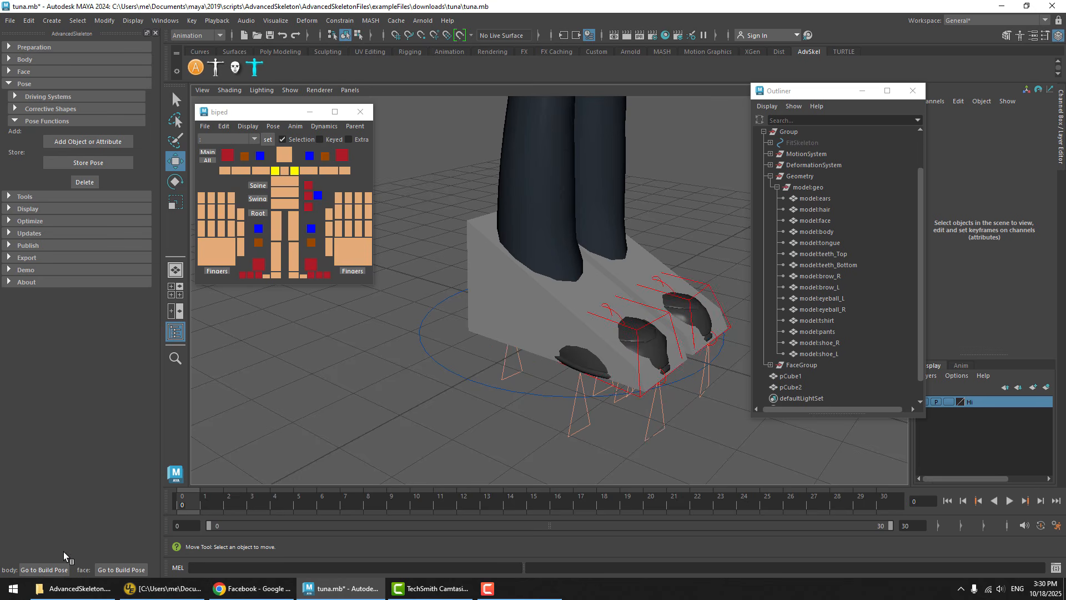
{"action": "left_click", "coordinate": [651, 265]}
{"action": "left_click", "coordinate": [486, 247], "text": "shift"}
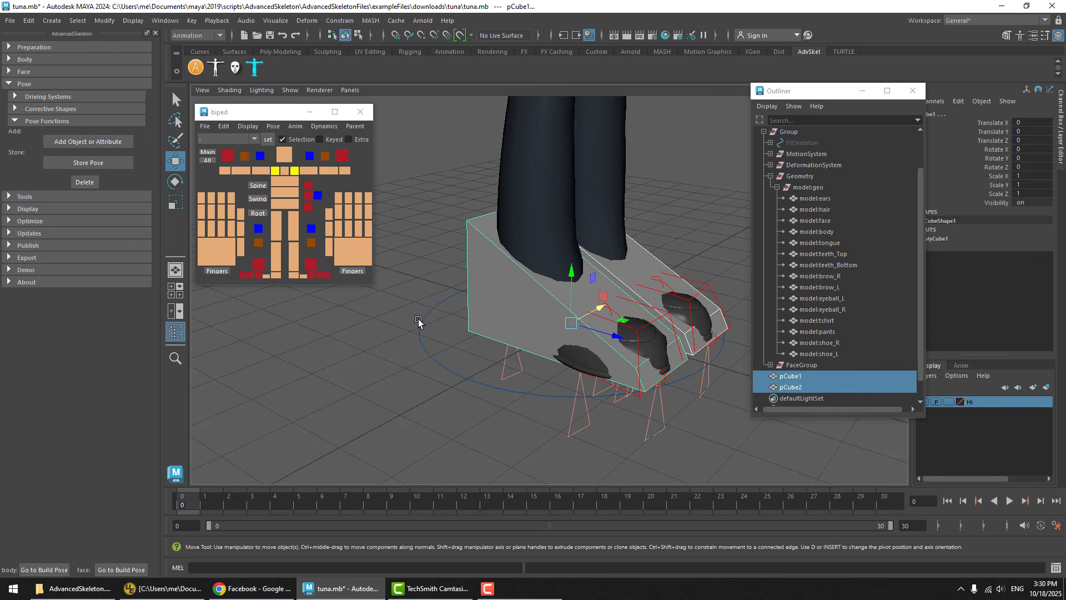
{"action": "left_click", "coordinate": [801, 385], "text": "shift"}
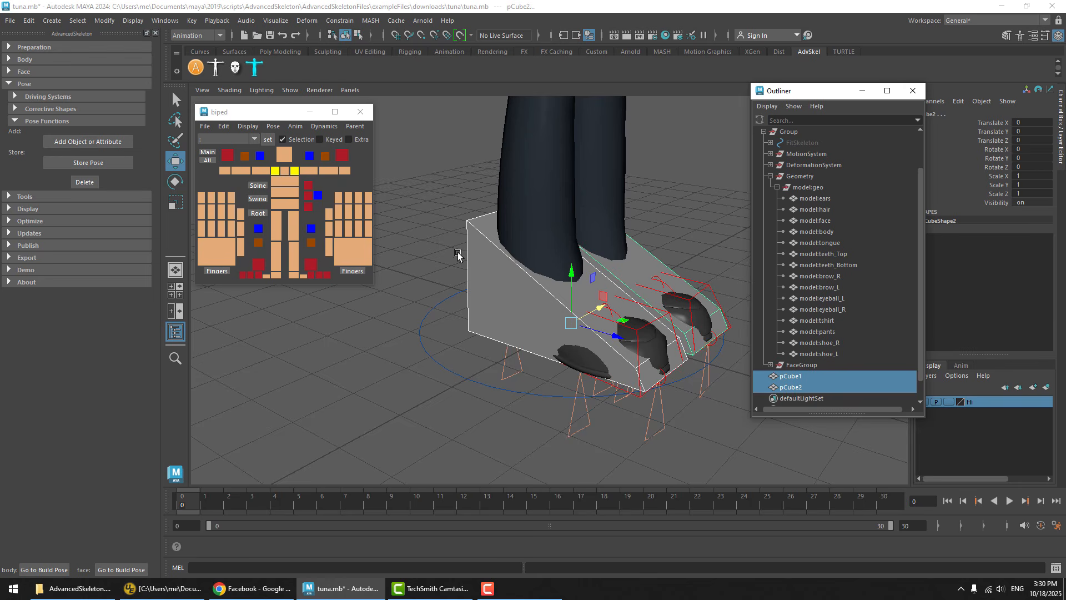
{"action": "left_click", "coordinate": [464, 285]}
{"action": "left_click", "coordinate": [502, 259]}
{"action": "left_click", "coordinate": [657, 261], "text": "shift"}
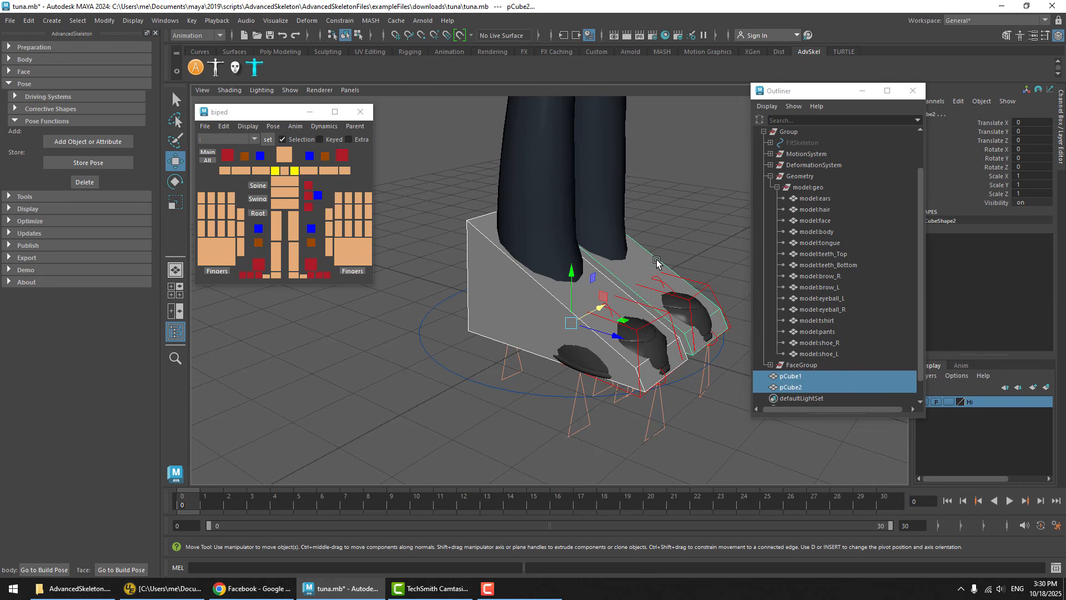
{"action": "left_click", "coordinate": [1035, 202]}
{"action": "type", "text": "0"}
{"action": "key", "text": "Return"}
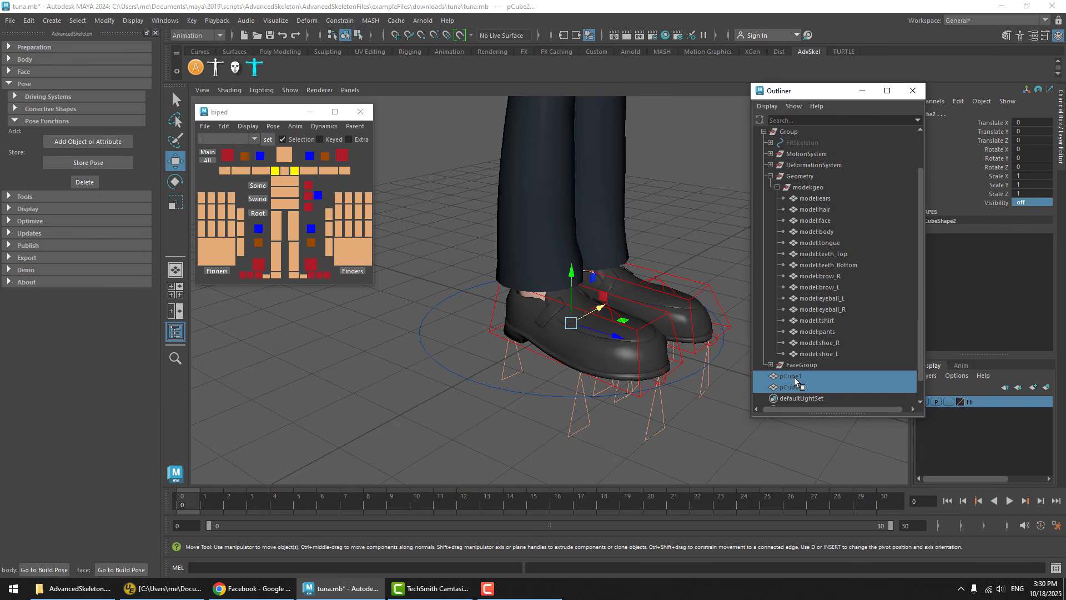
Add the Visibility attribute of pCube1 and pCube2 to the Build Pose
{"action": "left_click", "coordinate": [994, 203]}
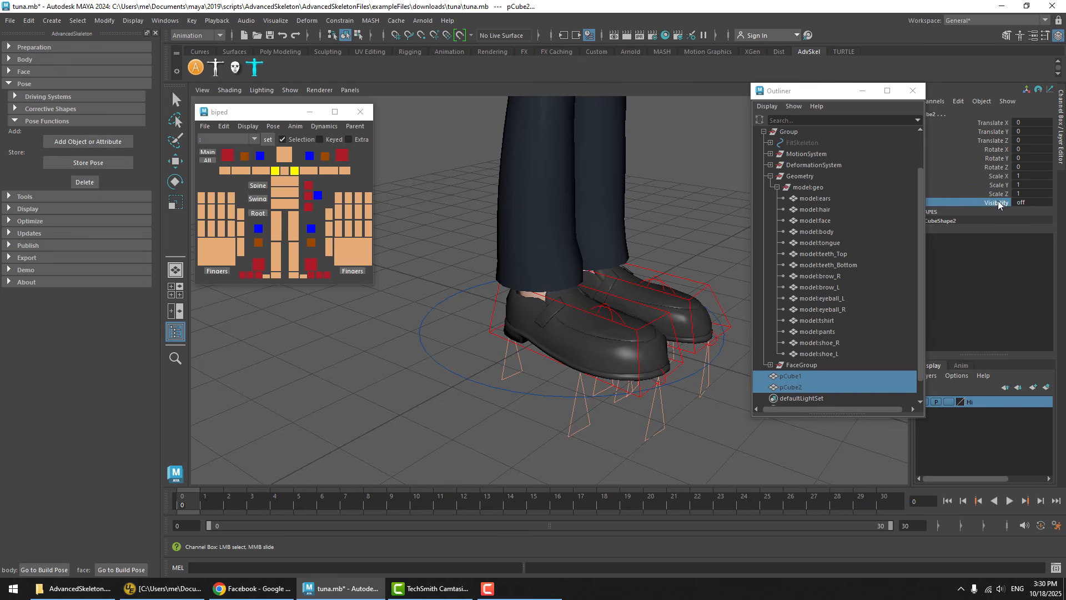
{"action": "left_click", "coordinate": [85, 143]}
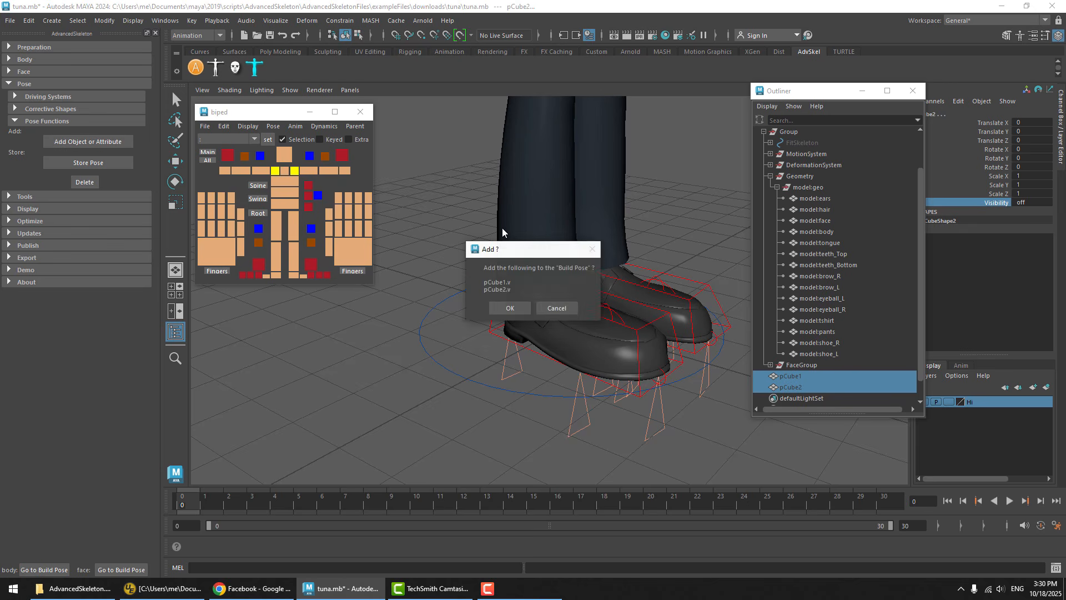
{"action": "left_click", "coordinate": [507, 309]}
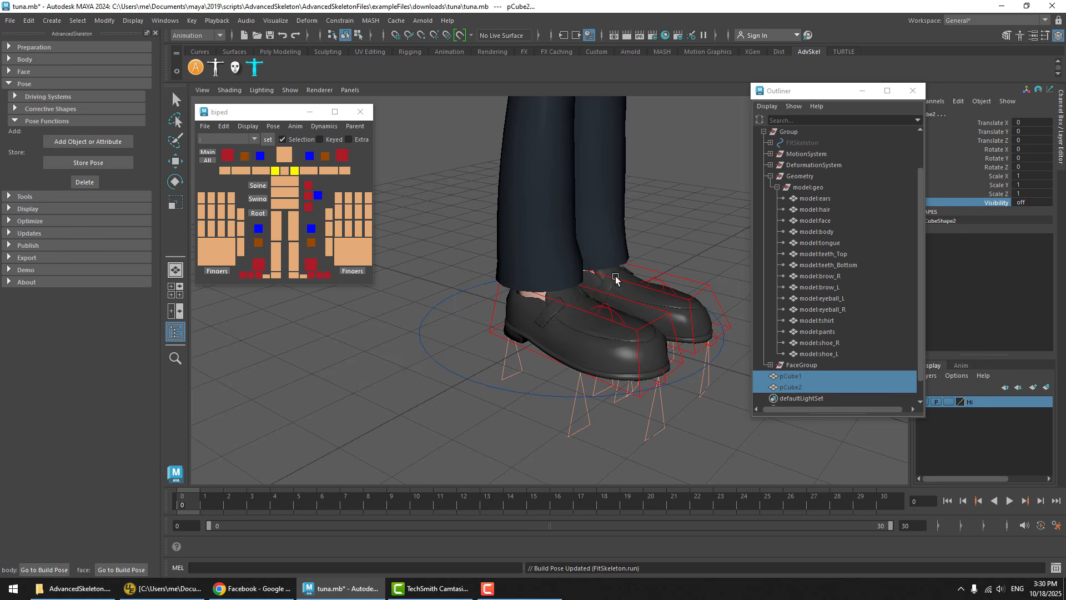
Select both hidden cubes in the Outliner, show them again, and clear the selection
{"action": "left_click", "coordinate": [704, 457]}
{"action": "key", "text": "w"}
{"action": "left_click_drag", "start_coordinate": [805, 384], "coordinate": [831, 376]}
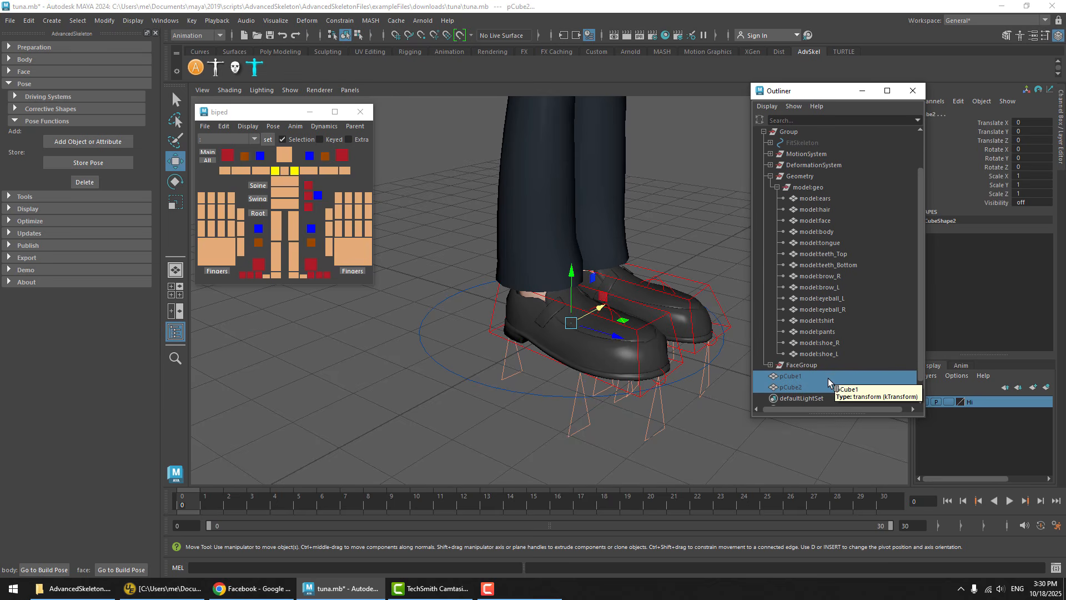
{"action": "key", "text": "shift+h"}
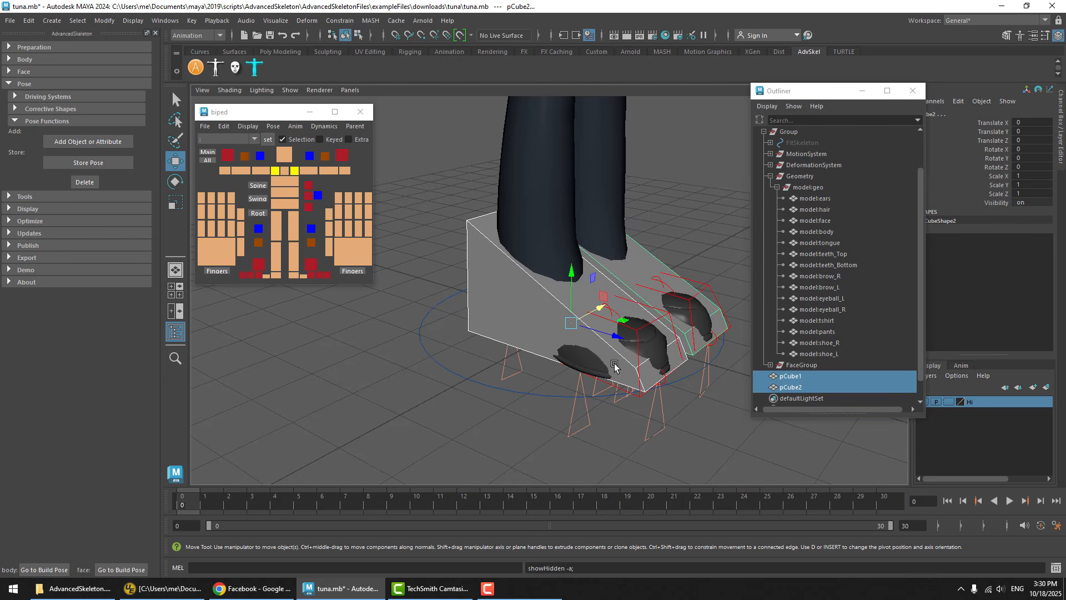
{"action": "left_click", "coordinate": [364, 245]}
{"action": "left_click", "coordinate": [743, 220]}
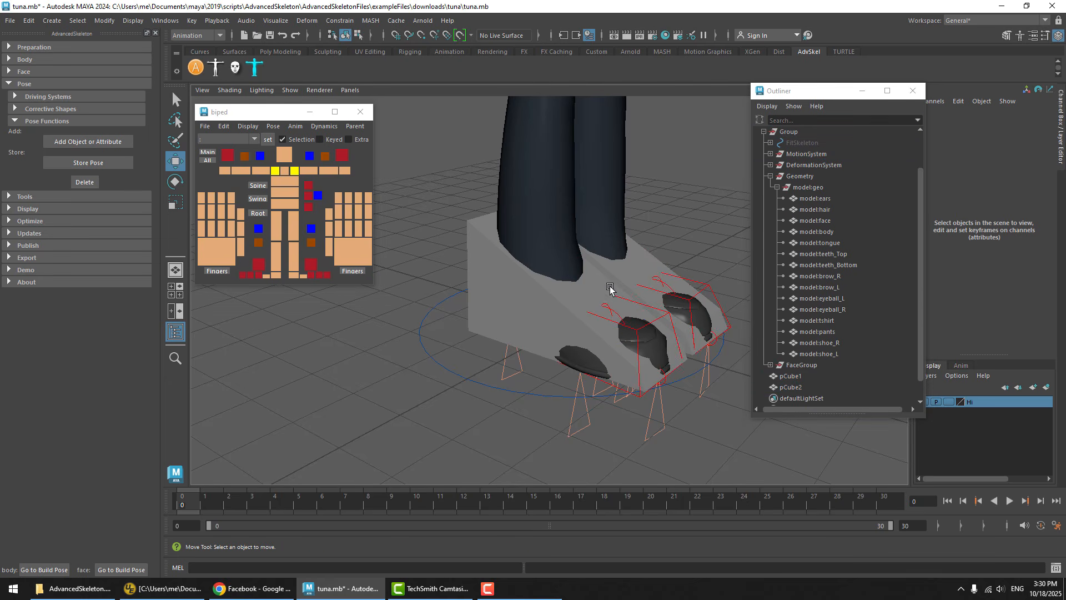
Reset the rig's pose to test the cubes' visibility, unhide pCube1 and pCube2 again, and clear the selection
{"action": "left_click", "coordinate": [274, 127]}
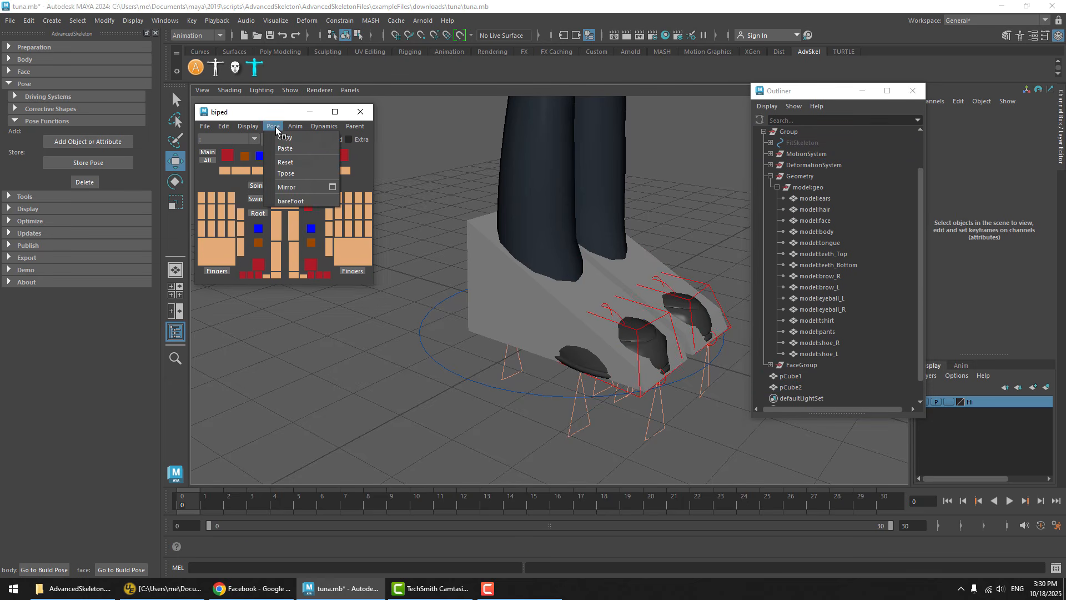
{"action": "left_click", "coordinate": [296, 162]}
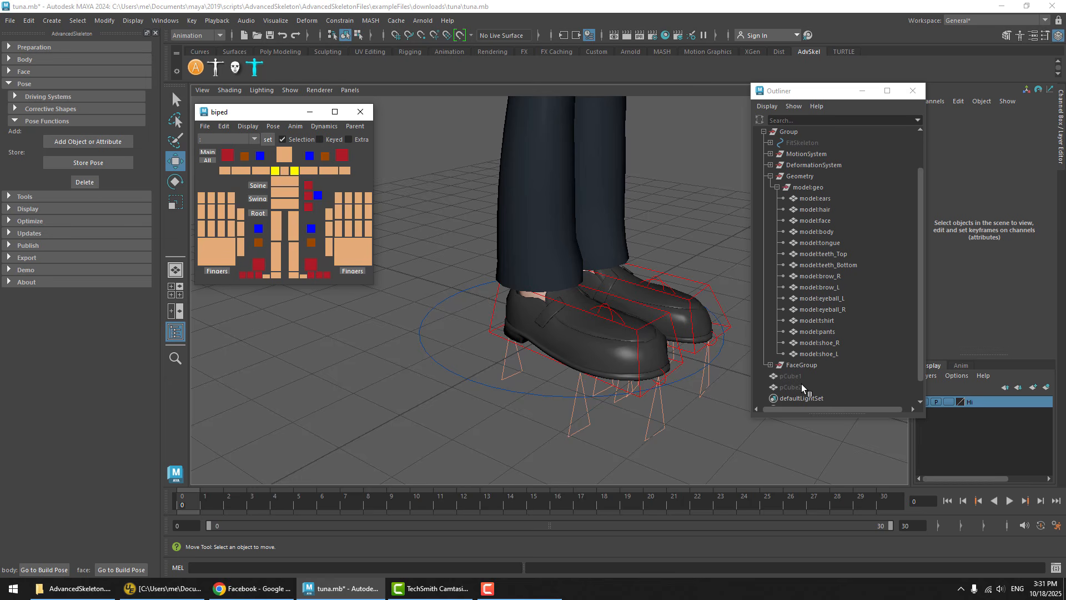
{"action": "left_click_drag", "start_coordinate": [801, 384], "coordinate": [802, 377]}
{"action": "key", "text": "shift+h"}
{"action": "left_click", "coordinate": [472, 251]}
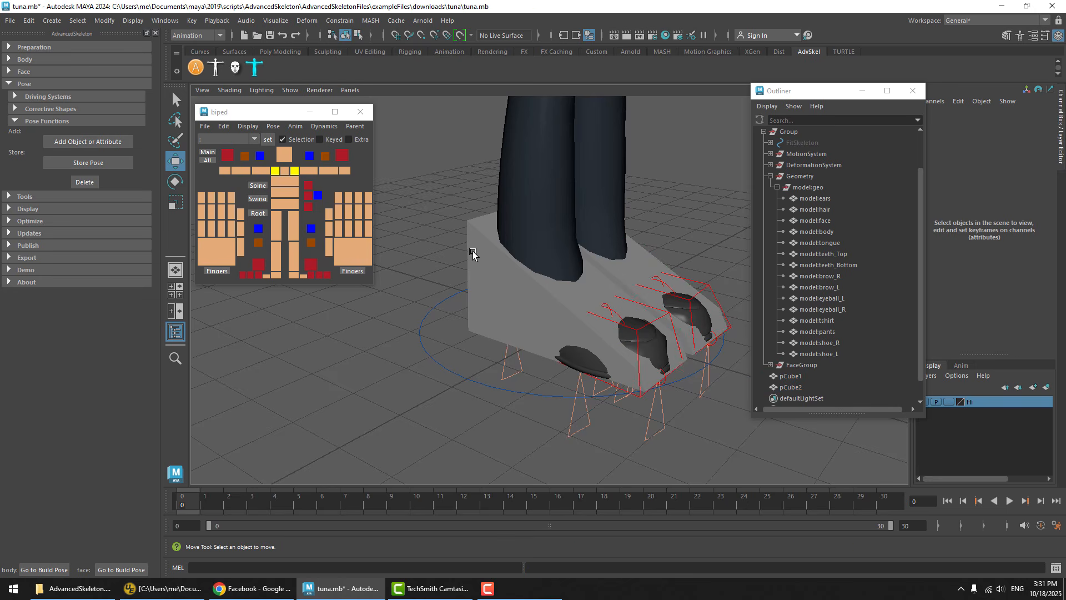
{"action": "key", "text": "ctrl+z"}
Store the current pose with both block shoes visible under the name highHeels
{"action": "left_click", "coordinate": [88, 162]}
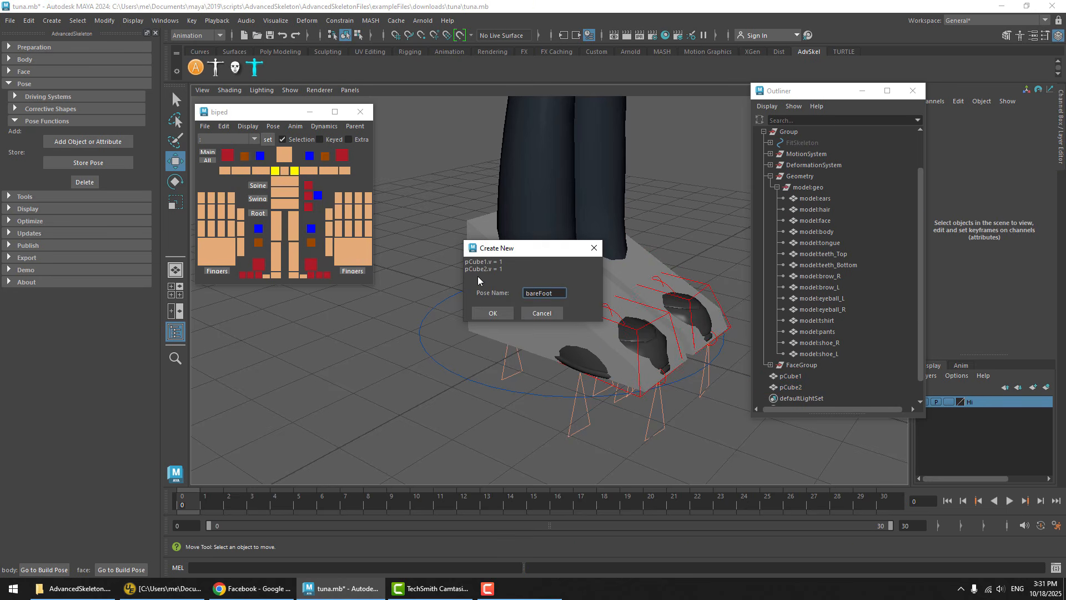
{"action": "double_click", "coordinate": [541, 292]}
{"action": "type", "text": "highHeels"}
{"action": "left_click", "coordinate": [493, 314]}
Test the stored highHeels pose by switching back and forth between it and the reset pose, ending on highHeels
{"action": "left_click", "coordinate": [273, 126]}
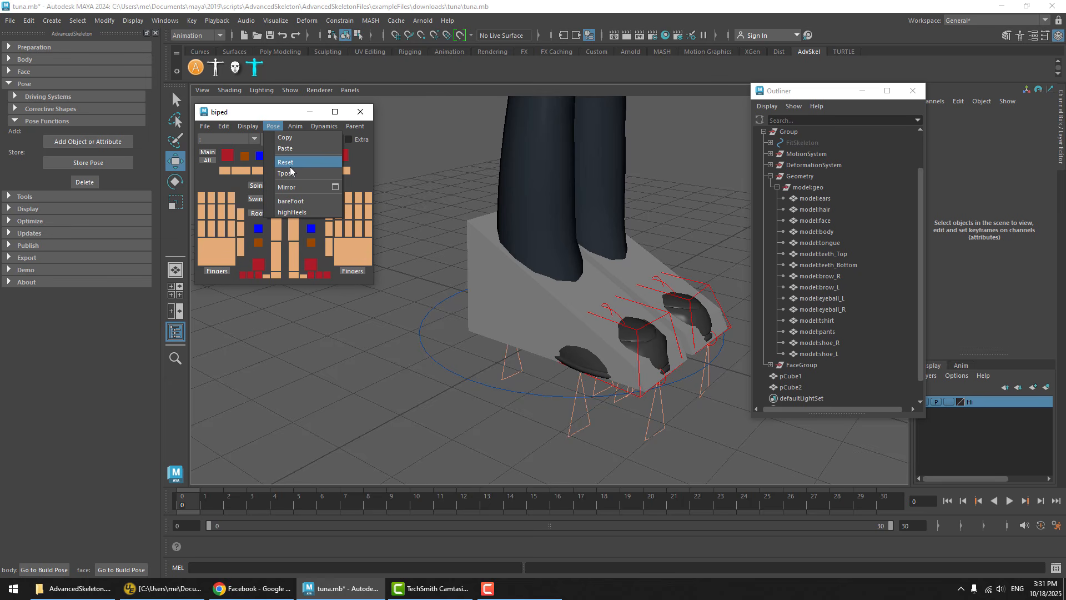
{"action": "left_click", "coordinate": [274, 126]}
{"action": "left_click", "coordinate": [301, 215]}
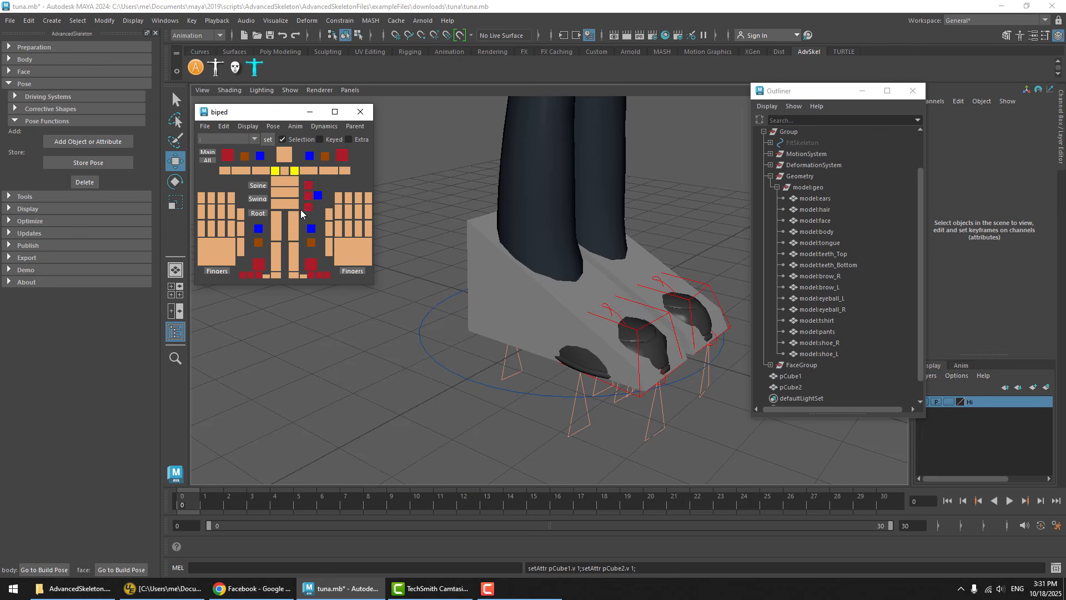
{"action": "left_click", "coordinate": [274, 126]}
{"action": "left_click", "coordinate": [290, 213]}
{"action": "left_click", "coordinate": [275, 127]}
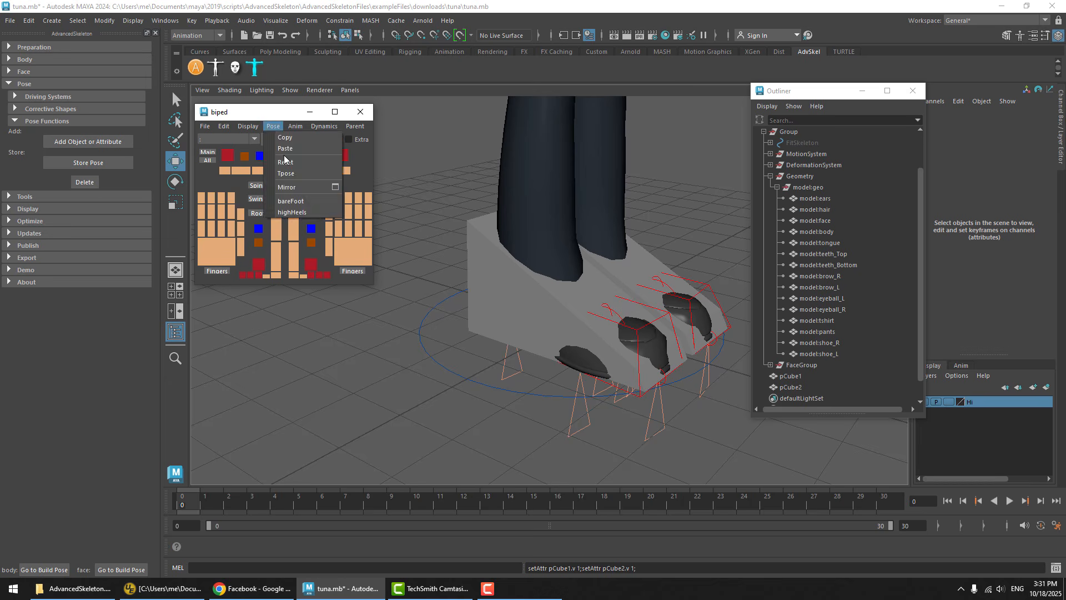
{"action": "left_click", "coordinate": [286, 162]}
{"action": "left_click", "coordinate": [276, 125]}
{"action": "left_click", "coordinate": [293, 215]}
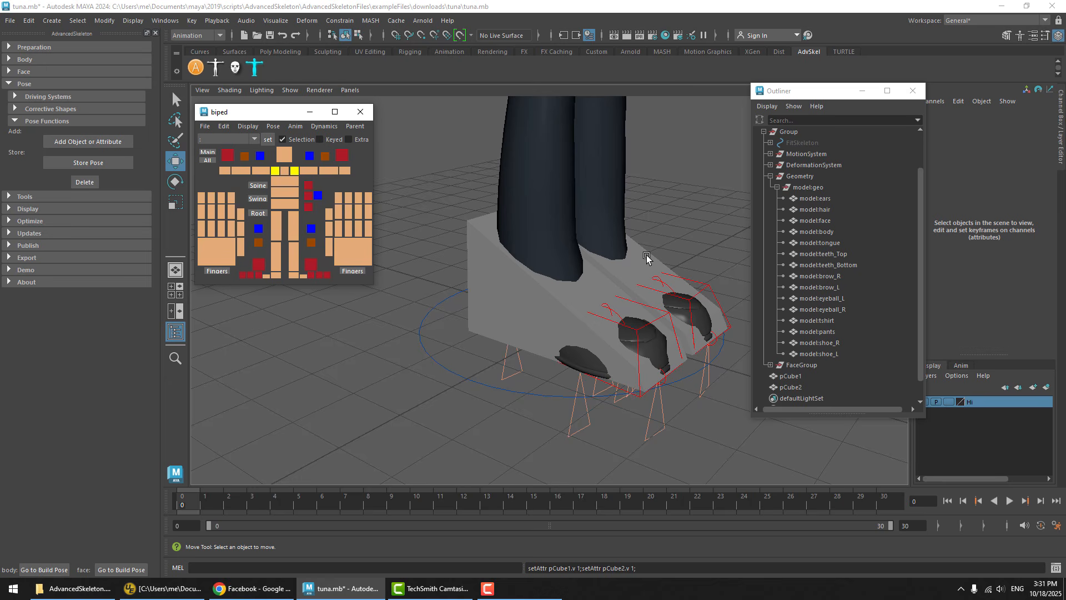
Select the original meshes model:shoe_R and model:shoe_L and hide them by setting Visibility to 0
{"action": "left_click", "coordinate": [585, 361]}
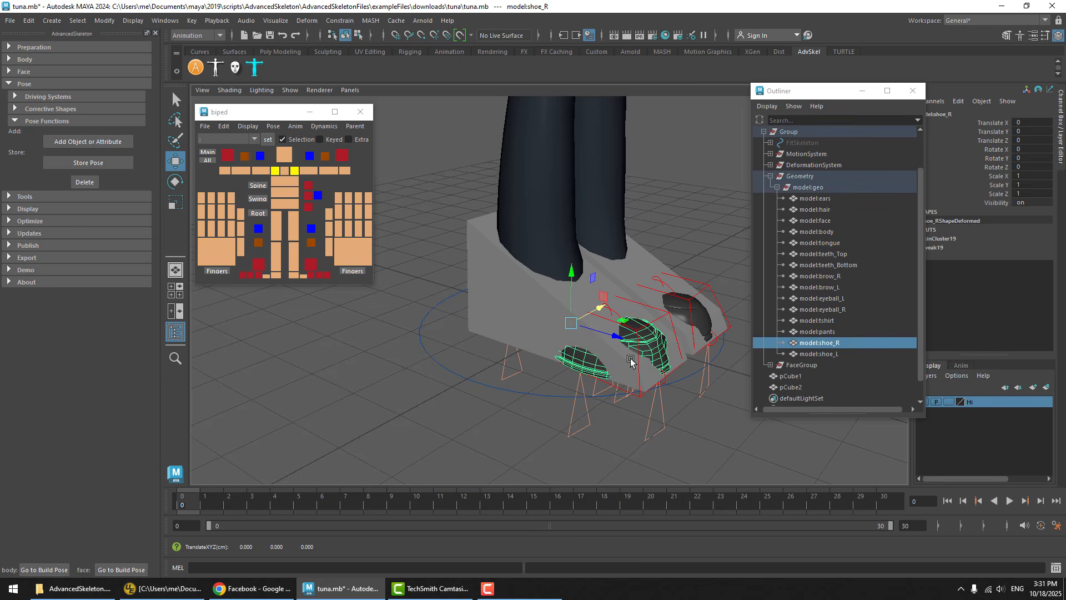
{"action": "left_click", "coordinate": [703, 316], "text": "shift"}
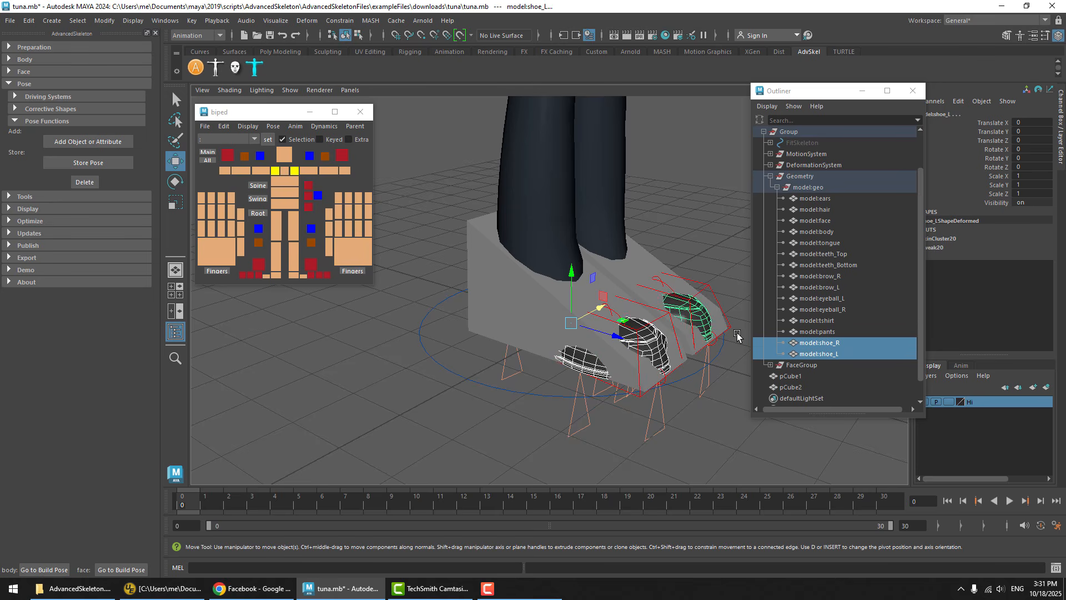
{"action": "left_click", "coordinate": [1033, 201]}
{"action": "type", "text": "0"}
{"action": "key", "text": "Return"}
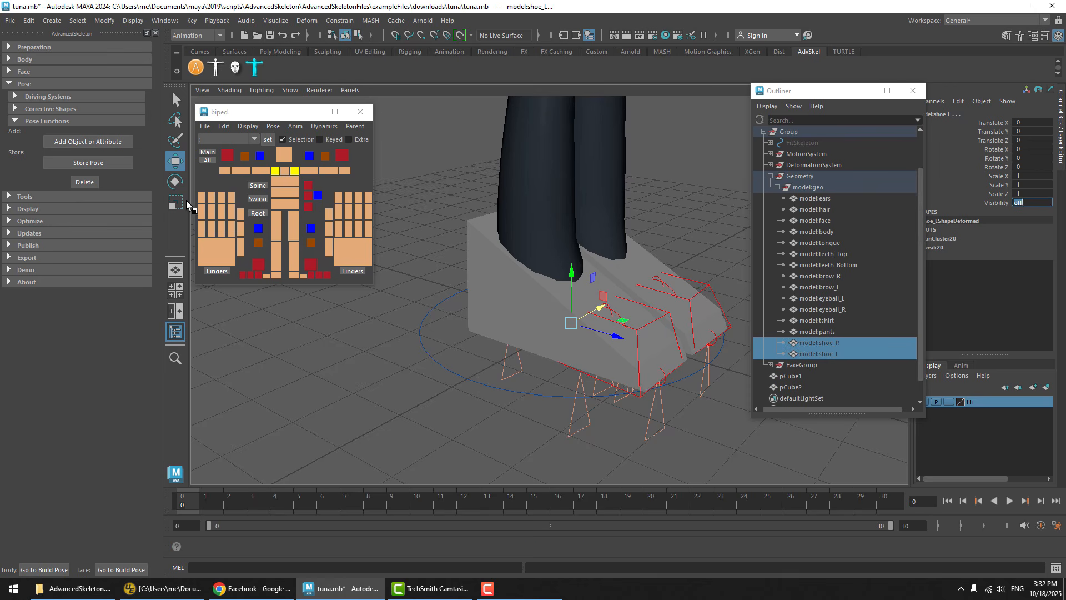
Store the pose again as highHeels, overwriting the existing pose to include the hidden original shoes
{"action": "left_click", "coordinate": [89, 162]}
{"action": "left_click", "coordinate": [494, 321]}
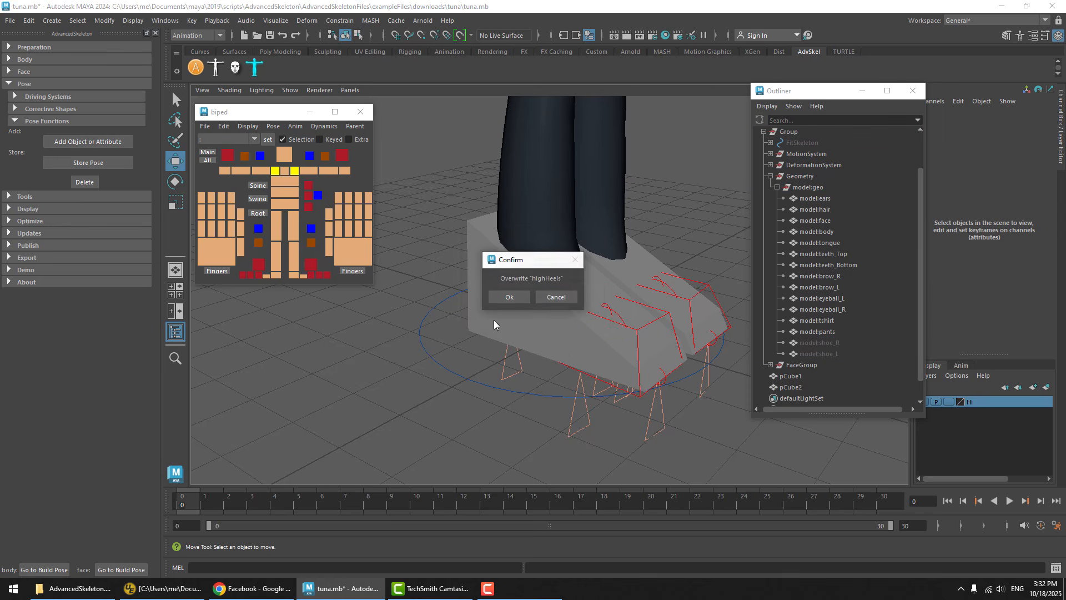
{"action": "left_click", "coordinate": [506, 299]}
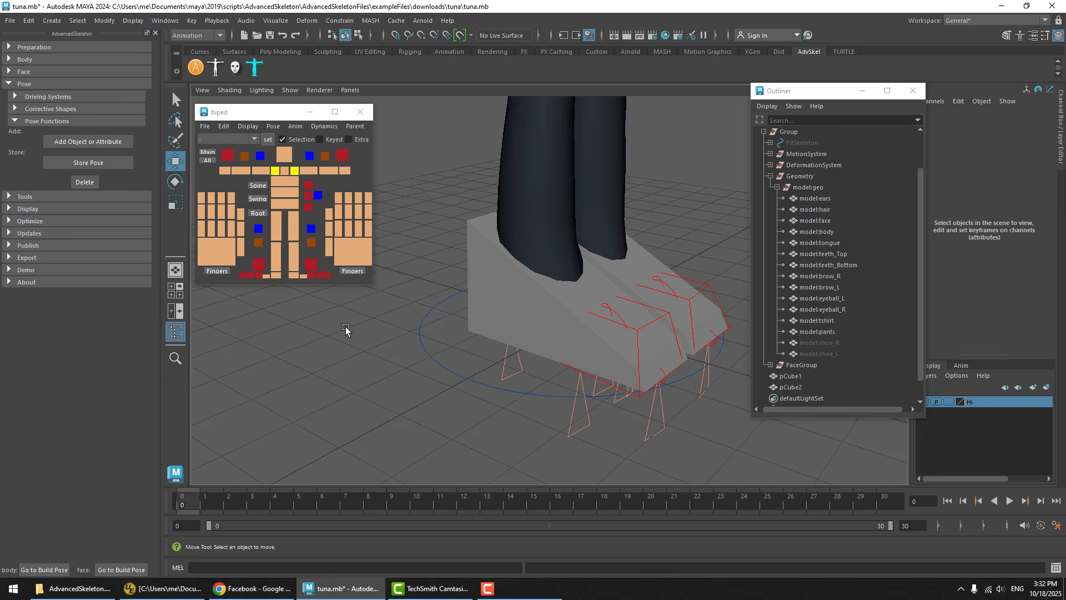
Reset the pose and reapply the updated highHeels pose to check the swap between original and block shoes
{"action": "left_click", "coordinate": [273, 126]}
{"action": "left_click", "coordinate": [292, 162]}
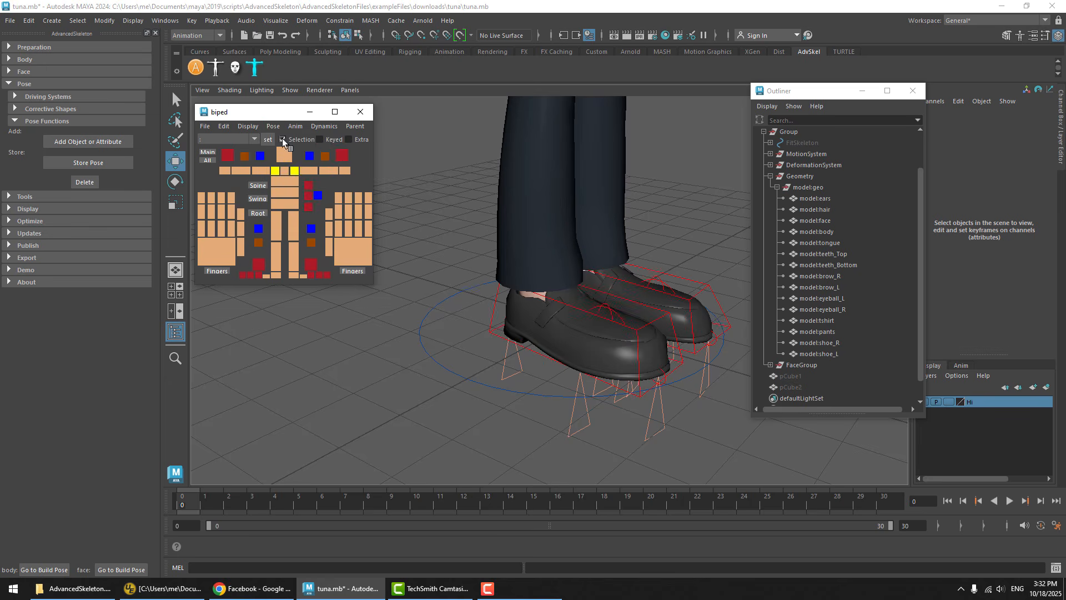
{"action": "left_click", "coordinate": [276, 127]}
{"action": "left_click", "coordinate": [298, 202]}
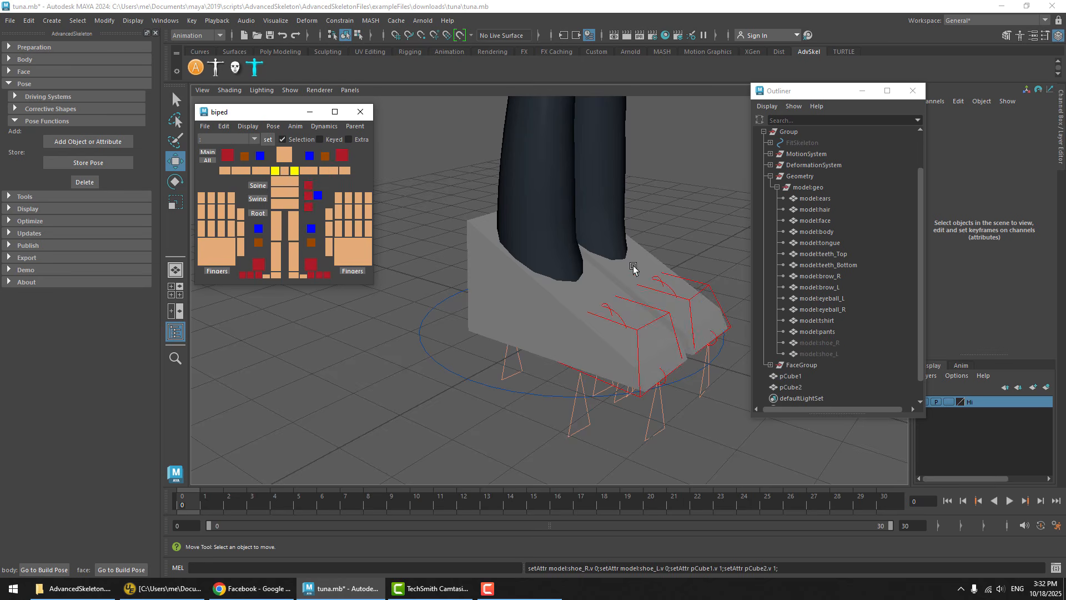
Select both IK leg controls together with the RootX_M control and raise them to about 0.84 in Translate Y
{"action": "middle_click_drag", "start_coordinate": [614, 264], "coordinate": [626, 326], "text": "alt"}
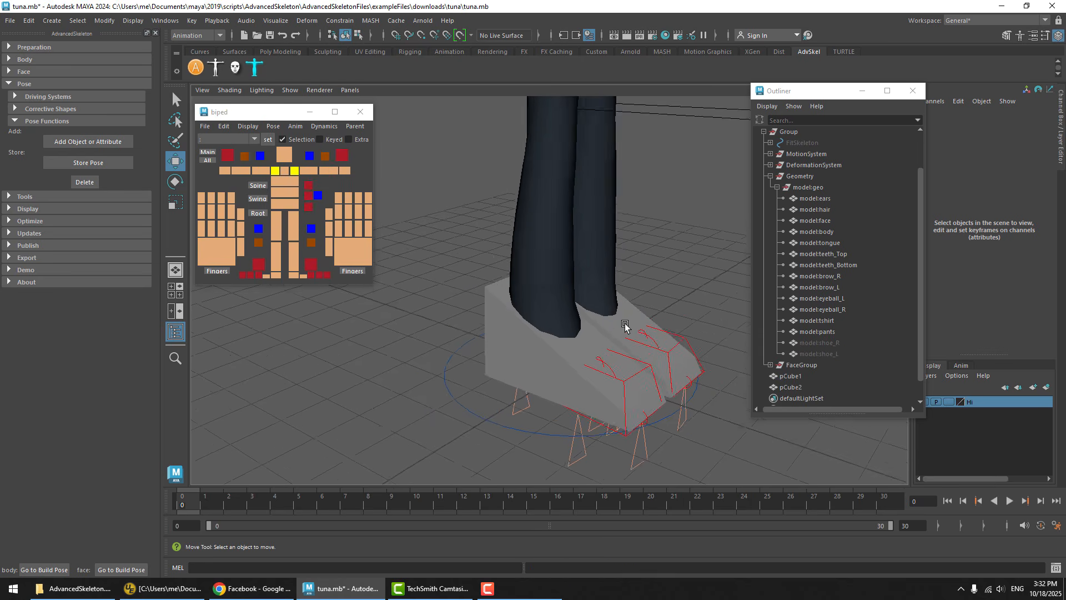
{"action": "right_click_drag", "start_coordinate": [626, 326], "coordinate": [731, 325], "text": "alt"}
{"action": "left_click_drag", "start_coordinate": [731, 325], "coordinate": [666, 295], "text": "alt"}
{"action": "left_click", "coordinate": [653, 292]}
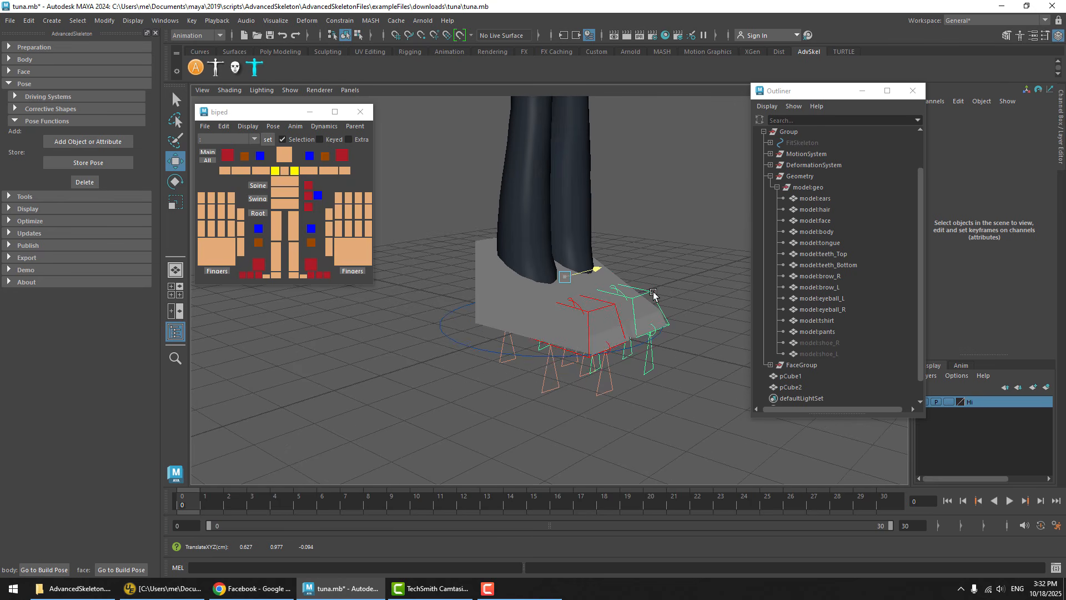
{"action": "left_click", "coordinate": [175, 99]}
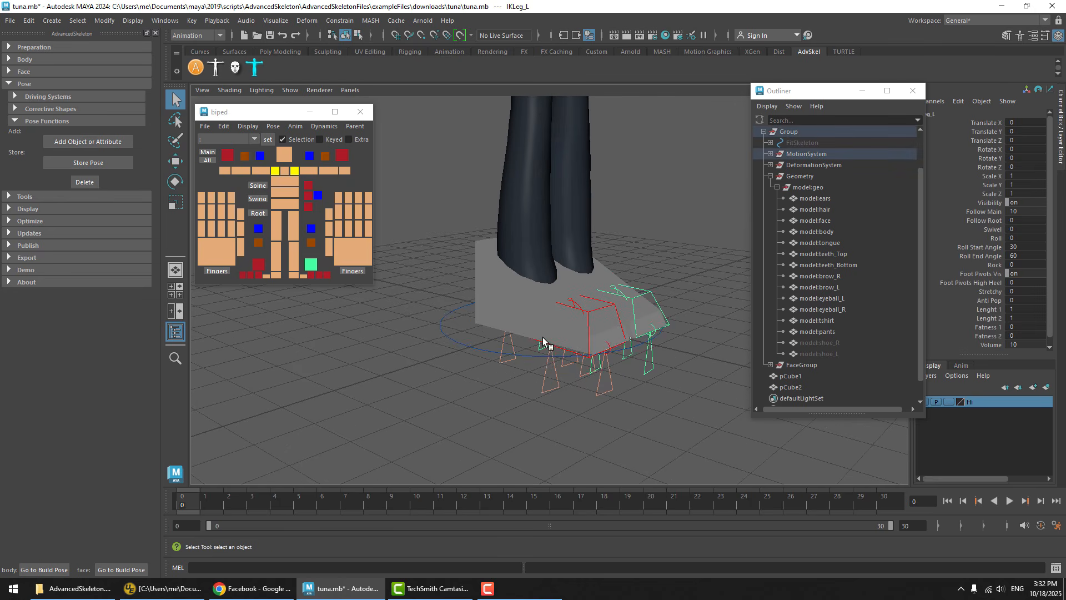
{"action": "left_click", "coordinate": [611, 312]}
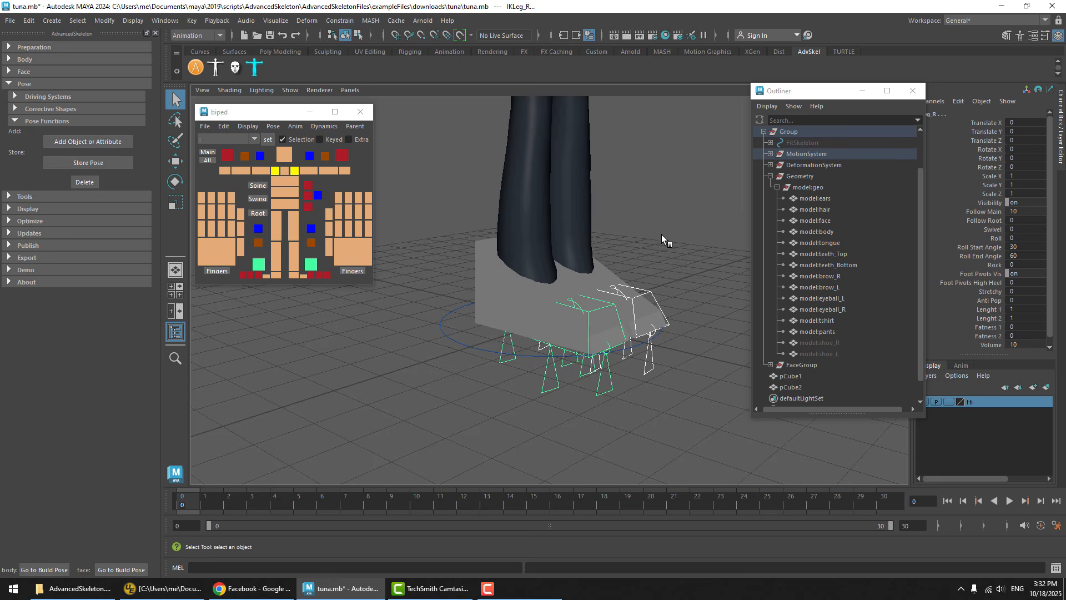
{"action": "key", "text": "a"}
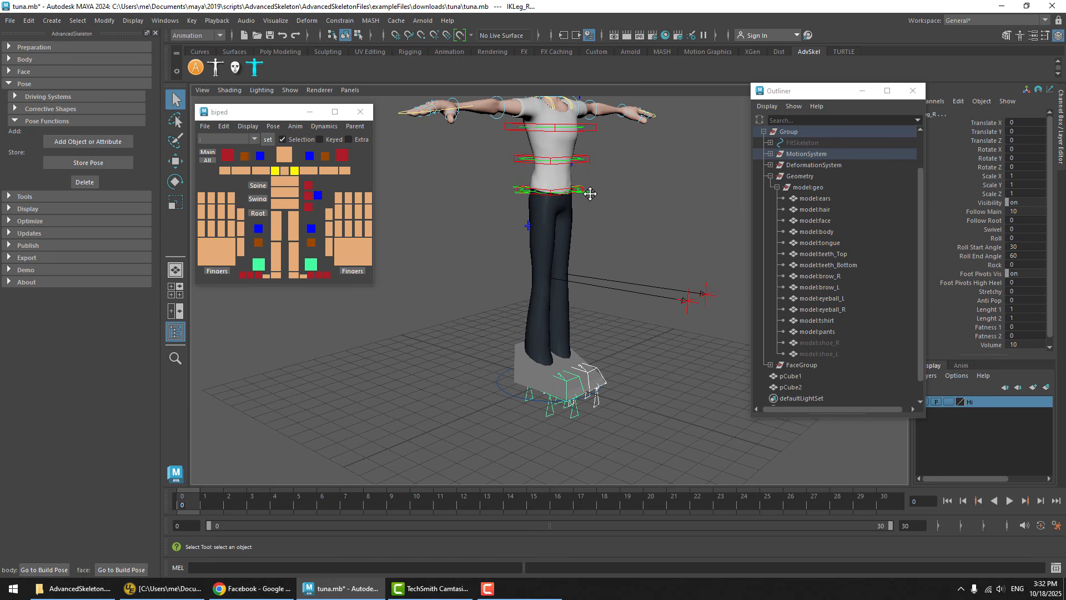
{"action": "left_click", "coordinate": [592, 196]}
{"action": "key", "text": "w"}
{"action": "left_click_drag", "start_coordinate": [549, 166], "coordinate": [549, 144]}
In the side view, raise the leg and root controls further to about 1.289 in Translate Y
{"action": "key", "text": "space"}
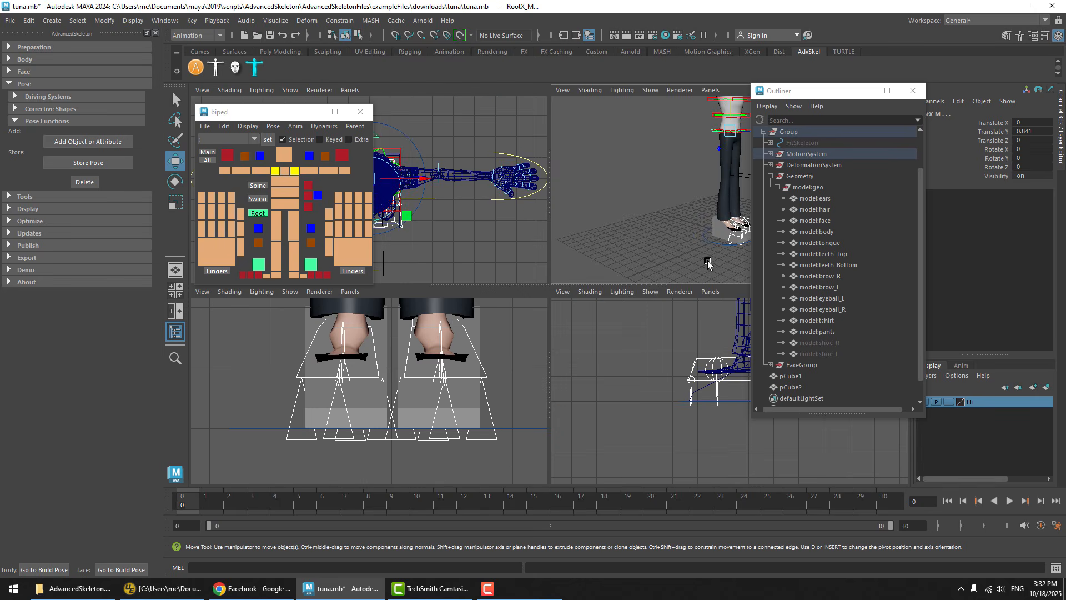
{"action": "key", "text": "space"}
{"action": "middle_click_drag", "start_coordinate": [678, 387], "coordinate": [681, 302]}
{"action": "key", "text": "space"}
{"action": "key", "text": "space"}
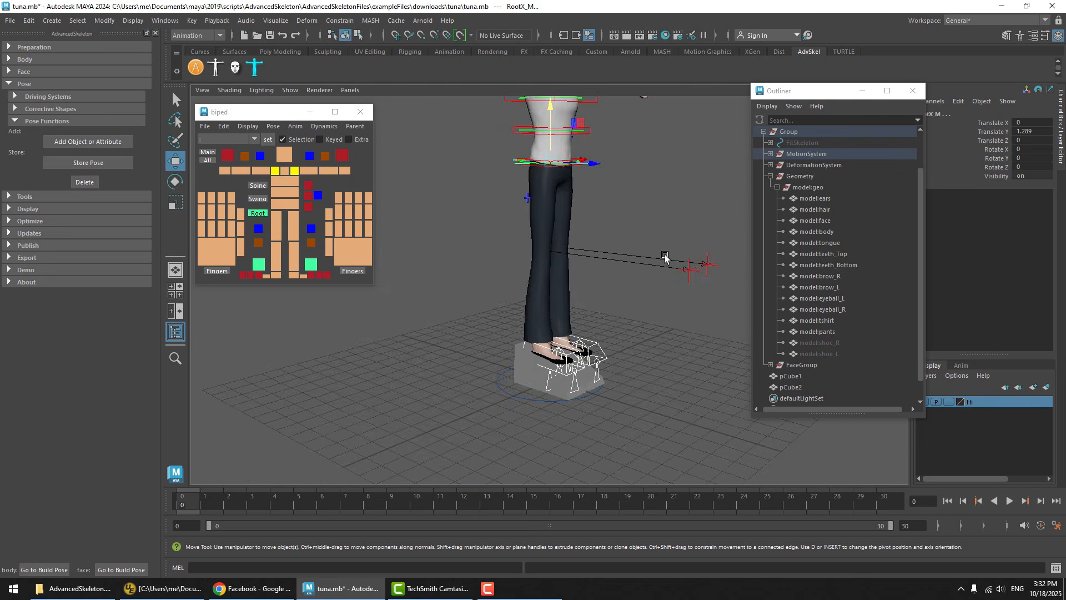
Turn off Shrink Under Clothes on the Main control by setting it to 0, and clear the selection
{"action": "left_click_drag", "start_coordinate": [665, 256], "coordinate": [750, 275], "text": "alt"}
{"action": "middle_click_drag", "start_coordinate": [460, 451], "coordinate": [478, 352], "text": "alt"}
{"action": "left_click", "coordinate": [472, 321]}
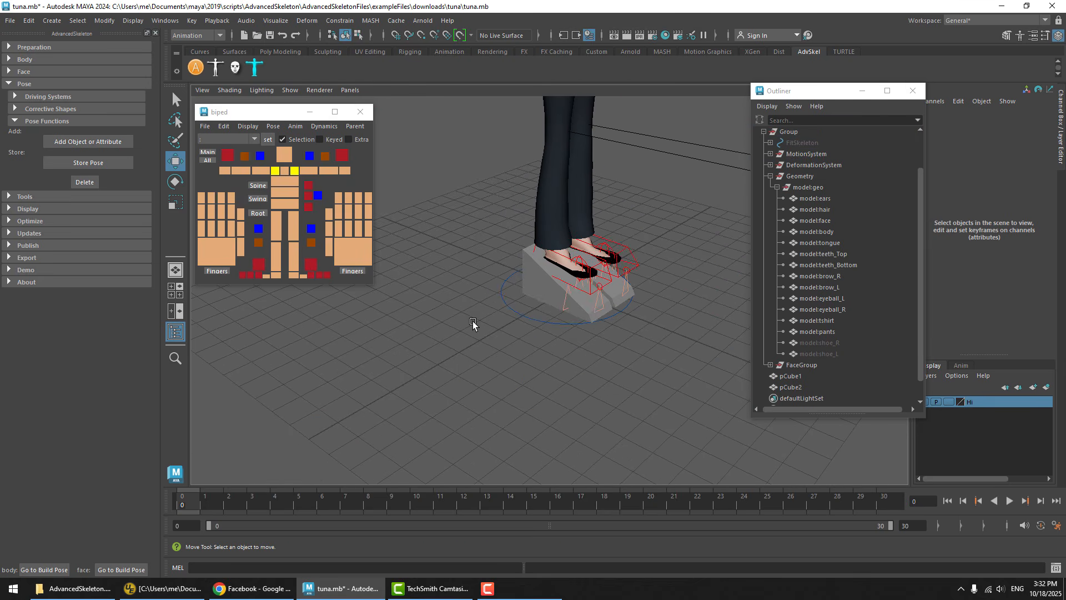
{"action": "left_click", "coordinate": [513, 290]}
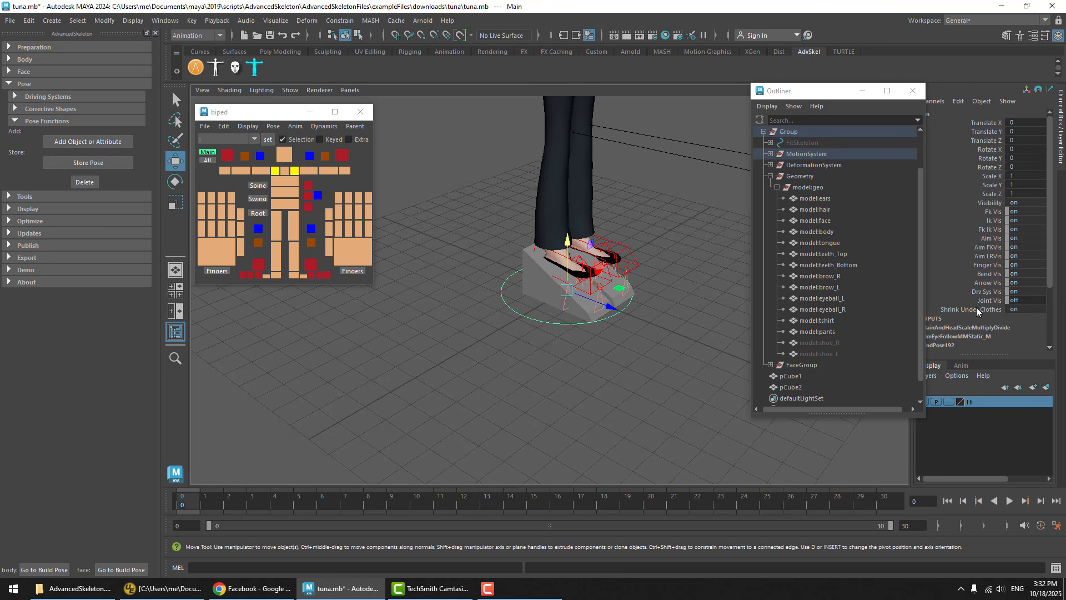
{"action": "left_click", "coordinate": [1026, 310]}
{"action": "type", "text": "0"}
{"action": "key", "text": "Return"}
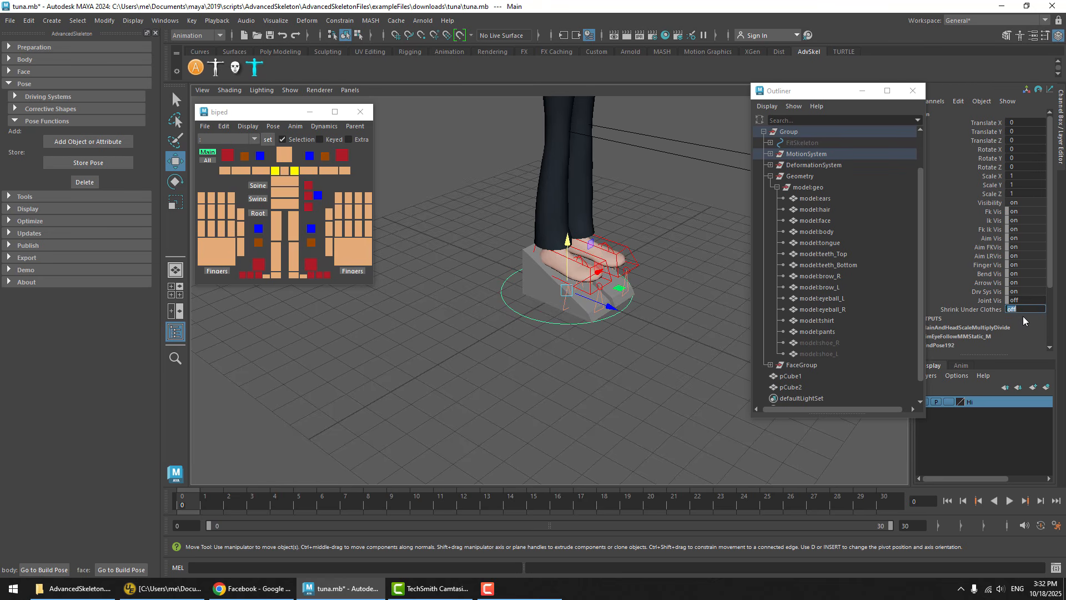
{"action": "left_click", "coordinate": [654, 331]}
Adjust Foot Pivots High Heel on both IK leg controls to about 25 so the soles follow the block shoes' slope
{"action": "scroll", "coordinate": [605, 314], "scroll_direction": "up", "scroll_amount": 6}
{"action": "left_click_drag", "start_coordinate": [553, 301], "coordinate": [624, 281], "text": "alt"}
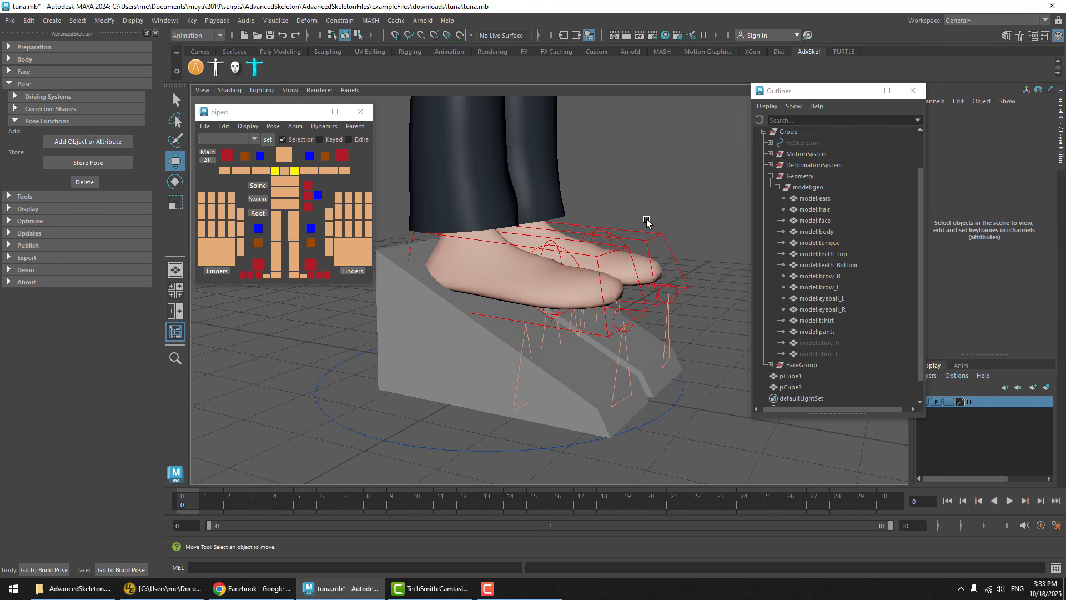
{"action": "left_click", "coordinate": [644, 240]}
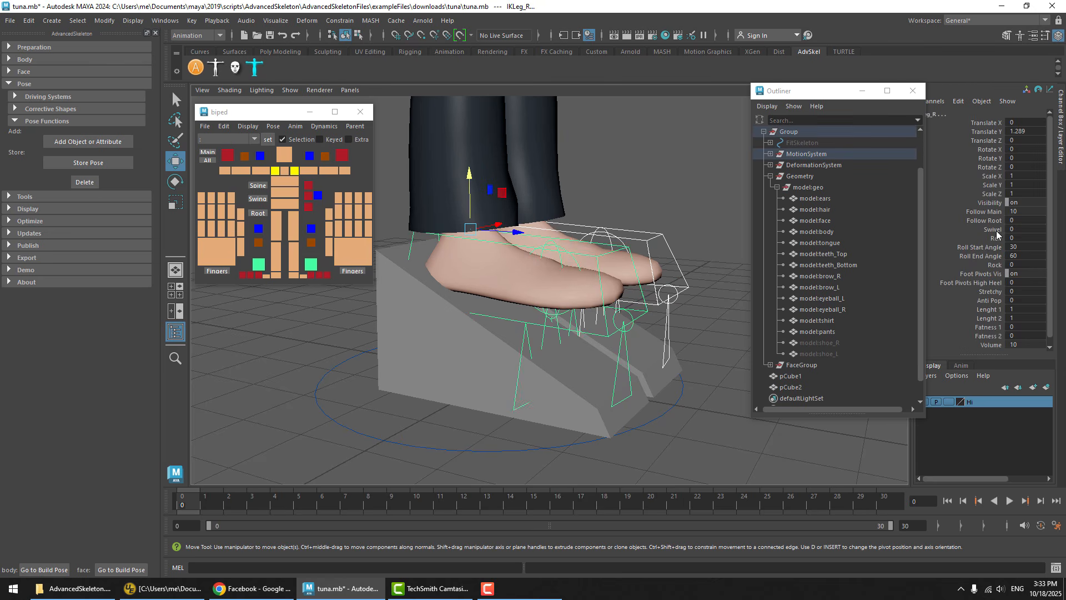
{"action": "left_click", "coordinate": [983, 272]}
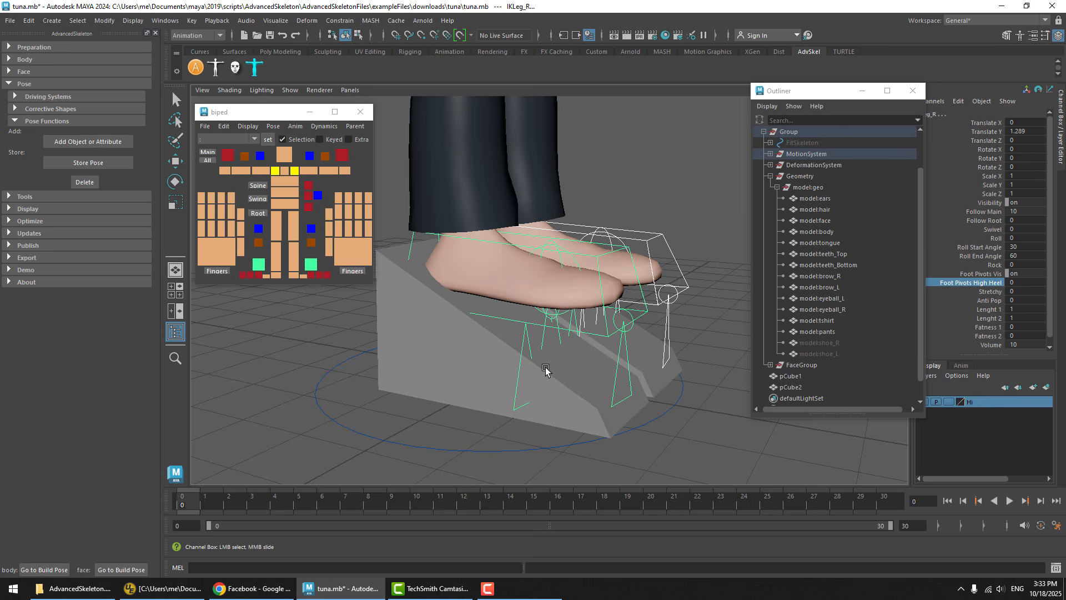
{"action": "key", "text": "4"}
{"action": "left_click_drag", "start_coordinate": [545, 370], "coordinate": [562, 295], "text": "alt"}
{"action": "scroll", "coordinate": [562, 295], "scroll_direction": "up", "scroll_amount": 3}
{"action": "middle_click_drag", "start_coordinate": [638, 352], "coordinate": [692, 352]}
{"action": "middle_click_drag", "start_coordinate": [594, 335], "coordinate": [673, 318]}
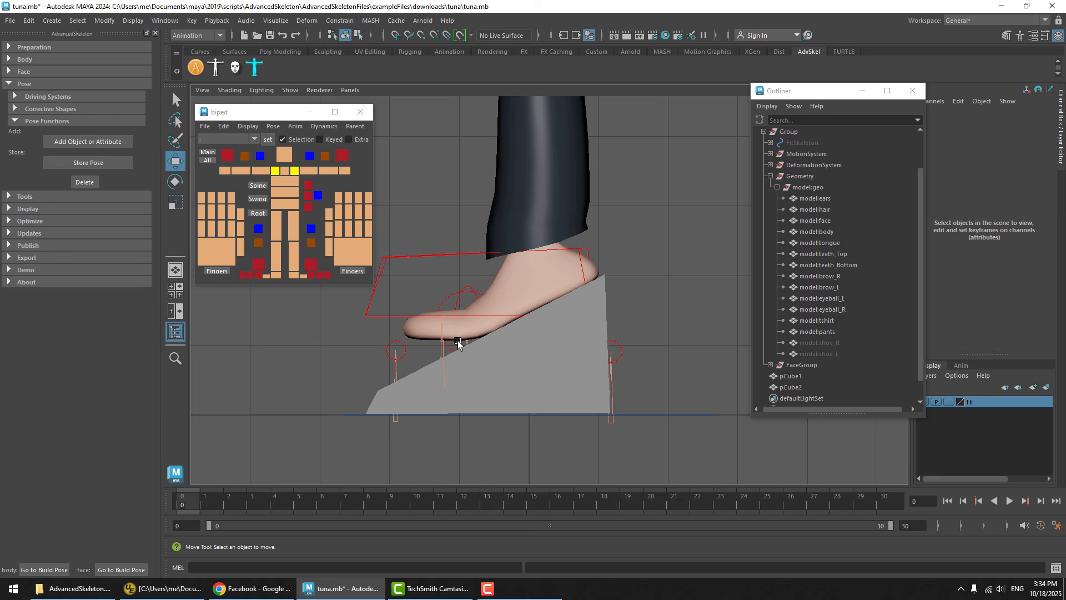
{"action": "middle_click_drag", "start_coordinate": [460, 330], "coordinate": [499, 245], "text": "alt"}
{"action": "mouse_move", "coordinate": [499, 244]}
{"action": "right_mouse_down", "text": "alt"}
{"action": "mouse_move", "coordinate": [586, 277]}
{"action": "mouse_move", "coordinate": [609, 316]}
{"action": "mouse_move", "coordinate": [690, 337]}
{"action": "right_mouse_up", "text": "alt"}
{"action": "left_click", "coordinate": [585, 276]}
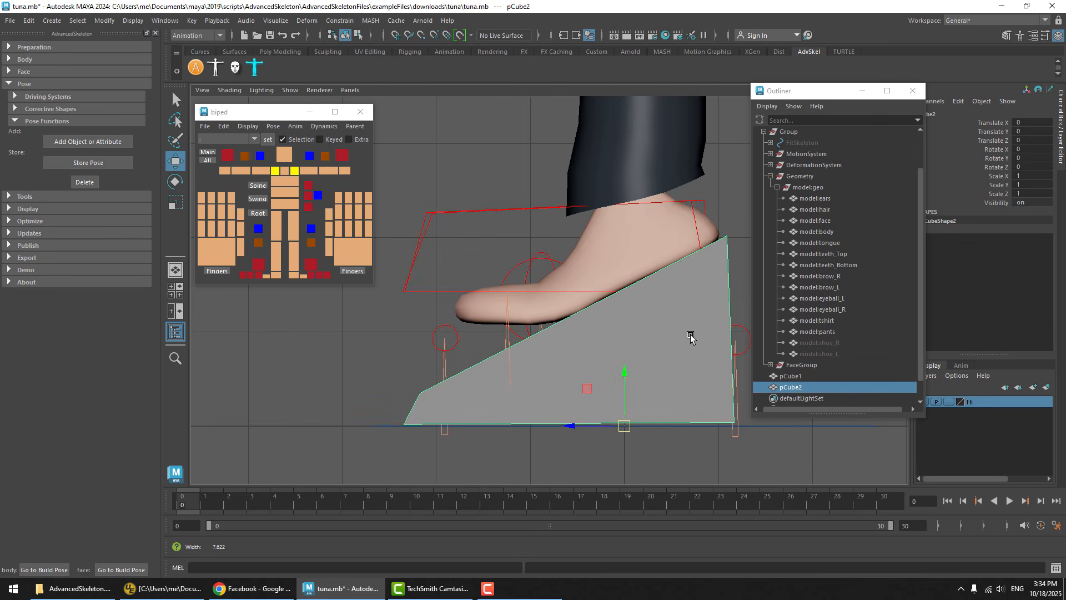
Rotate the toe controls downward so the toes lie along the block shoes' sloping top
{"action": "left_click", "coordinate": [514, 277]}
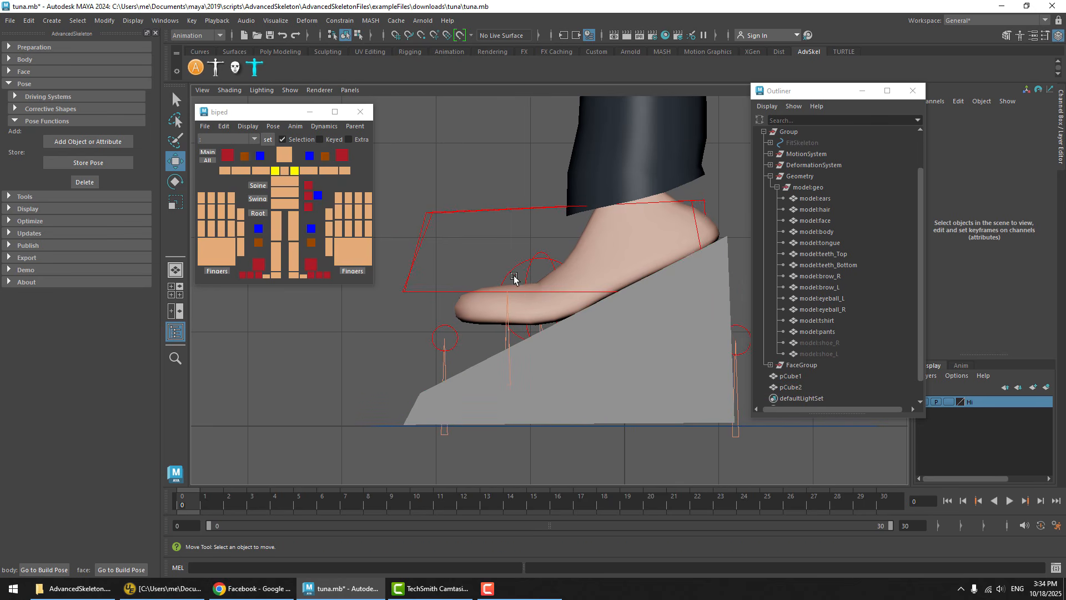
{"action": "key", "text": "e"}
{"action": "left_click_drag", "start_coordinate": [502, 255], "coordinate": [549, 256]}
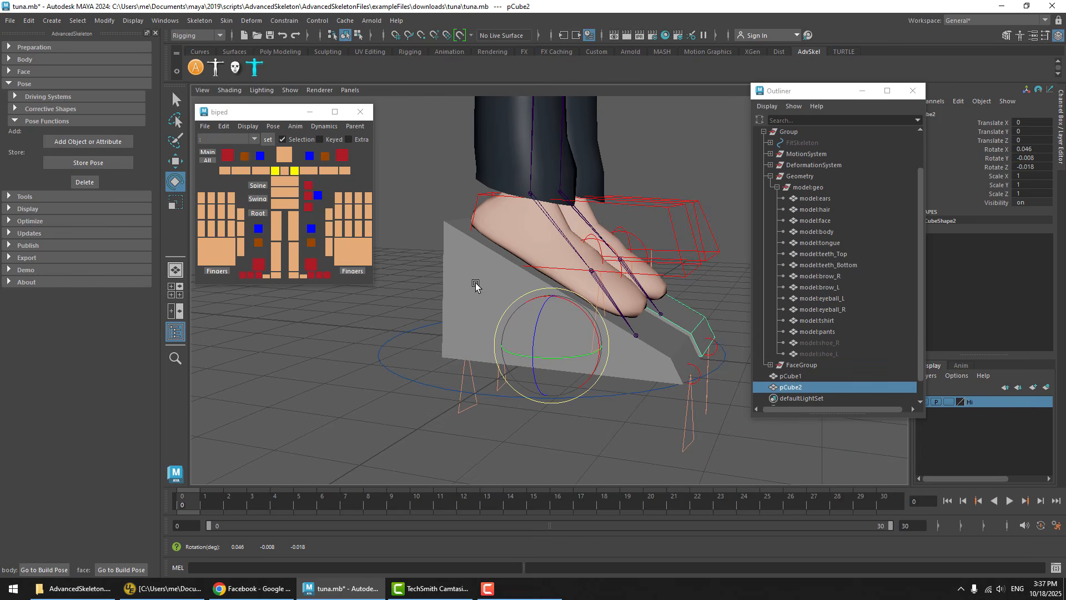
{"action": "left_click", "coordinate": [472, 266], "text": "shift"}
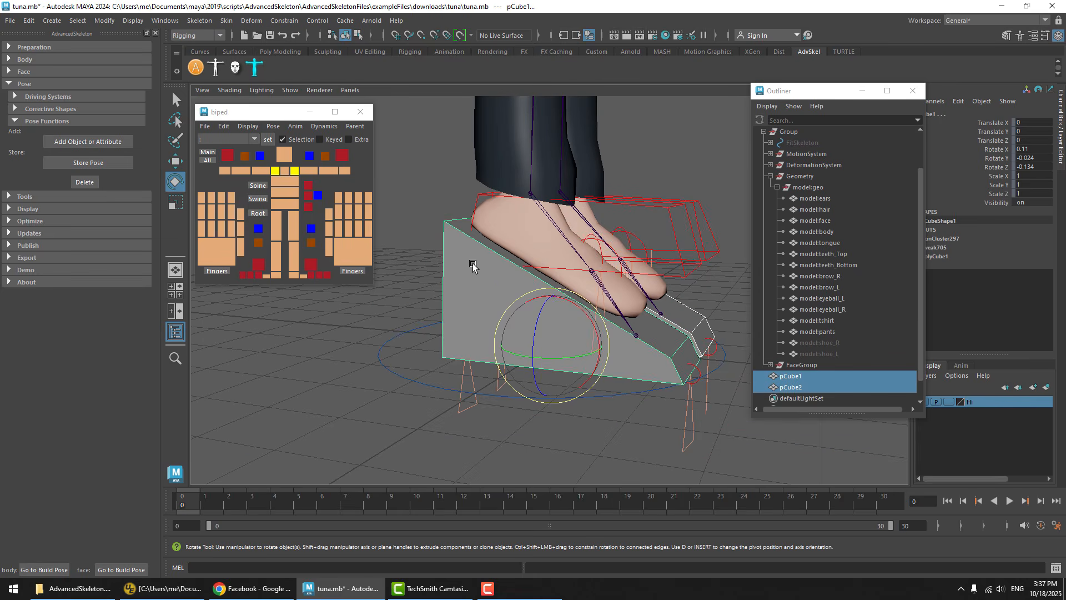
Select both IK leg controls and examine from several angles how the feet sit on the block shoes
{"action": "left_click_drag", "start_coordinate": [660, 172], "coordinate": [646, 211]}
{"action": "key", "text": "w"}
{"action": "left_click", "coordinate": [664, 145]}
{"action": "left_click_drag", "start_coordinate": [671, 149], "coordinate": [639, 211]}
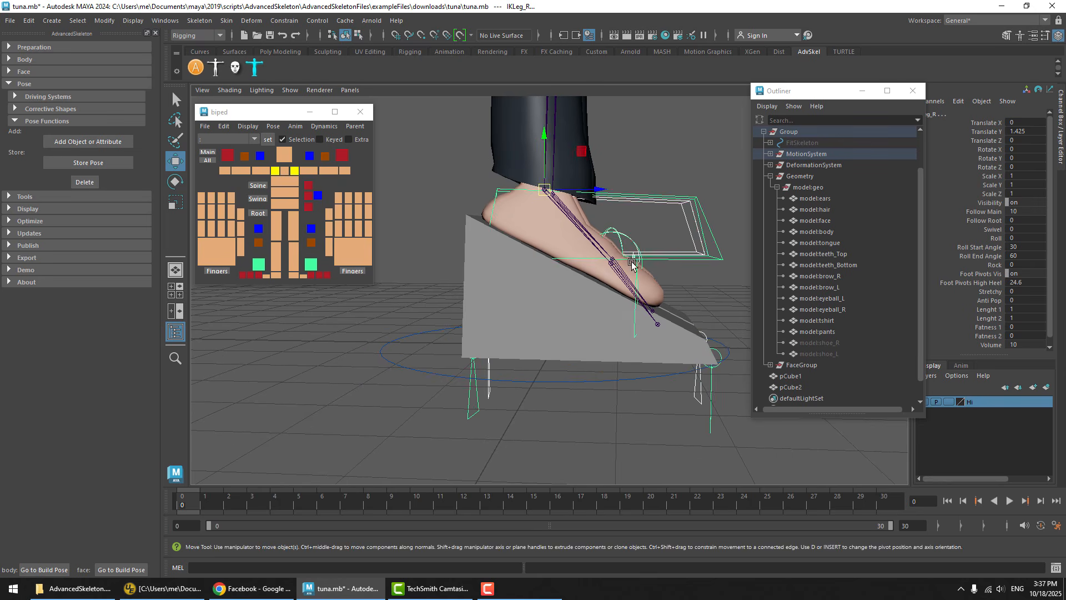
{"action": "middle_click_drag", "start_coordinate": [633, 264], "coordinate": [702, 220]}
{"action": "key", "text": "ctrl+z"}
{"action": "left_click_drag", "start_coordinate": [713, 193], "coordinate": [650, 222], "text": "alt"}
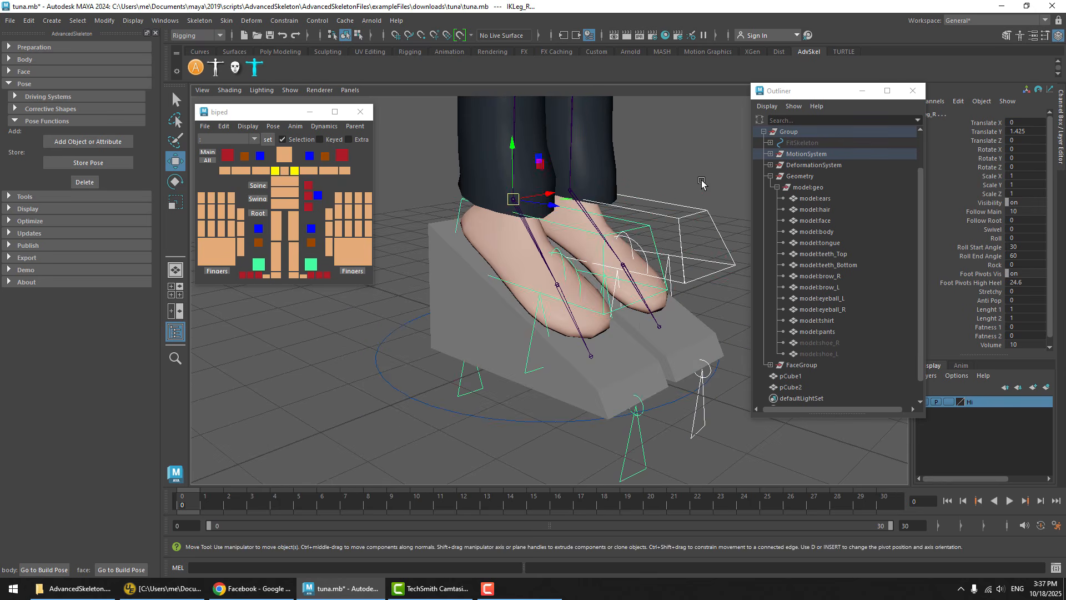
Try out the Roll attribute on both IK leg controls and undo the change
{"action": "left_click", "coordinate": [702, 183]}
{"action": "left_click", "coordinate": [595, 230]}
{"action": "left_click", "coordinate": [697, 325], "text": "shift"}
{"action": "key", "text": "ctrl+z"}
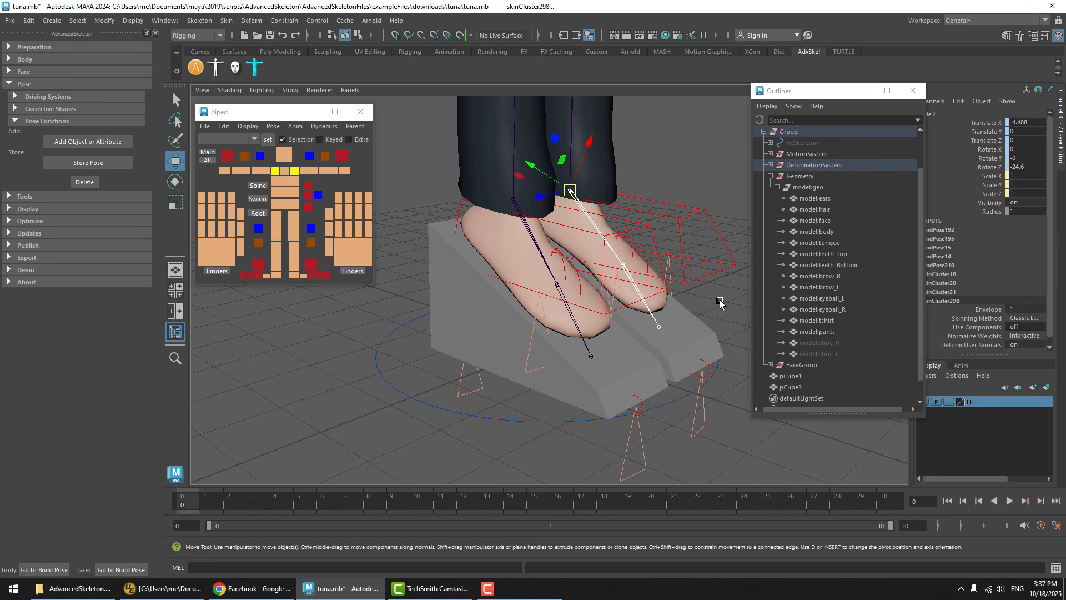
{"action": "key", "text": "ctrl+z"}
{"action": "key", "text": "ctrl+z"}
{"action": "left_click_drag", "start_coordinate": [472, 351], "coordinate": [542, 307], "text": "alt"}
{"action": "middle_click_drag", "start_coordinate": [542, 300], "coordinate": [563, 240], "text": "alt"}
{"action": "middle_click_drag", "start_coordinate": [564, 241], "coordinate": [469, 291]}
{"action": "key", "text": "ctrl+z"}
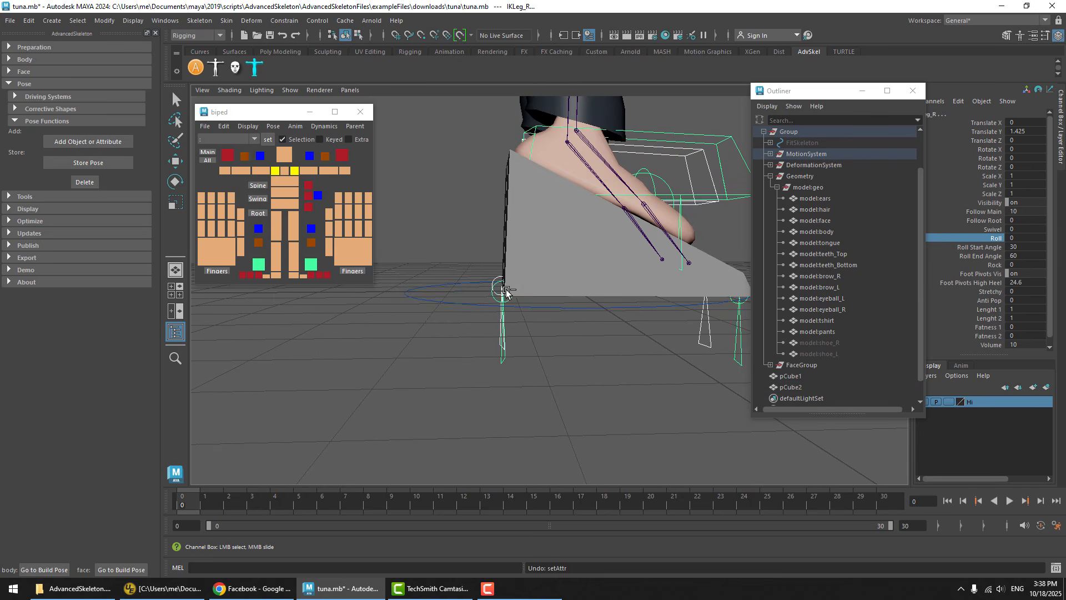
Try rotating the left foot's RollToesEnd control about the block shoe's tip, and reselect both IK leg controls
{"action": "left_click_drag", "start_coordinate": [499, 291], "coordinate": [530, 282], "text": "alt"}
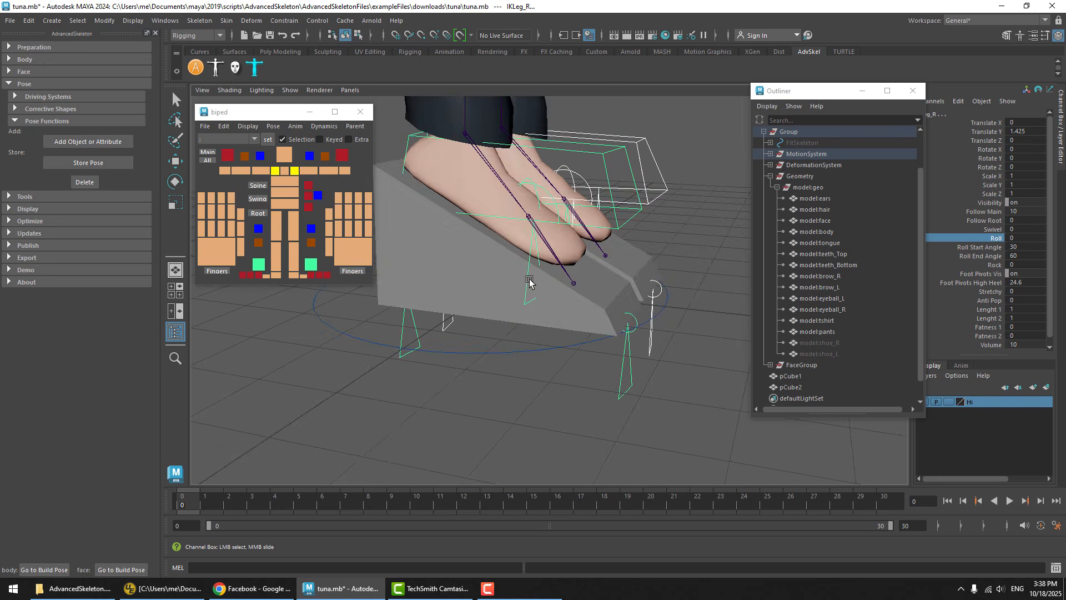
{"action": "left_click_drag", "start_coordinate": [705, 361], "coordinate": [684, 313], "text": "alt"}
{"action": "left_click", "coordinate": [669, 281]}
{"action": "key", "text": "e"}
{"action": "left_click", "coordinate": [661, 279]}
{"action": "key", "text": "space"}
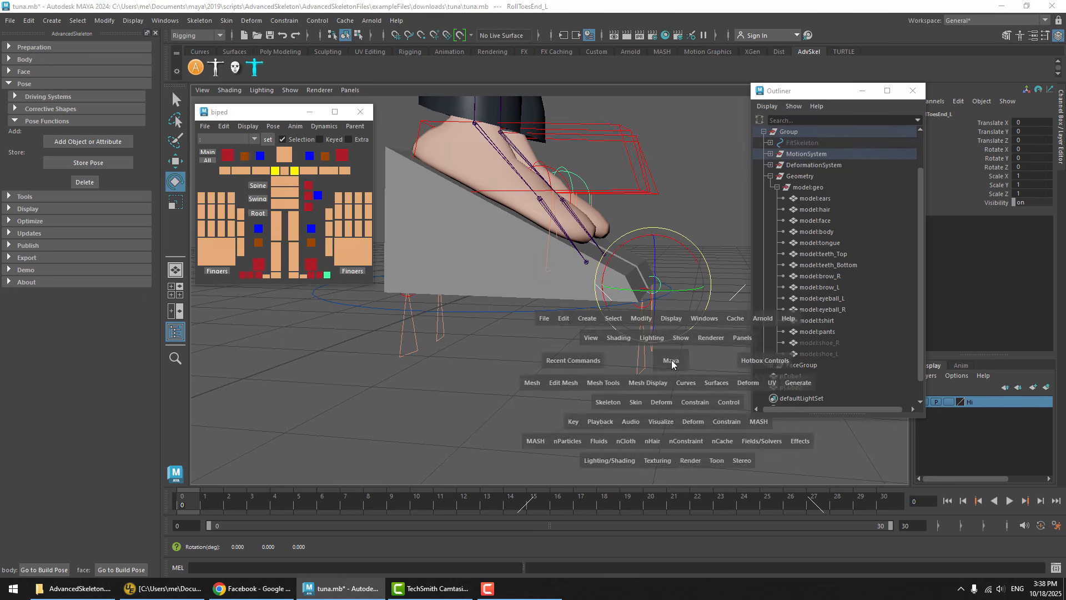
{"action": "key", "text": "space"}
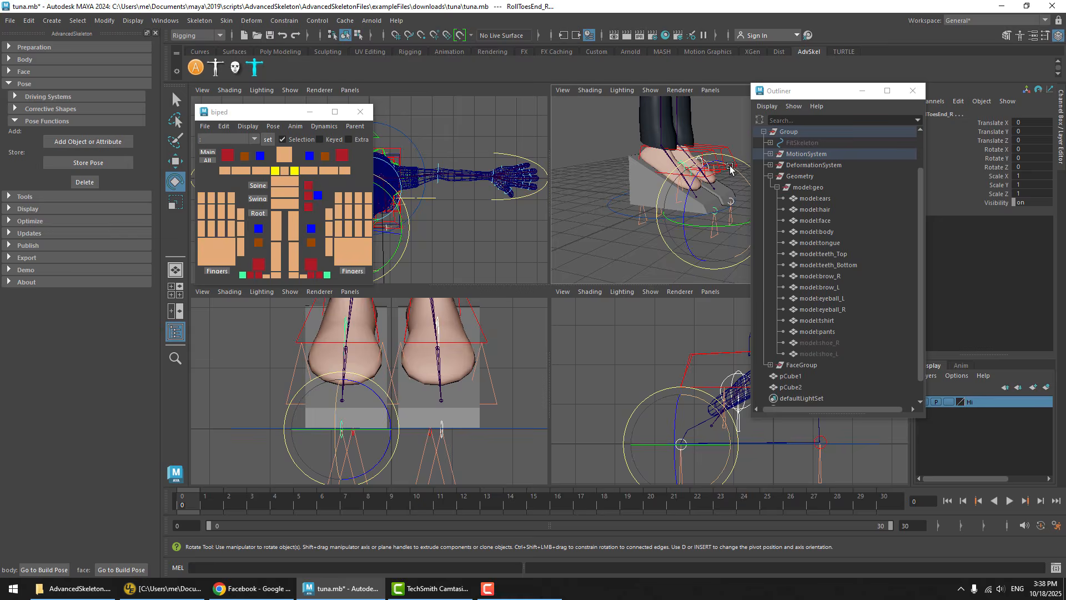
{"action": "left_click_drag", "start_coordinate": [729, 167], "coordinate": [747, 202]}
{"action": "left_click_drag", "start_coordinate": [639, 195], "coordinate": [583, 258]}
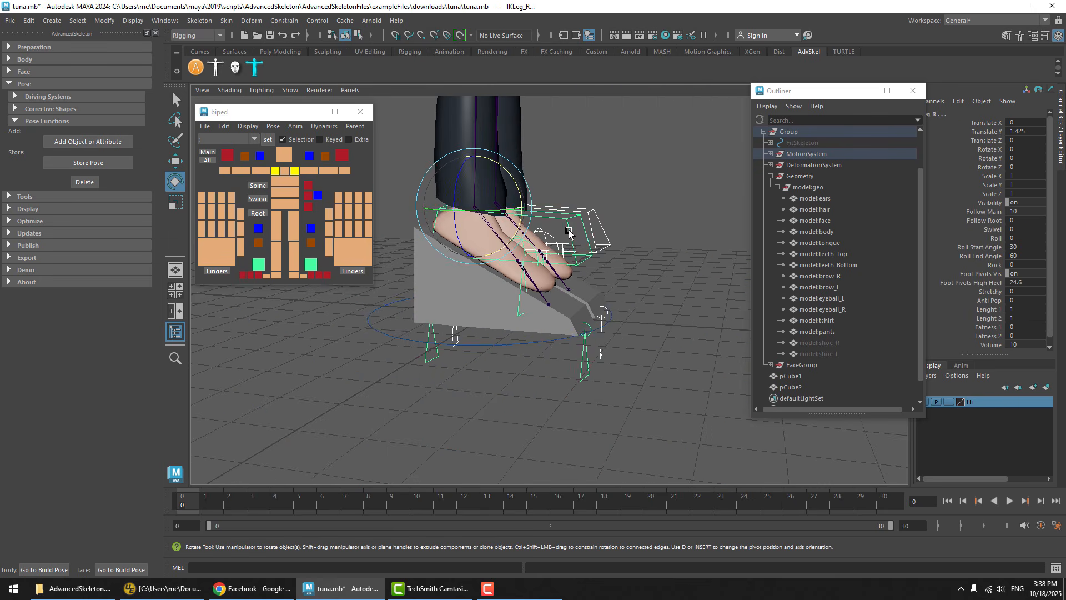
{"action": "left_click_drag", "start_coordinate": [714, 260], "coordinate": [746, 259], "text": "alt"}
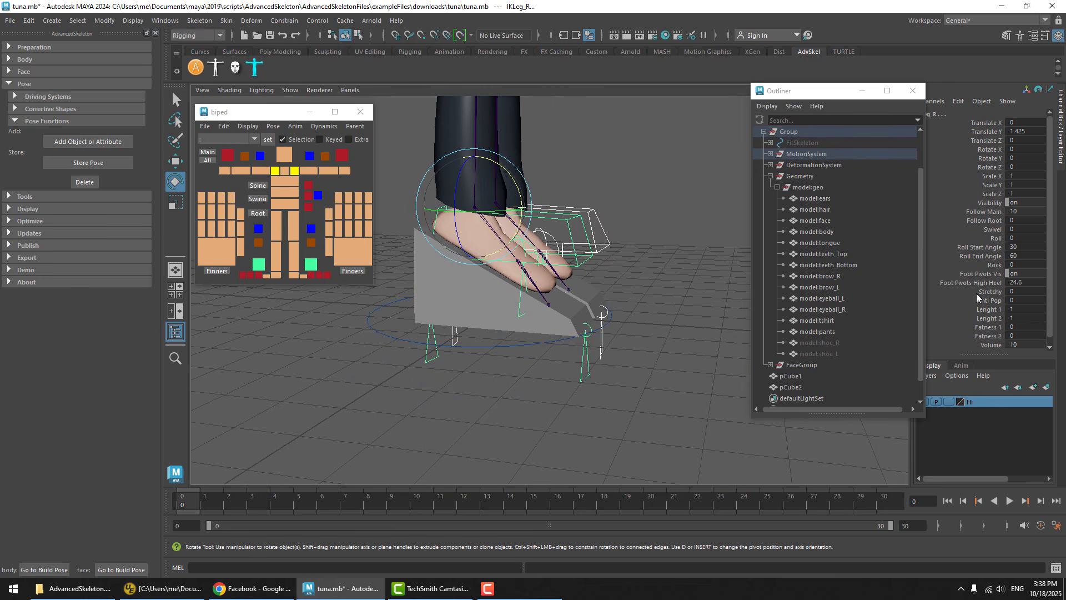
Try moving the right foot's PivotToesEnd control and undo the move
{"action": "left_click", "coordinate": [645, 359]}
{"action": "left_click_drag", "start_coordinate": [574, 371], "coordinate": [579, 364], "text": "alt"}
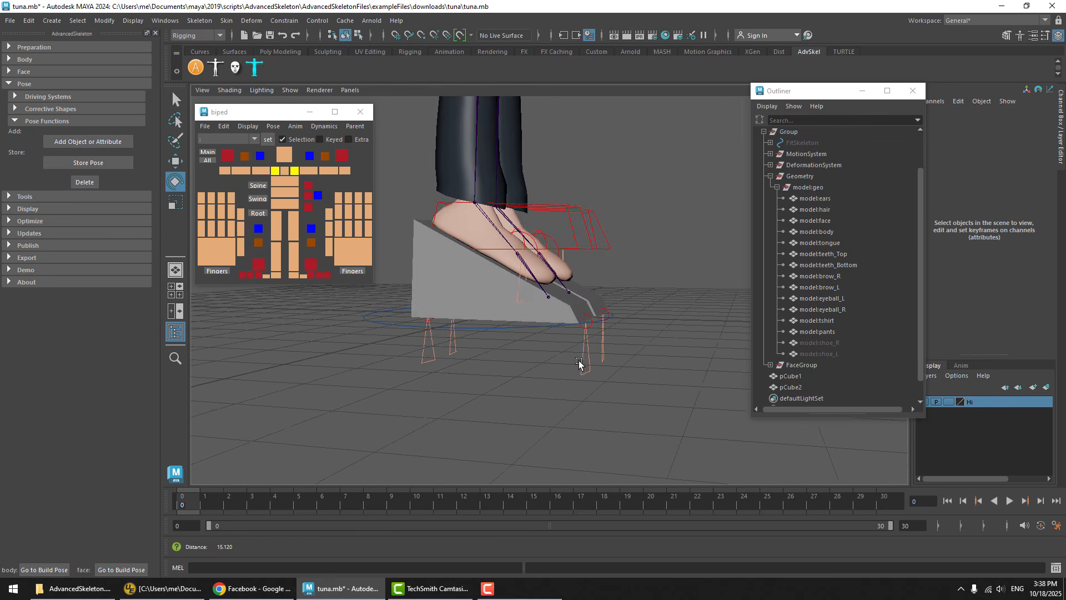
{"action": "left_click", "coordinate": [583, 364]}
{"action": "key", "text": "w"}
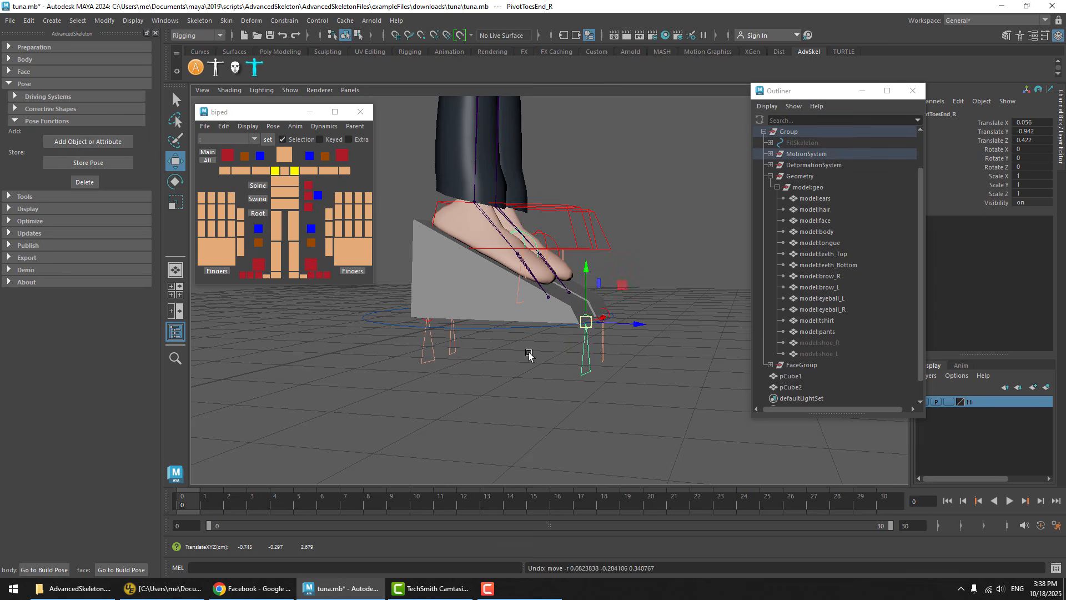
Turn off Foot Pivots Vis on both IK leg controls by setting it to 0, and clear the selection
{"action": "left_click", "coordinate": [566, 169]}
{"action": "left_click", "coordinate": [596, 231]}
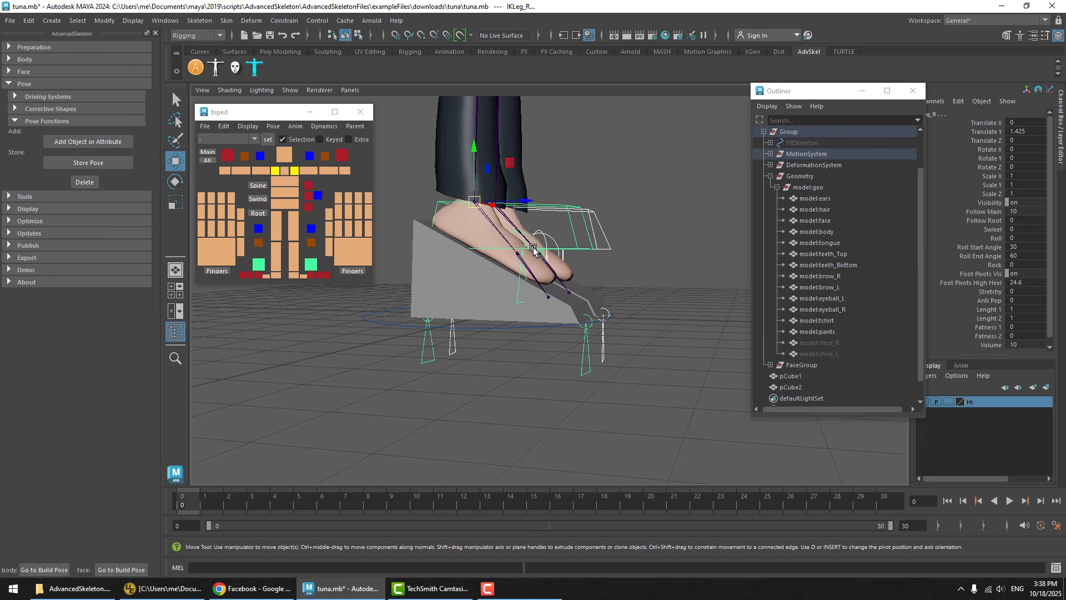
{"action": "left_click", "coordinate": [587, 163]}
{"action": "left_click_drag", "start_coordinate": [612, 169], "coordinate": [558, 221]}
{"action": "left_click", "coordinate": [981, 275]}
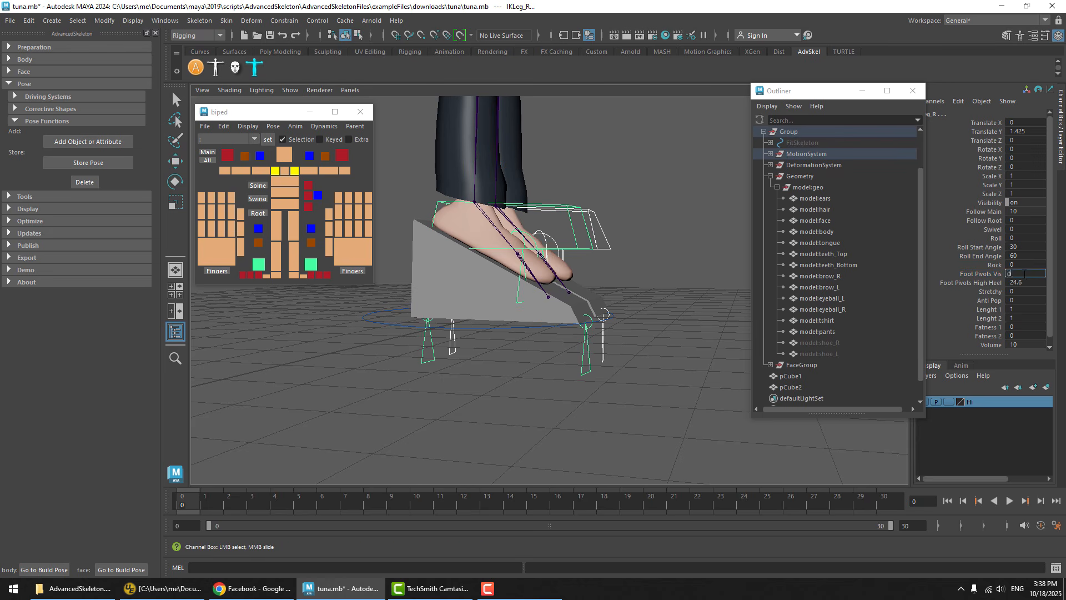
{"action": "left_click", "coordinate": [633, 230]}
{"action": "left_click_drag", "start_coordinate": [633, 230], "coordinate": [633, 266], "text": "alt"}
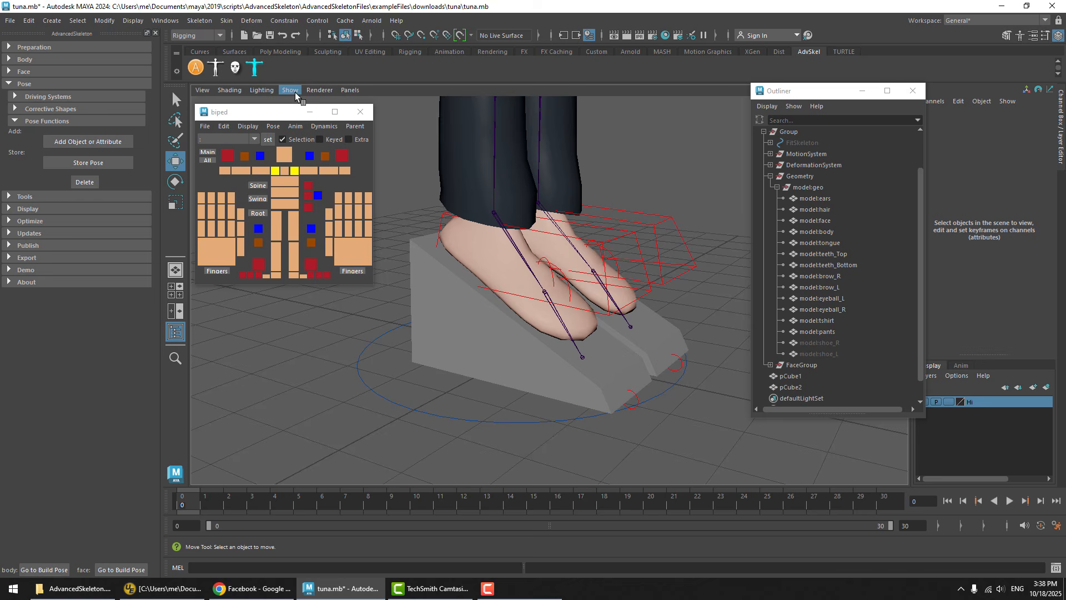
Reset the rig to its default pose with the regular shoes
{"action": "left_click", "coordinate": [273, 126]}
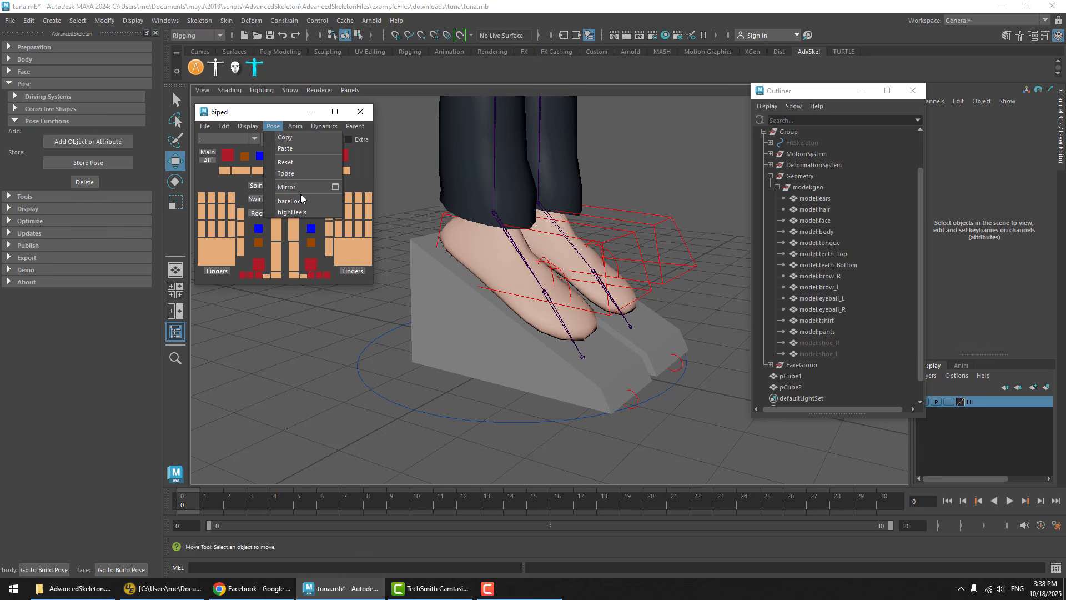
{"action": "left_click", "coordinate": [297, 162]}
{"action": "left_click_drag", "start_coordinate": [466, 261], "coordinate": [640, 269], "text": "alt"}
{"action": "mouse_move", "coordinate": [640, 268]}
{"action": "right_mouse_down", "text": "alt"}
{"action": "mouse_move", "coordinate": [31, 255]}
{"action": "mouse_move", "coordinate": [628, 281]}
{"action": "right_mouse_up", "text": "alt"}
Apply the stored bareFoot pose to the rig
{"action": "left_click", "coordinate": [273, 126]}
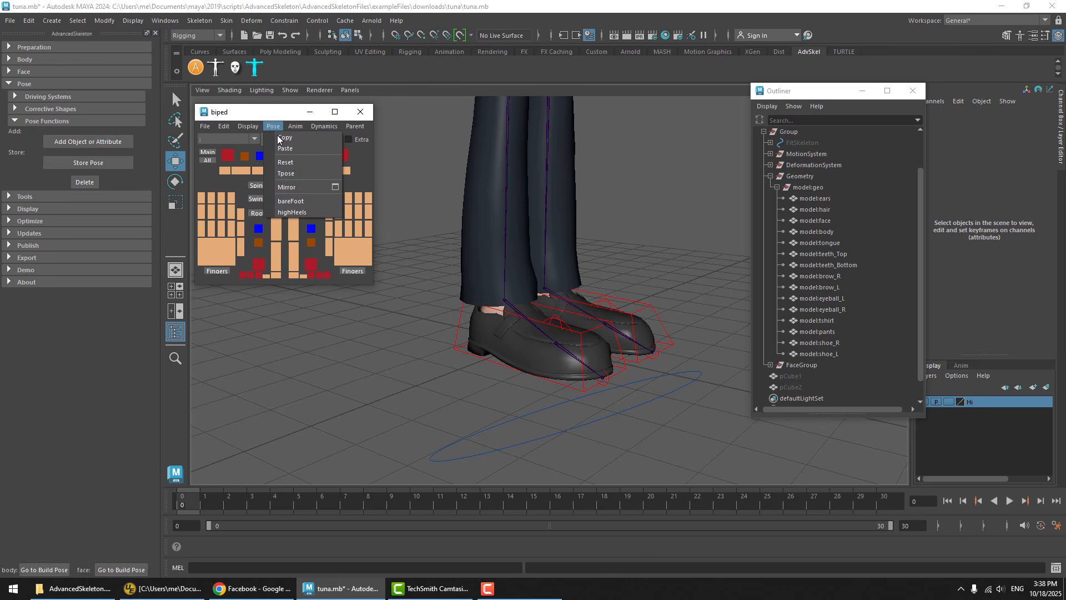
{"action": "left_click", "coordinate": [294, 202]}
{"action": "left_click_drag", "start_coordinate": [543, 362], "coordinate": [655, 358], "text": "alt"}
Apply the stored highHeels pose to the rig
{"action": "left_click", "coordinate": [275, 129]}
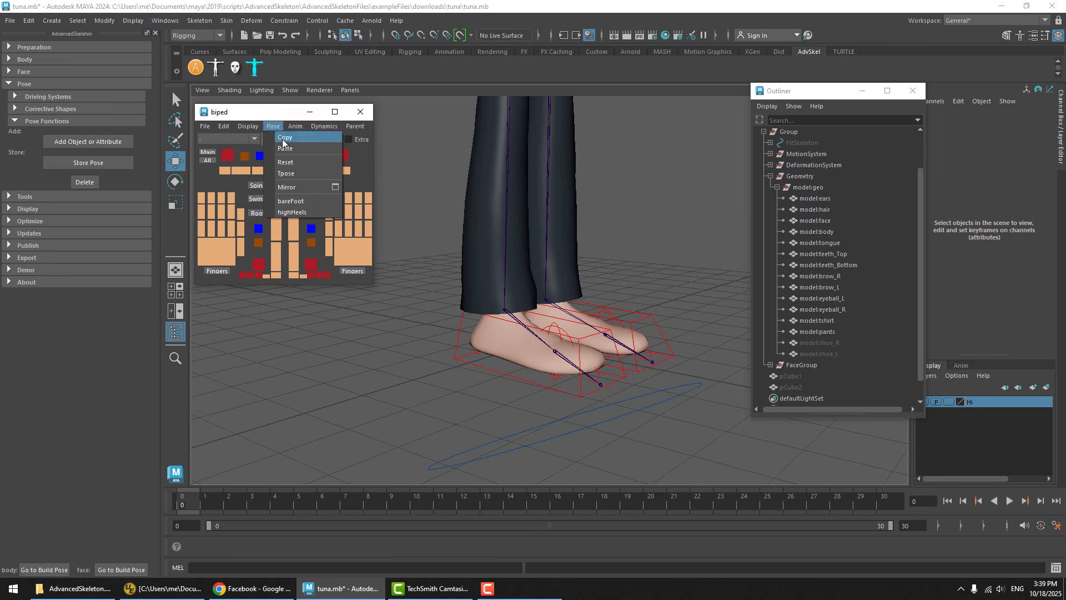
{"action": "left_click", "coordinate": [304, 211]}
{"action": "mouse_move", "coordinate": [543, 321]}
{"action": "left_mouse_down", "text": "alt"}
{"action": "mouse_move", "coordinate": [636, 305]}
{"action": "mouse_move", "coordinate": [460, 291]}
{"action": "mouse_move", "coordinate": [551, 311]}
{"action": "left_mouse_up", "text": "alt"}
{"action": "left_click_drag", "start_coordinate": [481, 283], "coordinate": [660, 318], "text": "alt"}
Examine the feet, legs and upper body of the character in the highHeels pose from several angles and distances
{"action": "right_click_drag", "start_coordinate": [561, 311], "coordinate": [410, 264], "text": "alt"}
{"action": "middle_click_drag", "start_coordinate": [532, 259], "coordinate": [528, 345], "text": "alt"}
{"action": "right_click_drag", "start_coordinate": [581, 349], "coordinate": [523, 344], "text": "alt"}
{"action": "left_click_drag", "start_coordinate": [523, 344], "coordinate": [578, 345], "text": "alt"}
{"action": "right_click_drag", "start_coordinate": [577, 346], "coordinate": [633, 352], "text": "alt"}
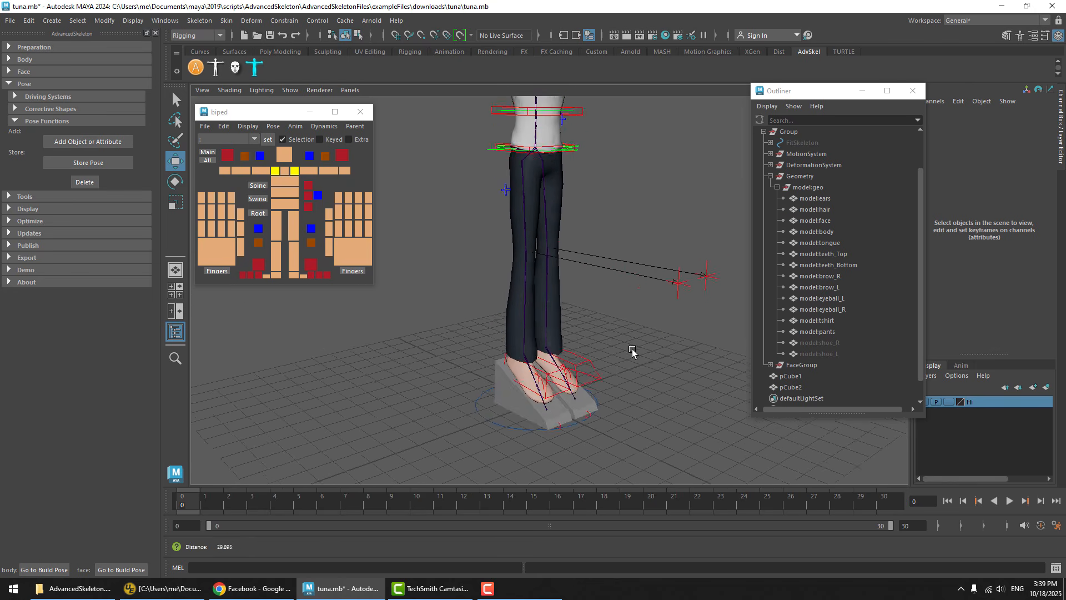
{"action": "middle_click_drag", "start_coordinate": [633, 352], "coordinate": [622, 212], "text": "alt"}
{"action": "right_click_drag", "start_coordinate": [578, 248], "coordinate": [712, 270], "text": "alt"}
{"action": "left_click_drag", "start_coordinate": [713, 270], "coordinate": [622, 274], "text": "alt"}
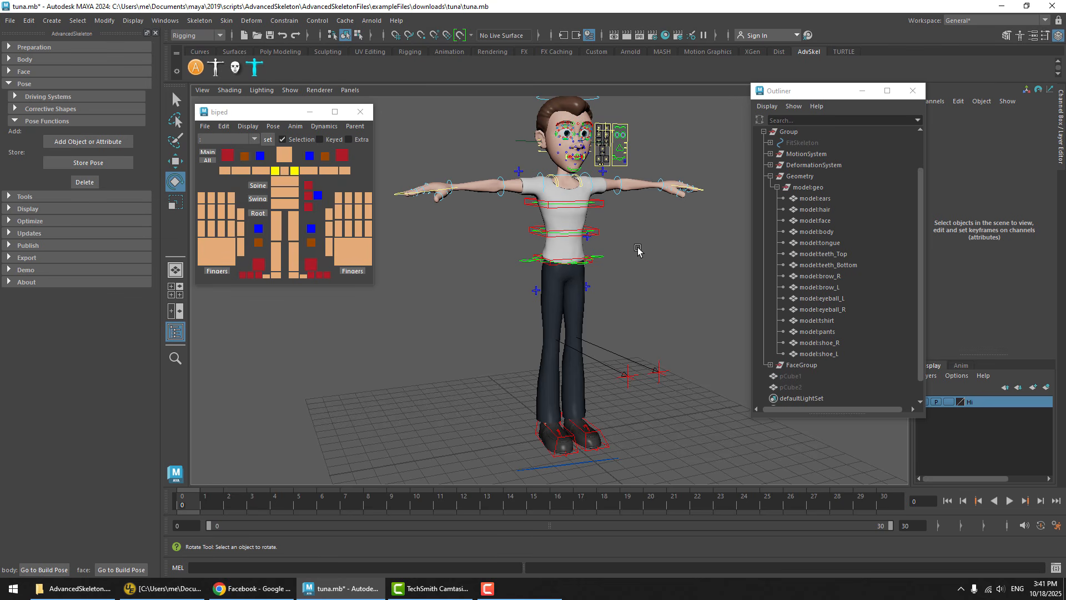